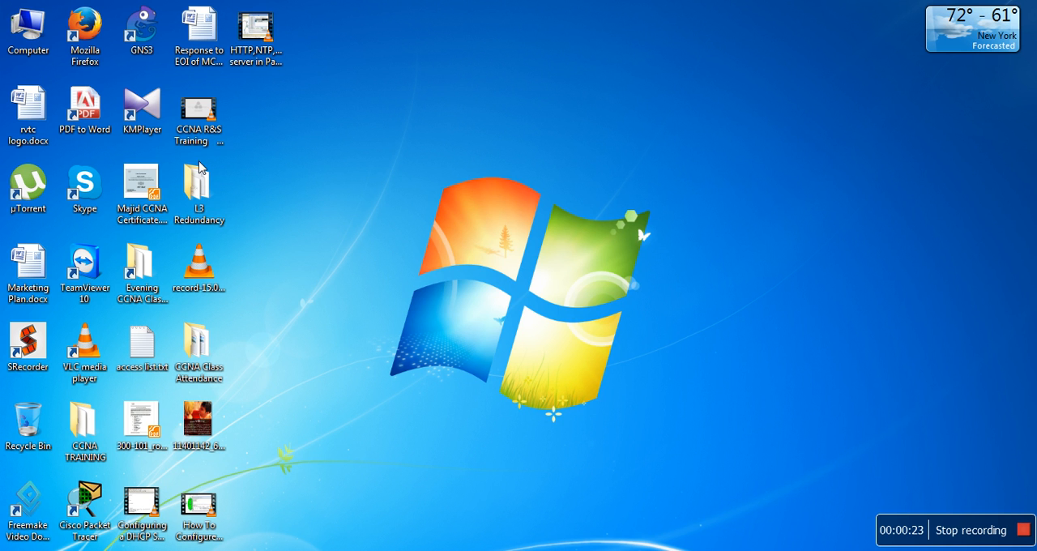
- Launch GNS3 and create a new local project named GLBP1
{"action": "double_click", "coordinate": [149, 52]}
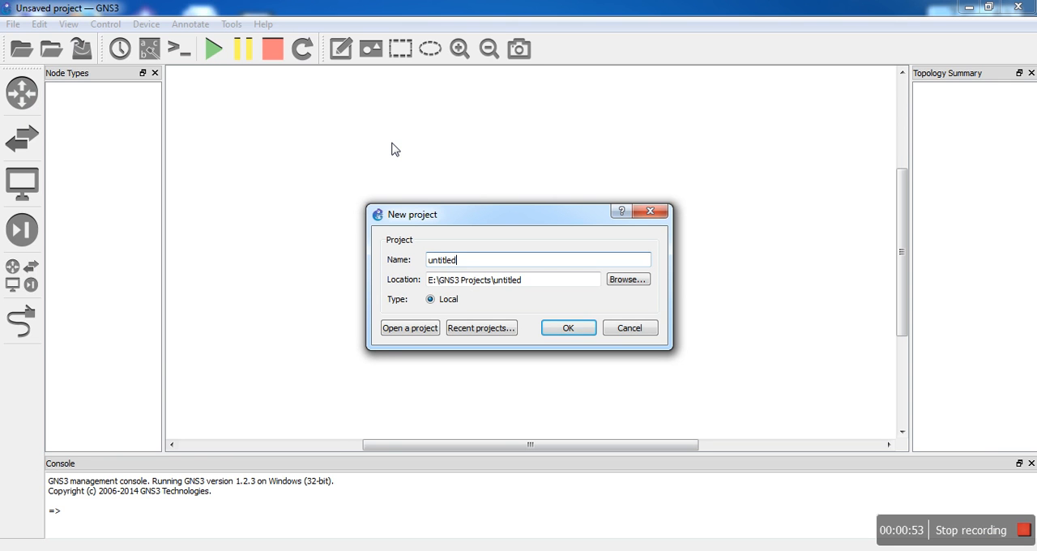
{"action": "key", "text": "BackSpace"}
{"action": "key", "text": "BackSpace"}
{"action": "key", "text": "BackSpace"}
{"action": "key", "text": "BackSpace"}
{"action": "key", "text": "BackSpace"}
{"action": "key", "text": "BackSpace"}
{"action": "key", "text": "BackSpace"}
{"action": "key", "text": "BackSpace"}
{"action": "type", "text": "GLBP"}
{"action": "type", "text": "1"}
{"action": "left_click", "coordinate": [574, 330]}
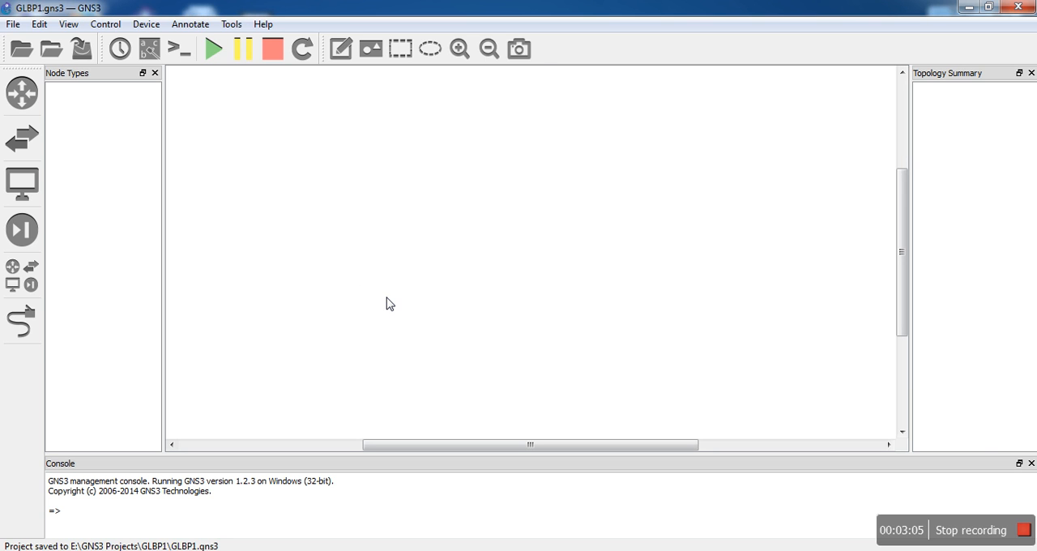
- Place five c2691 routers on the canvas: one at the west side, three stacked in the middle and one at the east side
{"action": "left_click", "coordinate": [22, 103]}
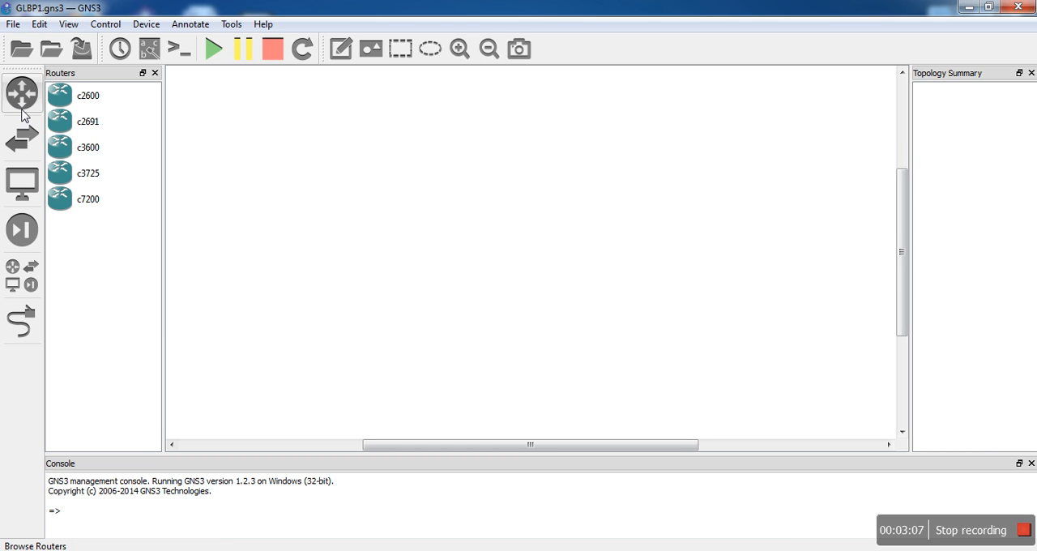
{"action": "left_click_drag", "start_coordinate": [95, 128], "coordinate": [273, 266]}
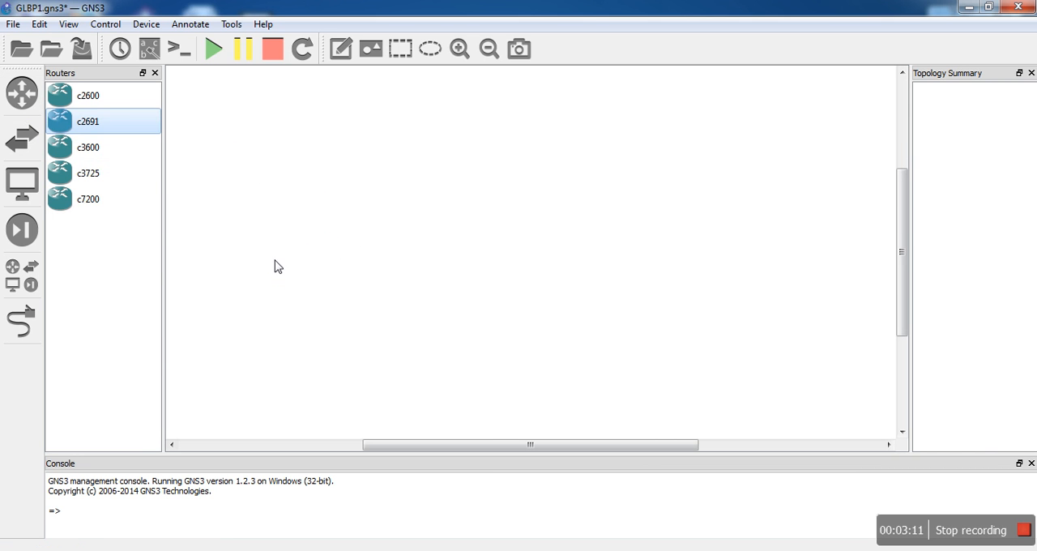
{"action": "left_click_drag", "start_coordinate": [109, 122], "coordinate": [486, 155]}
{"action": "left_click_drag", "start_coordinate": [105, 122], "coordinate": [497, 256]}
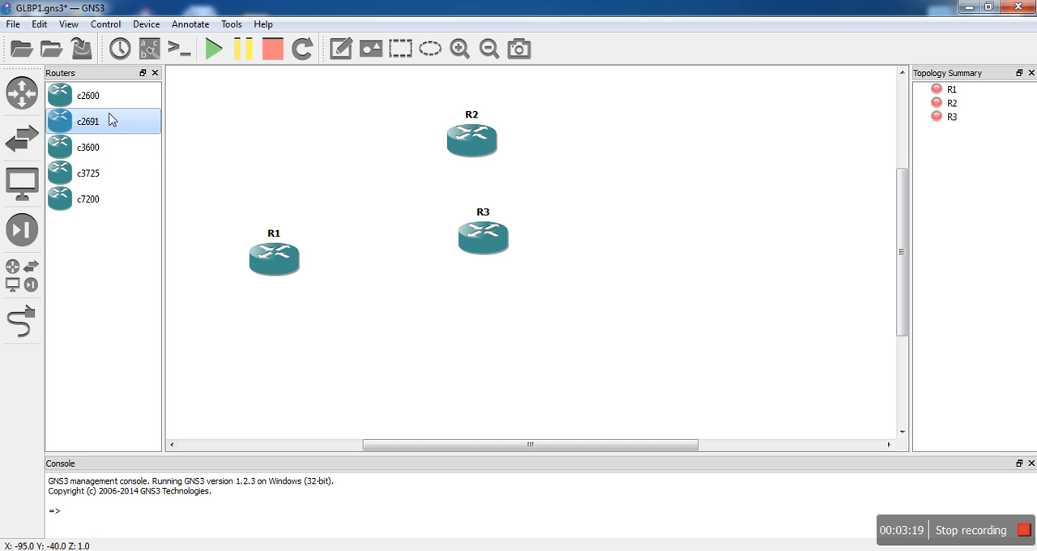
{"action": "left_click_drag", "start_coordinate": [89, 127], "coordinate": [492, 353]}
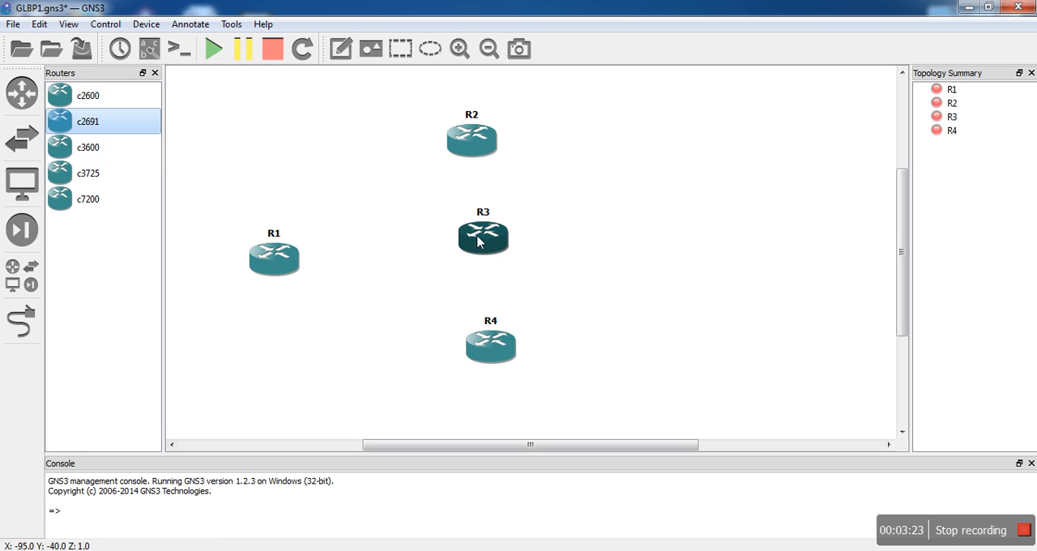
{"action": "mouse_move", "coordinate": [479, 241]}
{"action": "left_mouse_down"}
{"action": "mouse_move", "coordinate": [470, 250]}
{"action": "mouse_move", "coordinate": [474, 240]}
{"action": "left_mouse_up"}
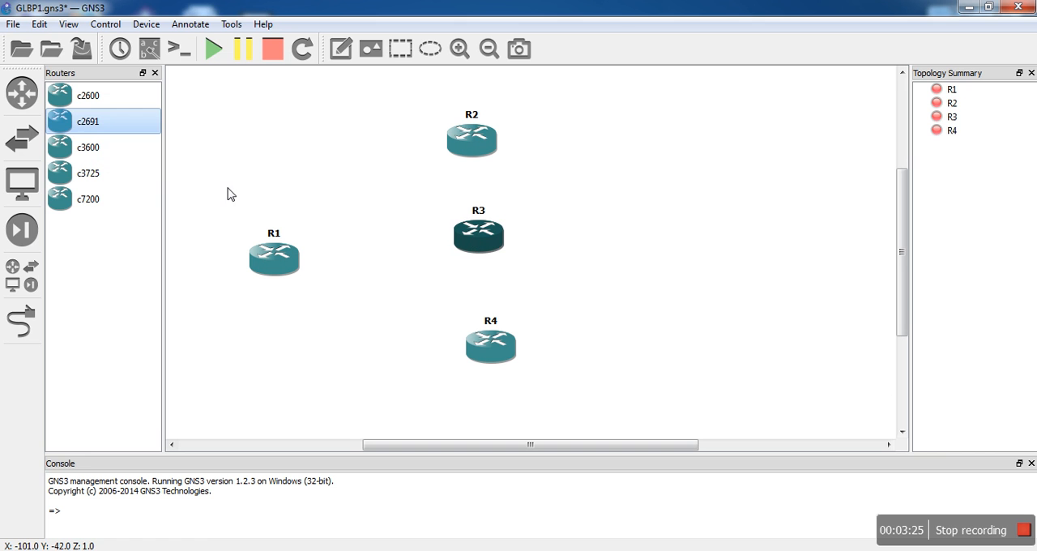
{"action": "left_click_drag", "start_coordinate": [87, 127], "coordinate": [762, 264]}
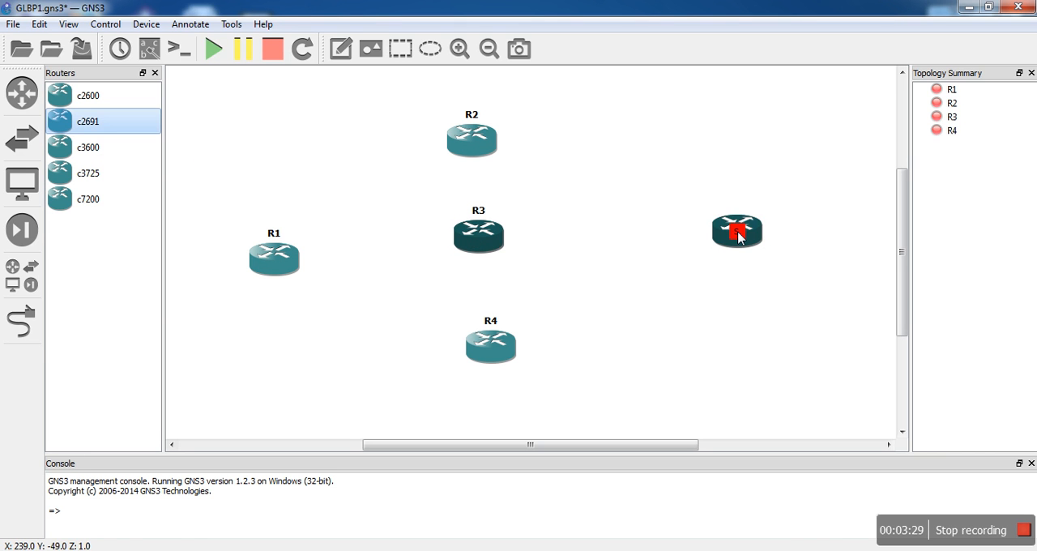
- Add an Ethernet switch between R1 and R3, and align R1 horizontally with it
{"action": "left_click", "coordinate": [21, 274]}
{"action": "left_click_drag", "start_coordinate": [102, 302], "coordinate": [381, 257]}
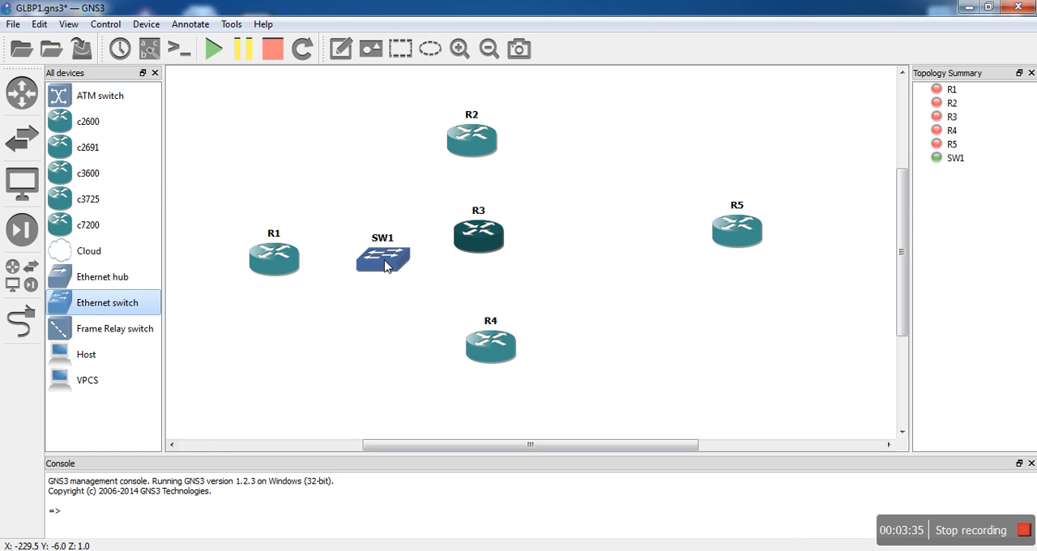
{"action": "left_click", "coordinate": [381, 258]}
{"action": "left_click_drag", "start_coordinate": [283, 266], "coordinate": [274, 255]}
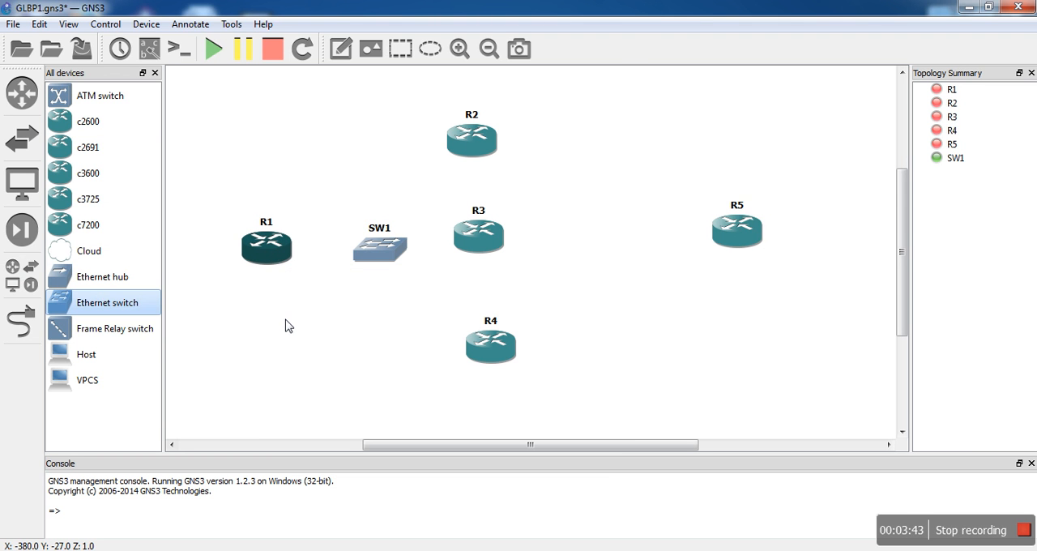
{"action": "left_click_drag", "start_coordinate": [279, 246], "coordinate": [274, 247]}
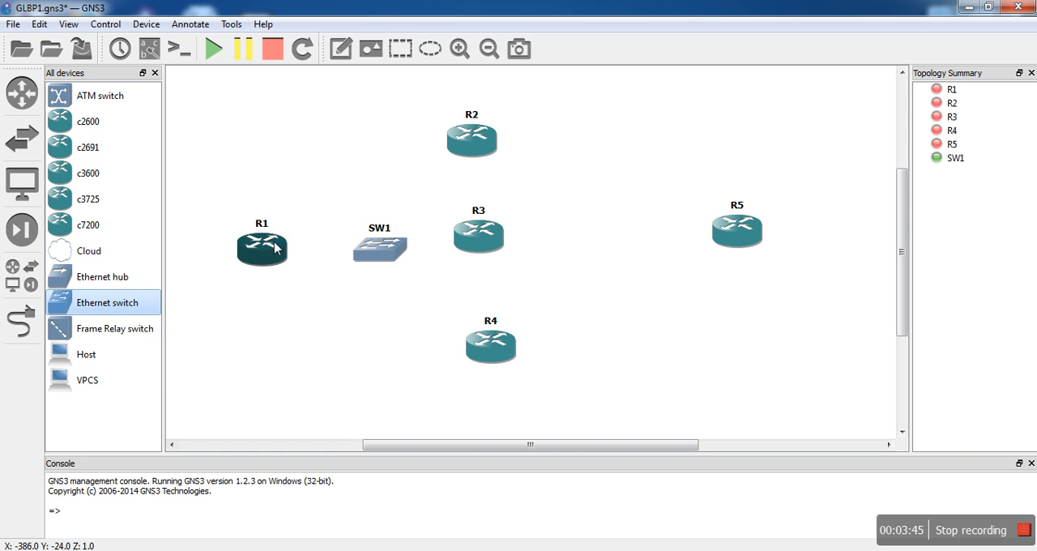
- Link FastEthernet0/0 of R1 to SW1 port 1 and FastEthernet0/0 of R2 to SW1 port 2
{"action": "left_click", "coordinate": [22, 321]}
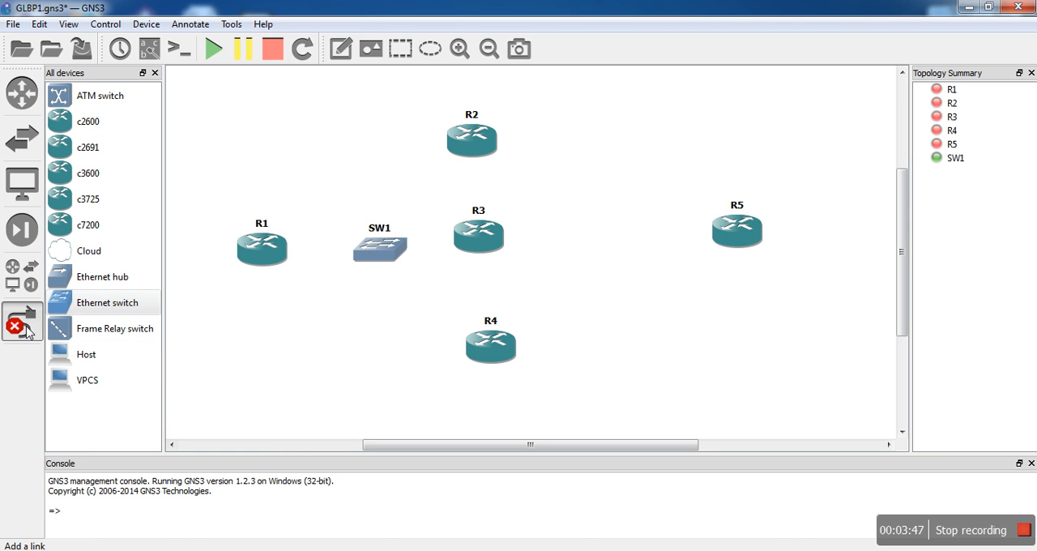
{"action": "left_click", "coordinate": [273, 244]}
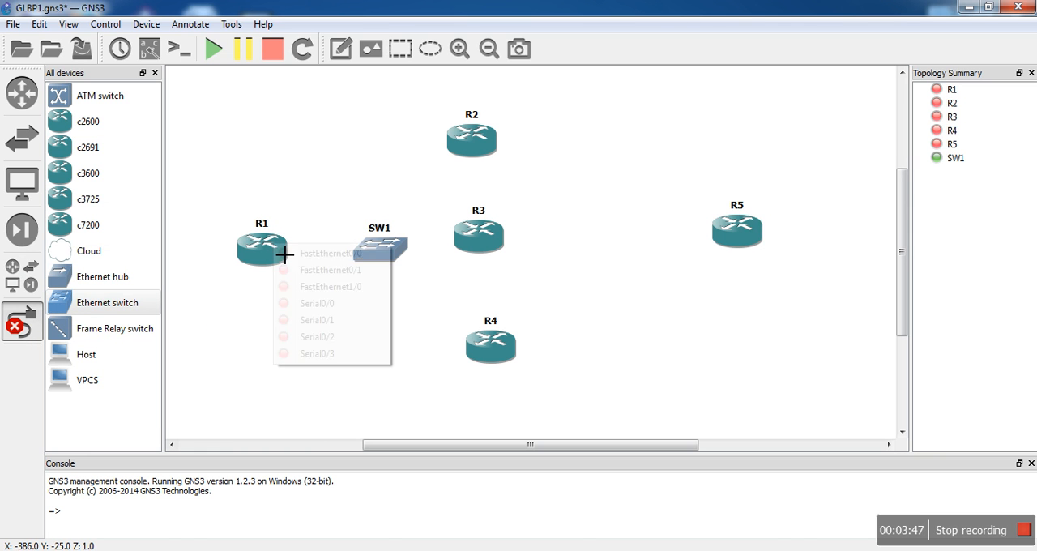
{"action": "left_click", "coordinate": [339, 256]}
{"action": "left_click", "coordinate": [393, 255]}
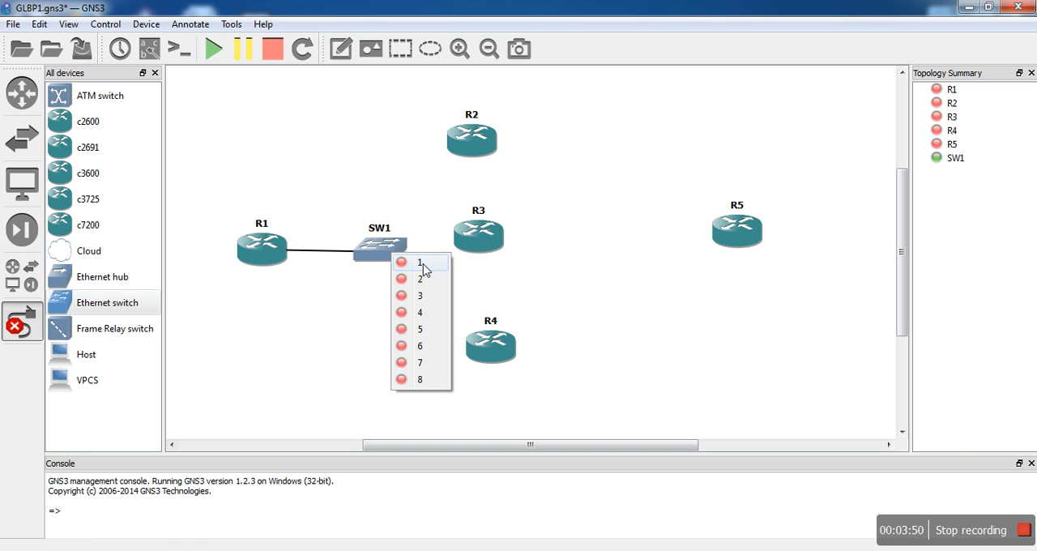
{"action": "left_click", "coordinate": [423, 263]}
{"action": "left_click", "coordinate": [474, 139]}
{"action": "key", "text": "Escape"}
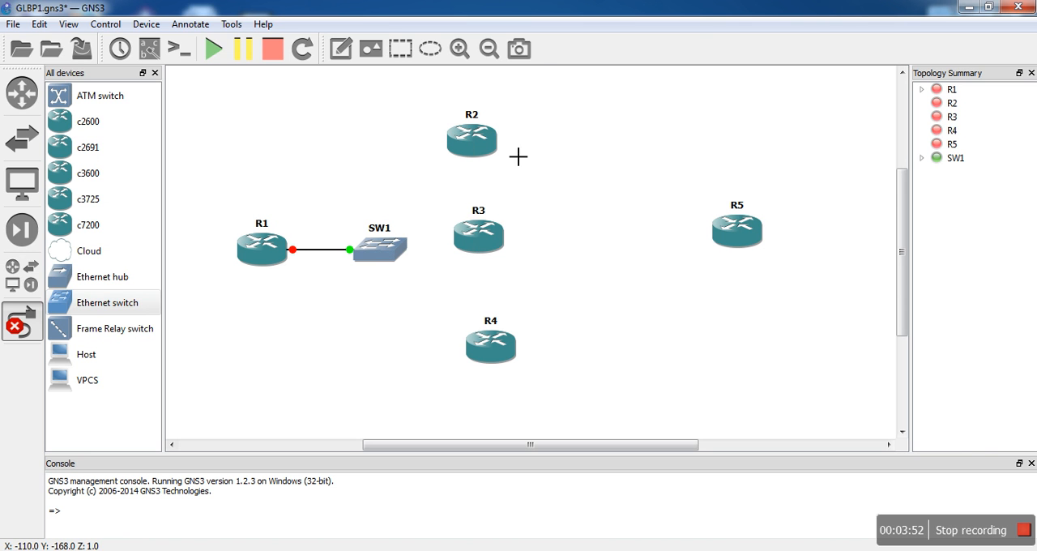
{"action": "left_click", "coordinate": [396, 264]}
{"action": "left_click", "coordinate": [410, 287]}
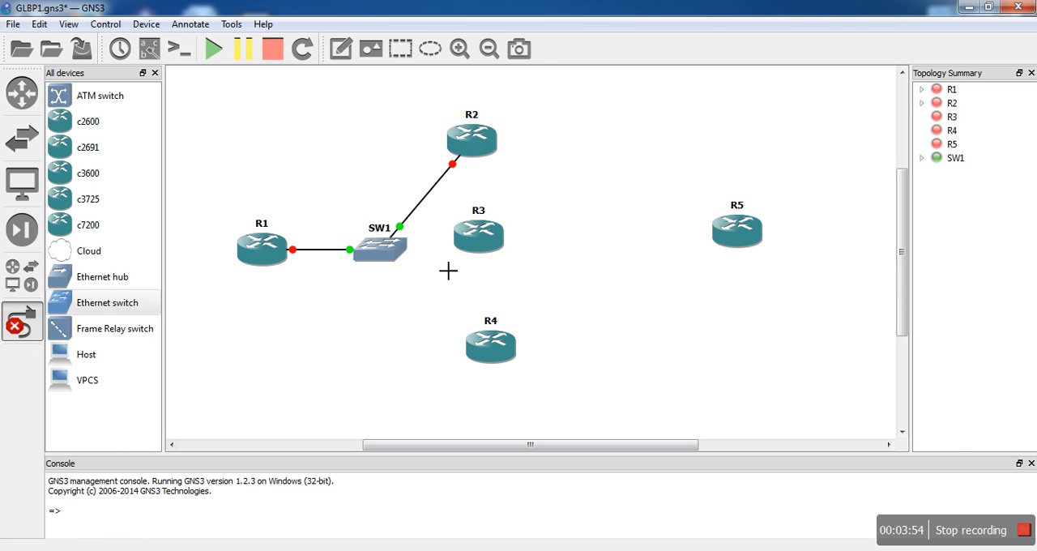
- Link FastEthernet0/0 of R3 to SW1 port 3 and FastEthernet0/0 of R4 to SW1 port 4
{"action": "left_click", "coordinate": [478, 235]}
{"action": "left_click", "coordinate": [519, 252]}
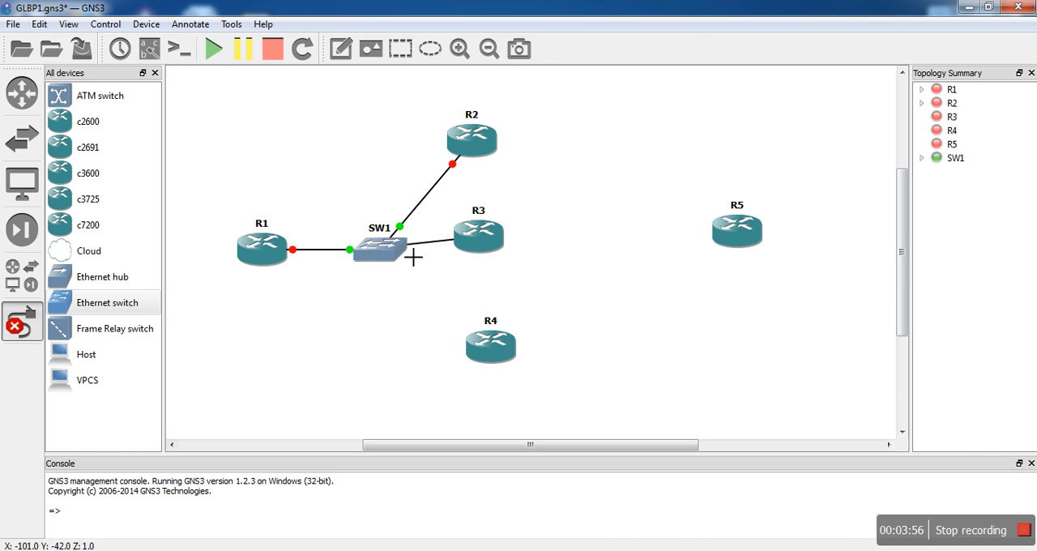
{"action": "left_click", "coordinate": [404, 258]}
{"action": "left_click", "coordinate": [418, 294]}
{"action": "left_click", "coordinate": [503, 356]}
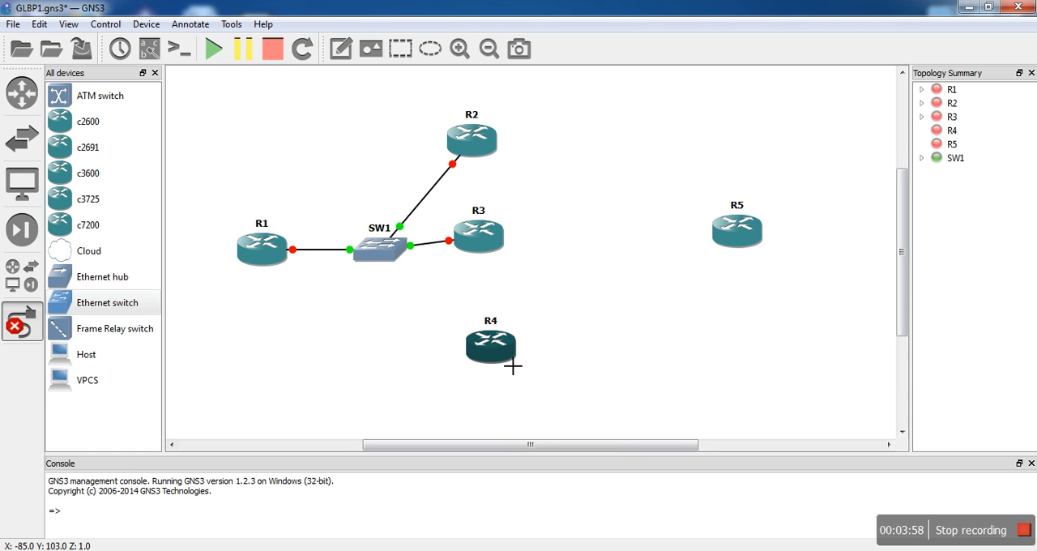
{"action": "left_click", "coordinate": [542, 366]}
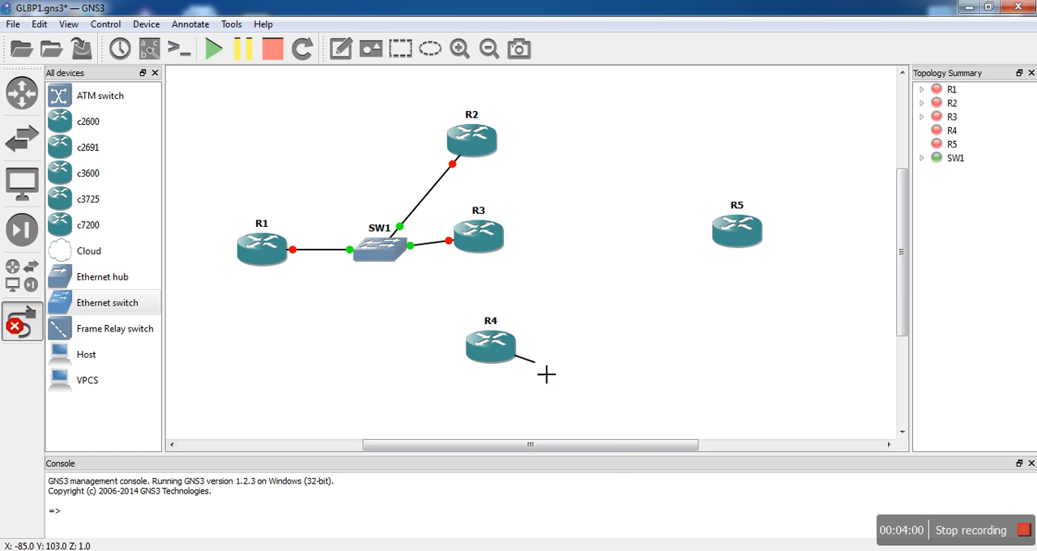
{"action": "left_click", "coordinate": [387, 253]}
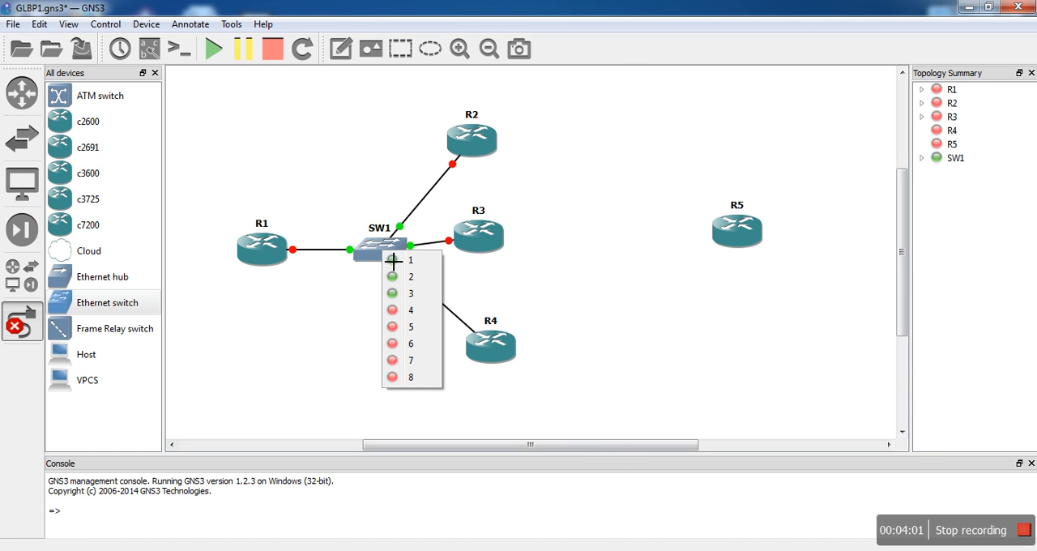
{"action": "left_click", "coordinate": [418, 310]}
- Connect Serial0/0 of R2 to Serial0/0 of R5
{"action": "left_click", "coordinate": [493, 159]}
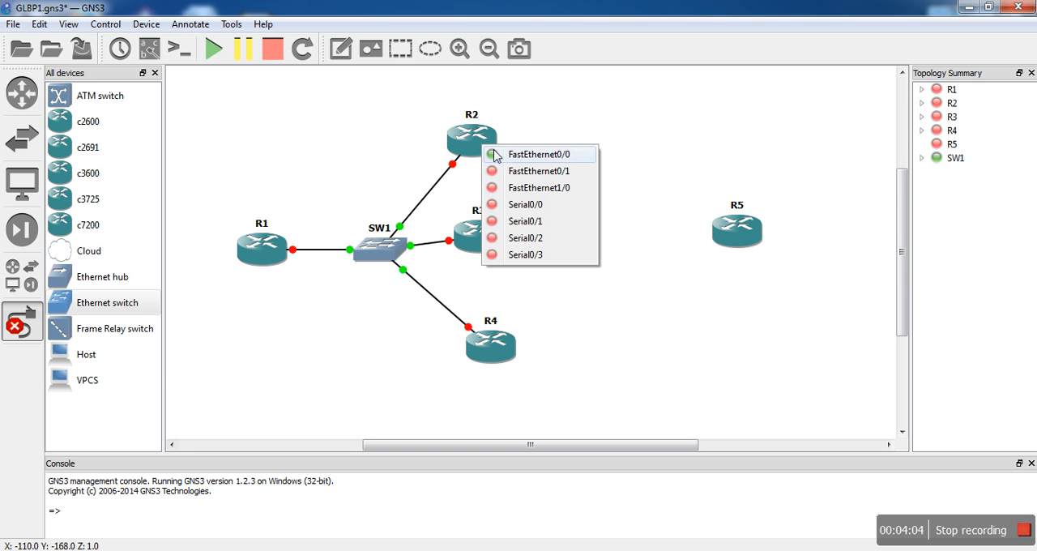
{"action": "left_click", "coordinate": [545, 204]}
{"action": "left_click", "coordinate": [767, 240]}
{"action": "left_click", "coordinate": [810, 292]}
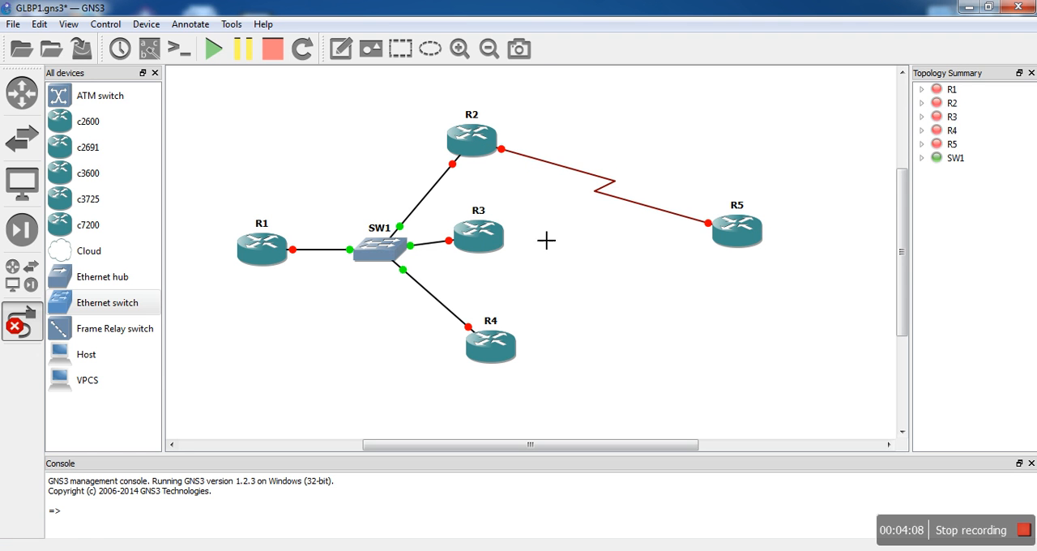
- Connect Serial0/1 of R3 to Serial0/1 of R5
{"action": "left_click", "coordinate": [477, 237]}
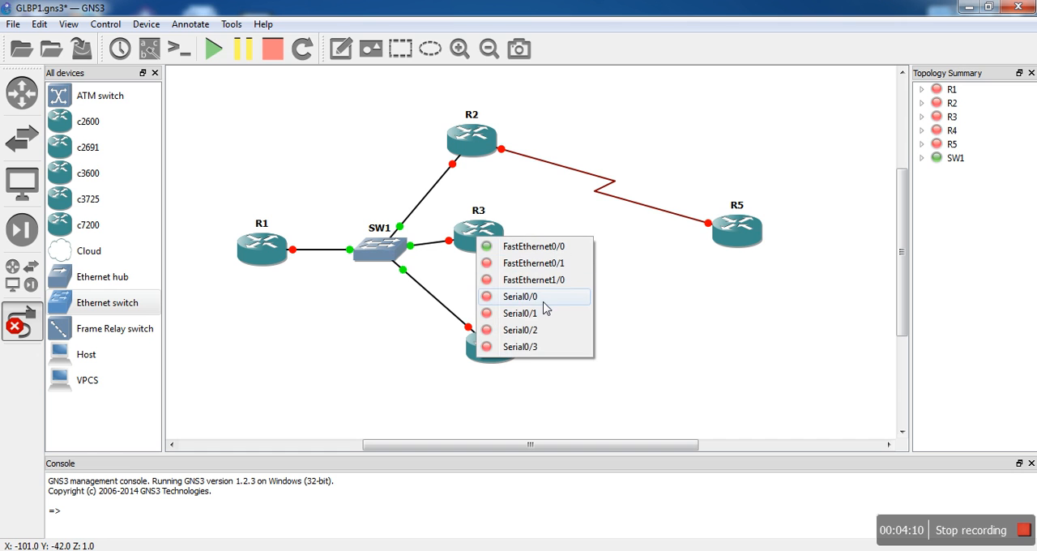
{"action": "left_click", "coordinate": [541, 313]}
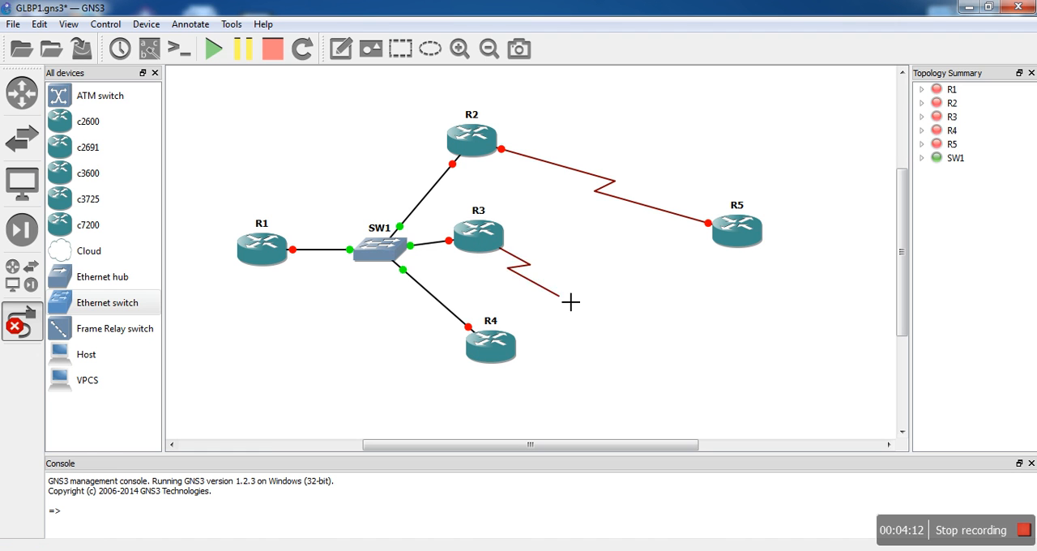
{"action": "left_click", "coordinate": [733, 234]}
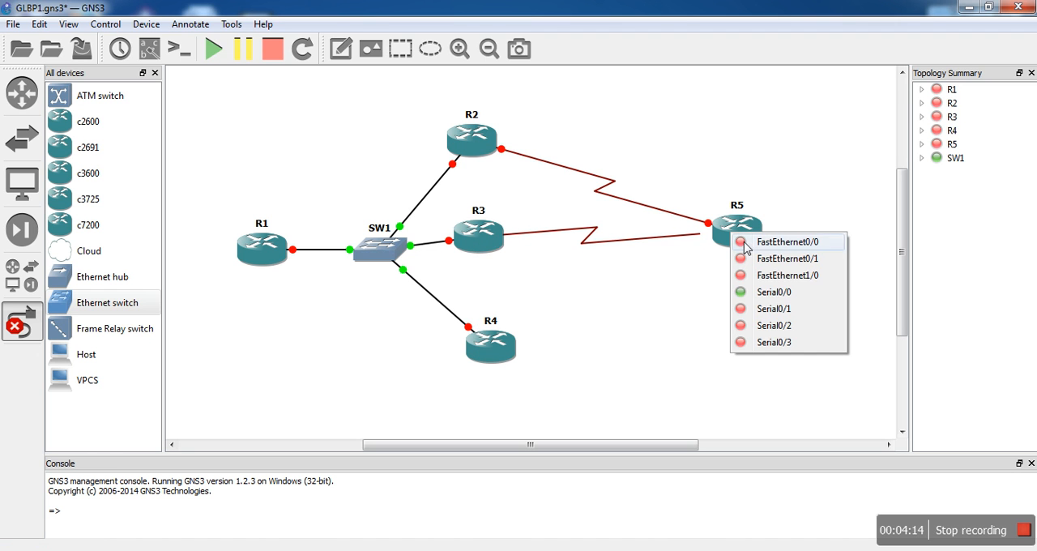
{"action": "left_click", "coordinate": [764, 314]}
- Connect Serial0/2 of R4 to Serial0/2 of R5 and finish adding links
{"action": "left_click", "coordinate": [489, 344]}
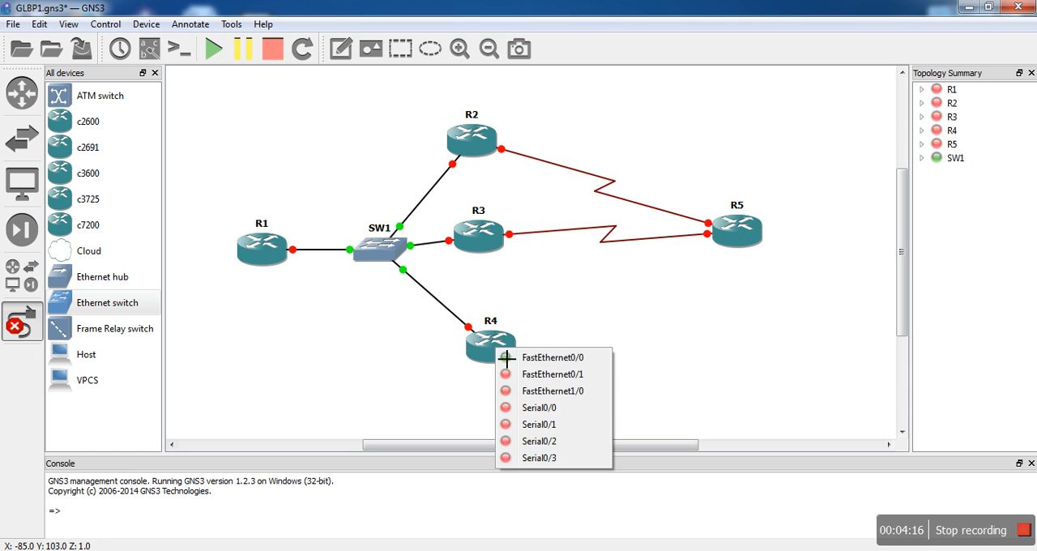
{"action": "left_click", "coordinate": [548, 441]}
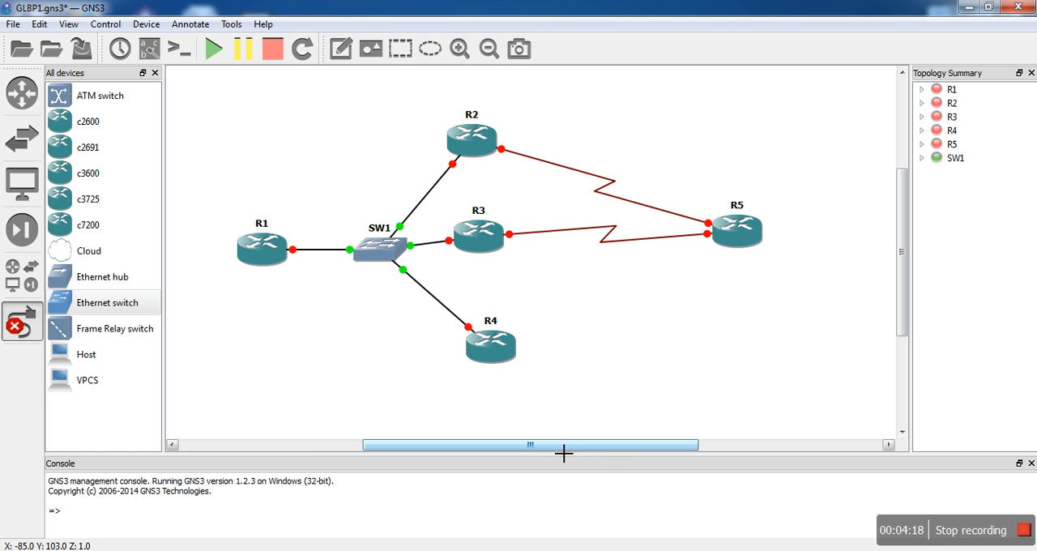
{"action": "left_click", "coordinate": [763, 236]}
{"action": "left_click", "coordinate": [790, 324]}
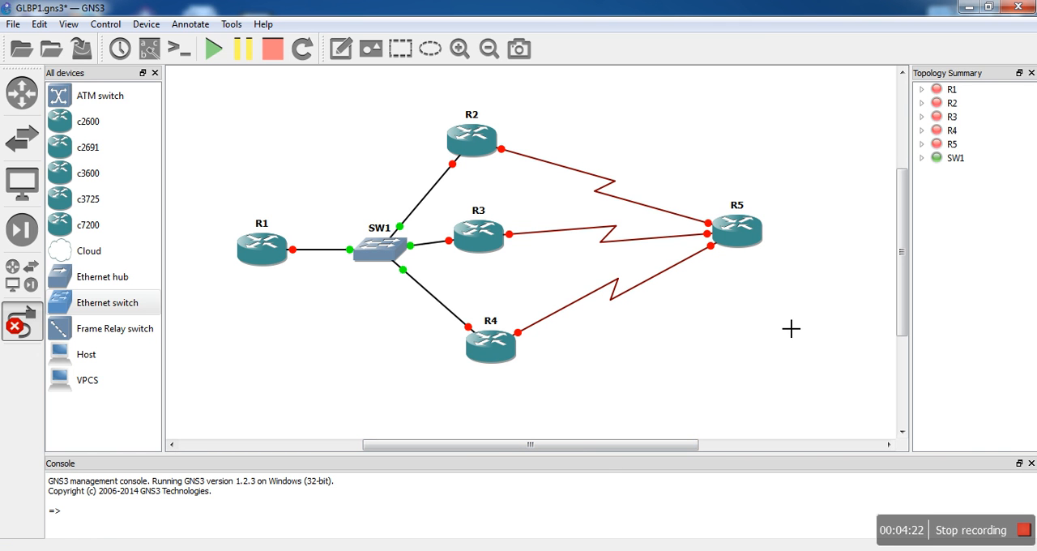
{"action": "key", "text": "Escape"}
- Rearrange the topology so R2, R3 and R4 form a vertical column farther from SW1, with R5 level with R3
{"action": "left_click_drag", "start_coordinate": [486, 244], "coordinate": [522, 247]}
{"action": "left_click", "coordinate": [481, 140]}
{"action": "left_click_drag", "start_coordinate": [481, 140], "coordinate": [514, 138]}
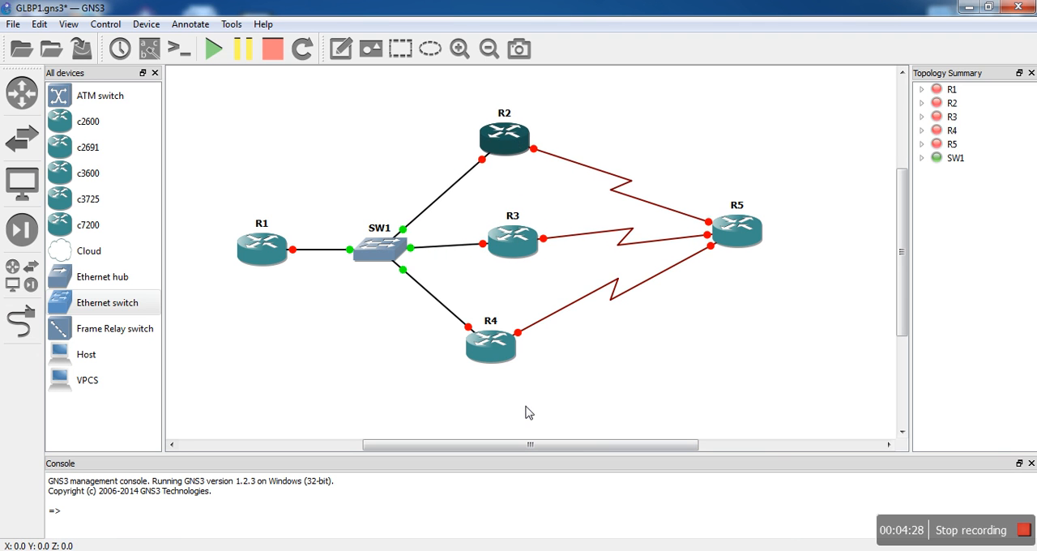
{"action": "left_click_drag", "start_coordinate": [493, 364], "coordinate": [524, 375]}
{"action": "left_click_drag", "start_coordinate": [741, 242], "coordinate": [746, 259]}
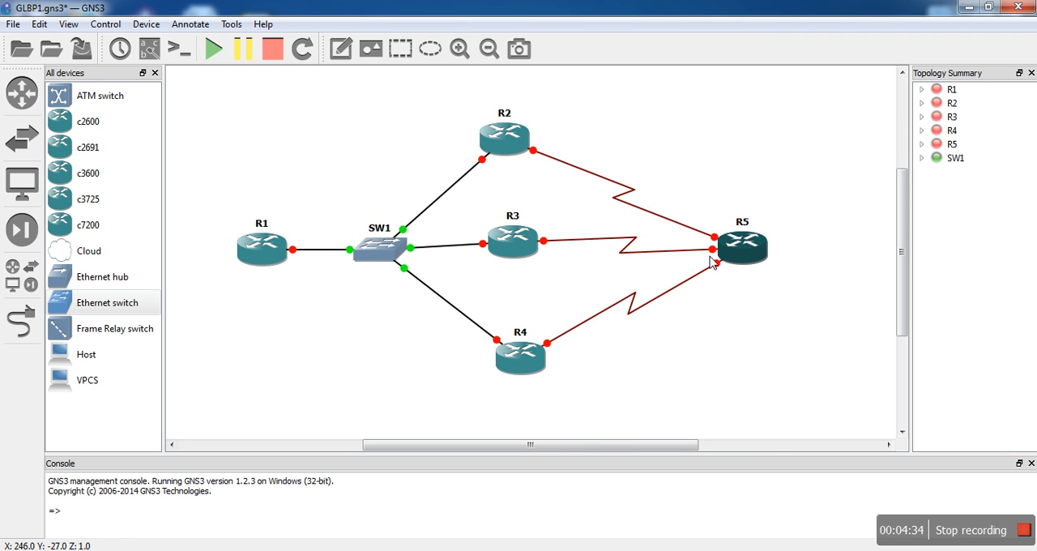
{"action": "left_click", "coordinate": [522, 254]}
{"action": "left_click_drag", "start_coordinate": [522, 254], "coordinate": [524, 260]}
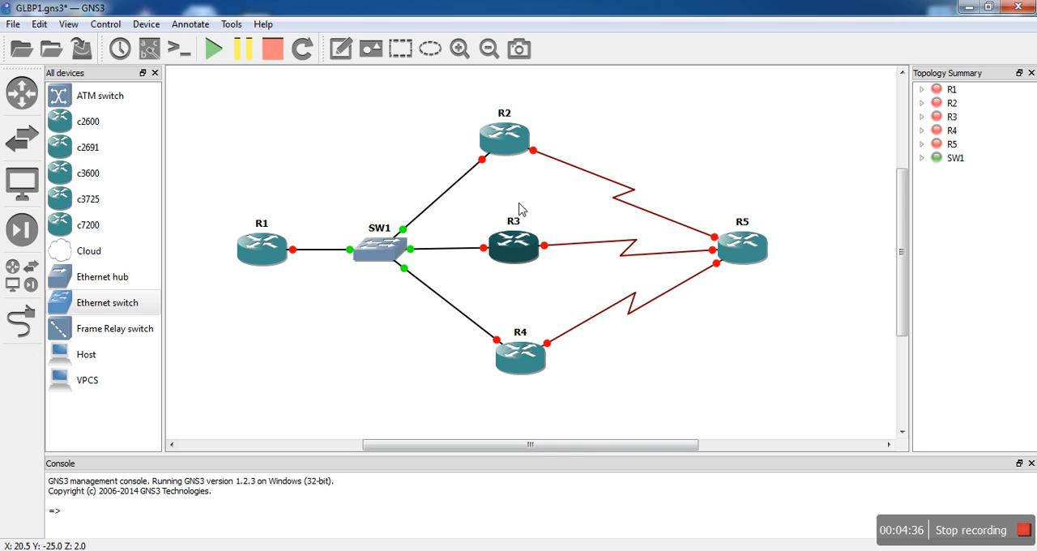
{"action": "left_click", "coordinate": [515, 156]}
{"action": "left_click_drag", "start_coordinate": [512, 157], "coordinate": [522, 157]}
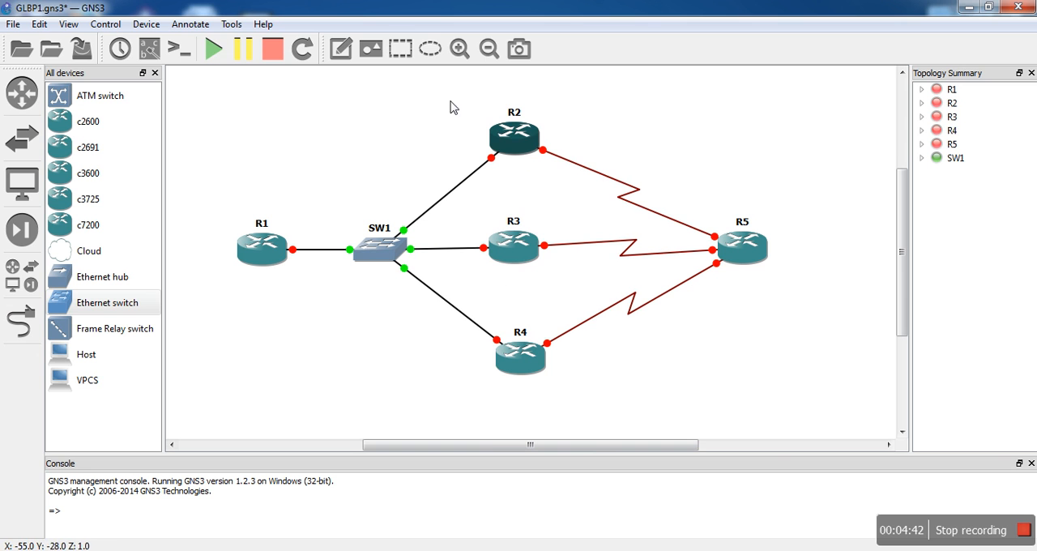
- Draw an ellipse annotation and reshape it into a tall, narrow oval between R1 and SW1
{"action": "left_click", "coordinate": [429, 50]}
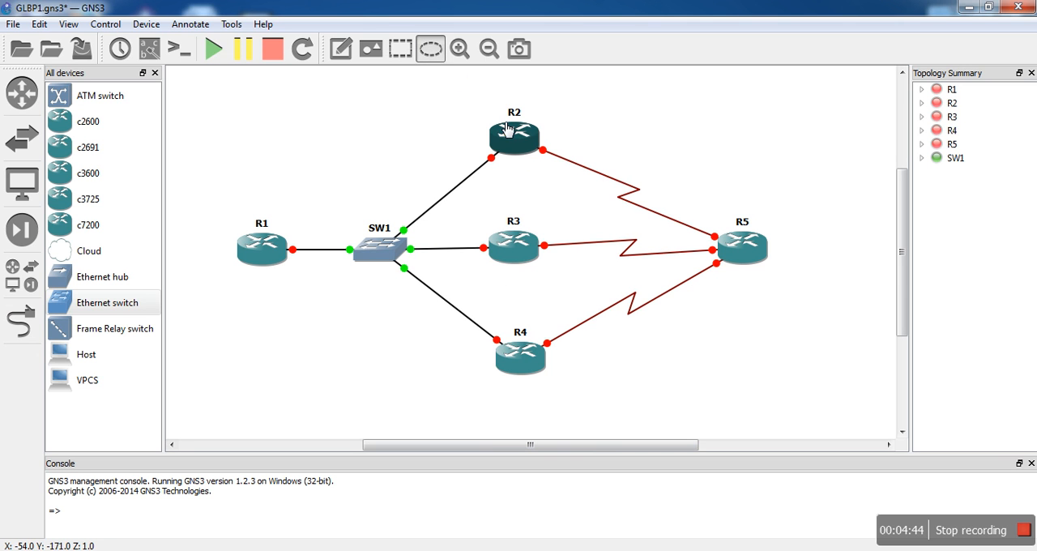
{"action": "left_click", "coordinate": [332, 371]}
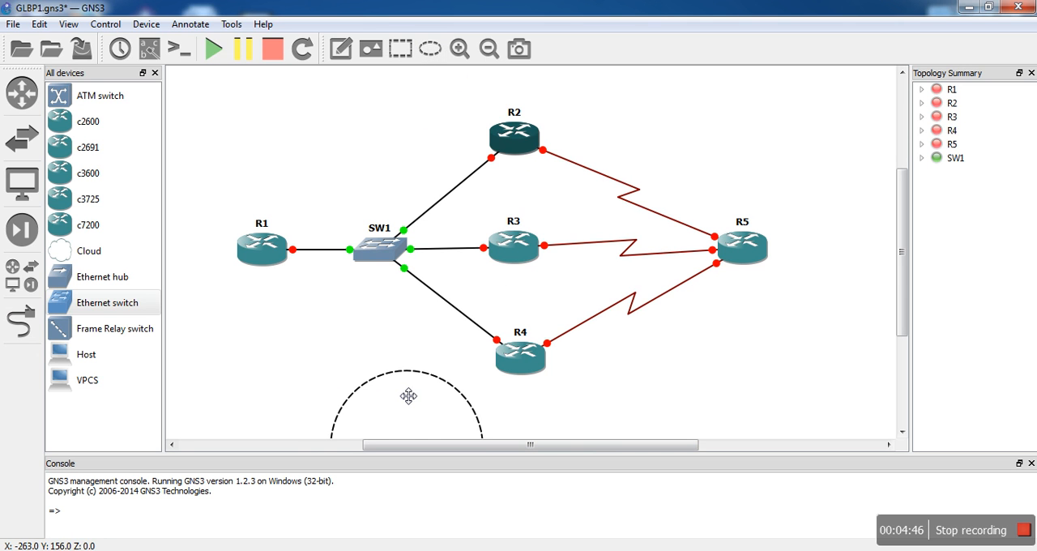
{"action": "left_click_drag", "start_coordinate": [408, 397], "coordinate": [316, 147]}
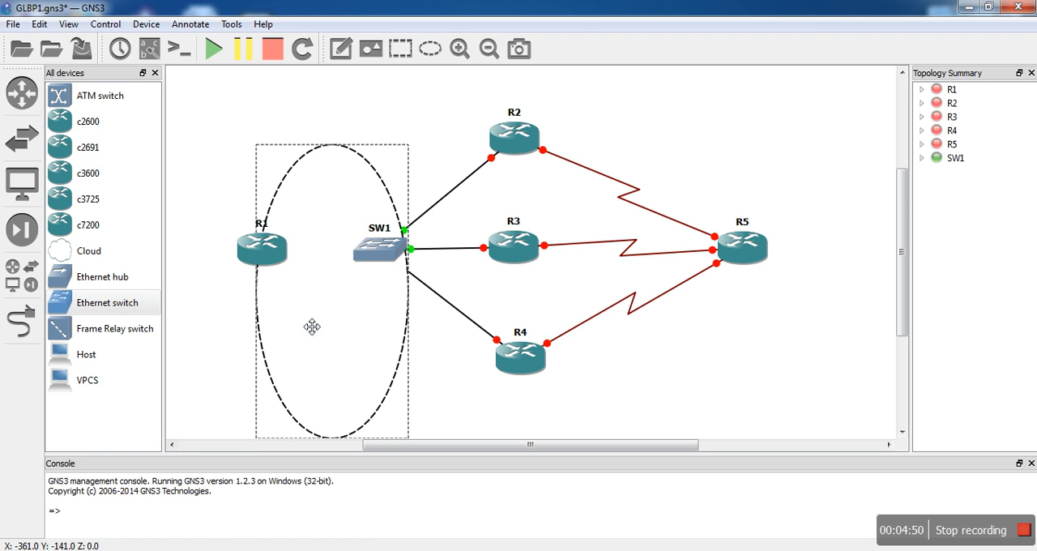
{"action": "left_click_drag", "start_coordinate": [264, 313], "coordinate": [285, 312]}
- Set the ellipse's fill color to bright yellow, keeping the dashed black border
{"action": "right_click", "coordinate": [303, 367]}
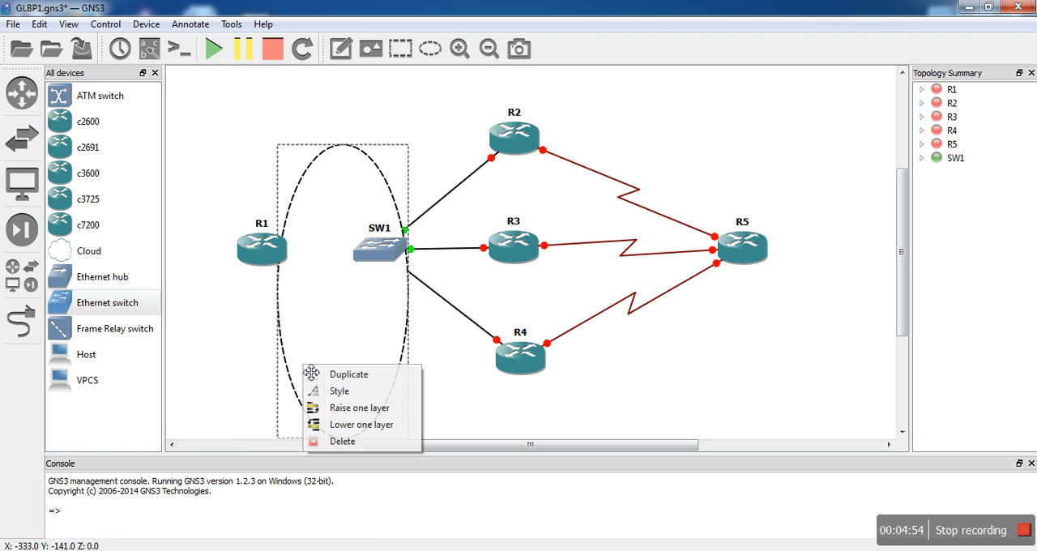
{"action": "left_click", "coordinate": [362, 391]}
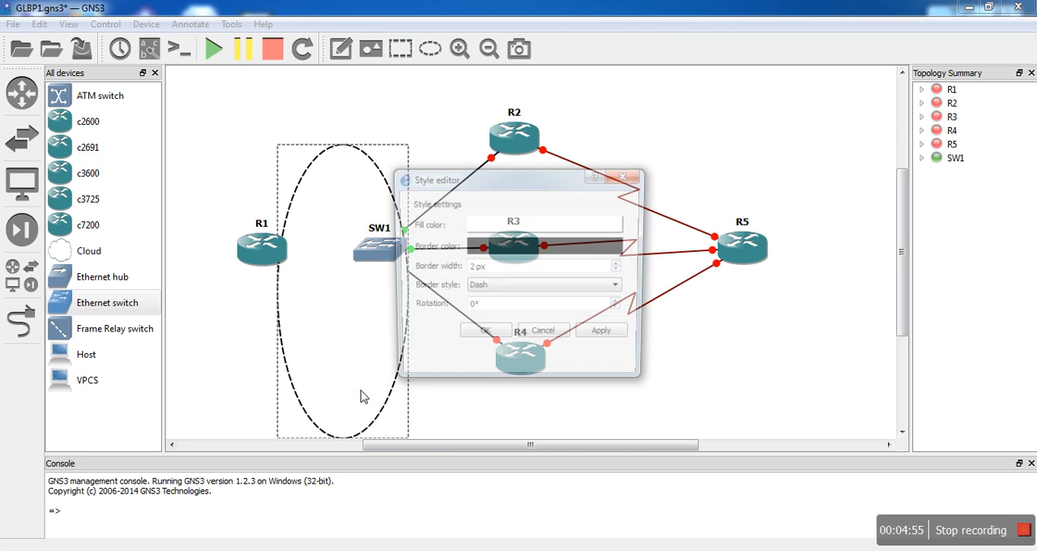
{"action": "left_click", "coordinate": [533, 222]}
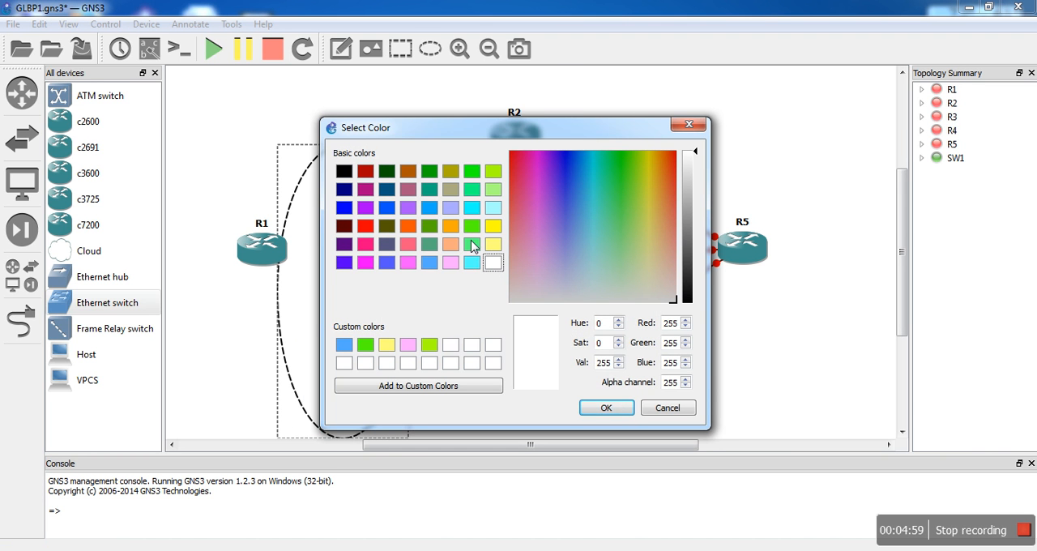
{"action": "left_click", "coordinate": [493, 227]}
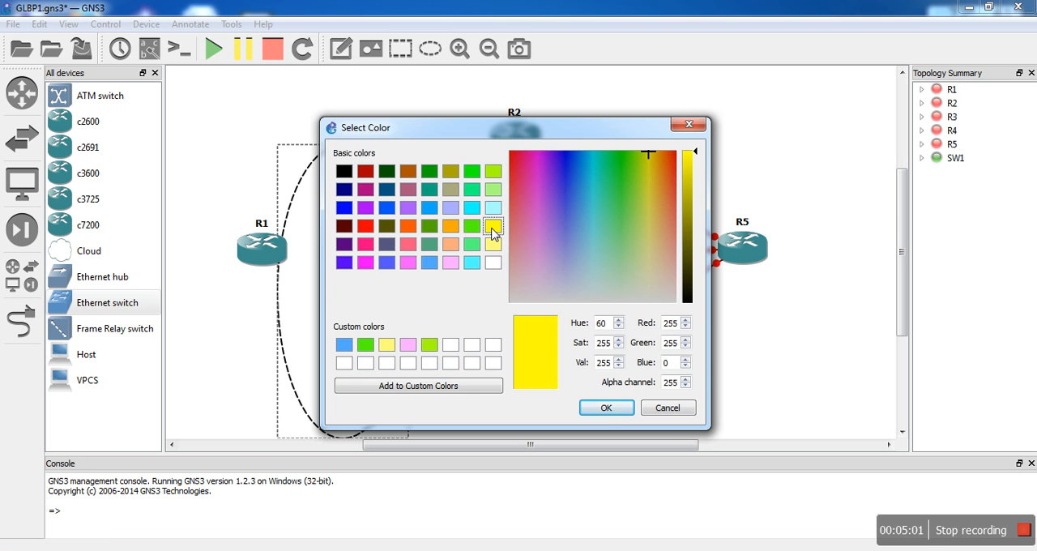
{"action": "left_click", "coordinate": [605, 408]}
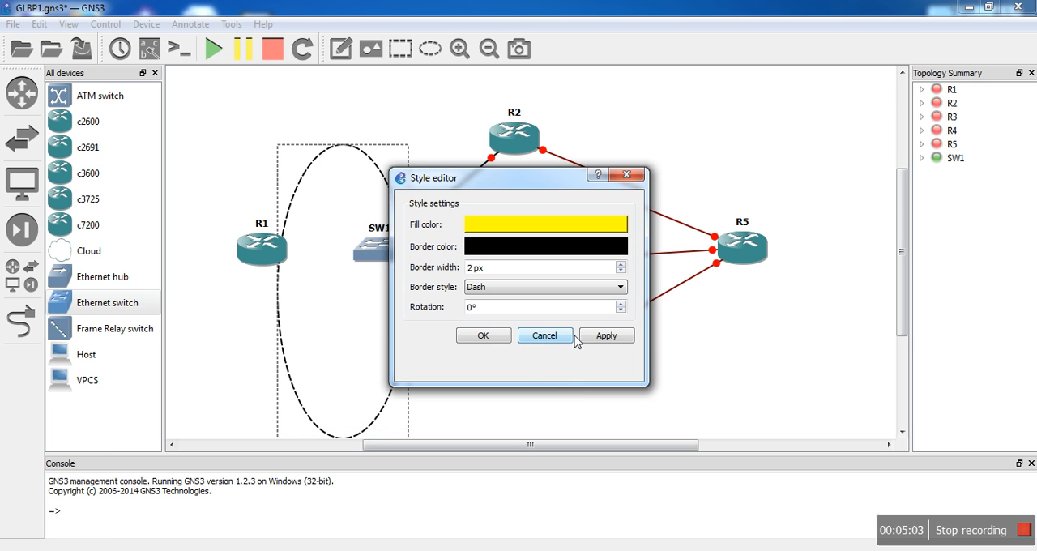
{"action": "left_click", "coordinate": [483, 336]}
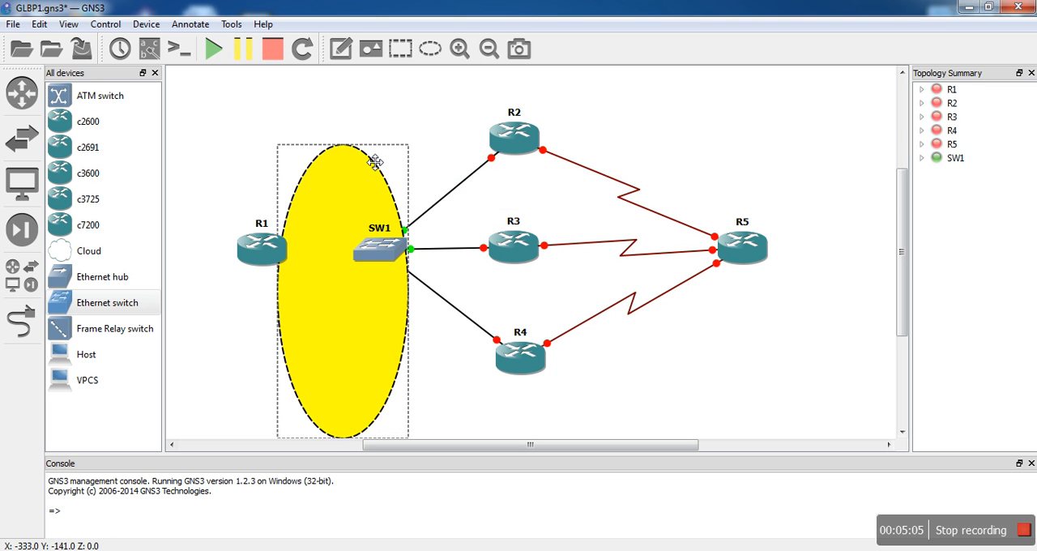
- Move the yellow ellipse around R2, R3 and R4 and lower it one layer behind the links
{"action": "left_click_drag", "start_coordinate": [372, 162], "coordinate": [545, 119]}
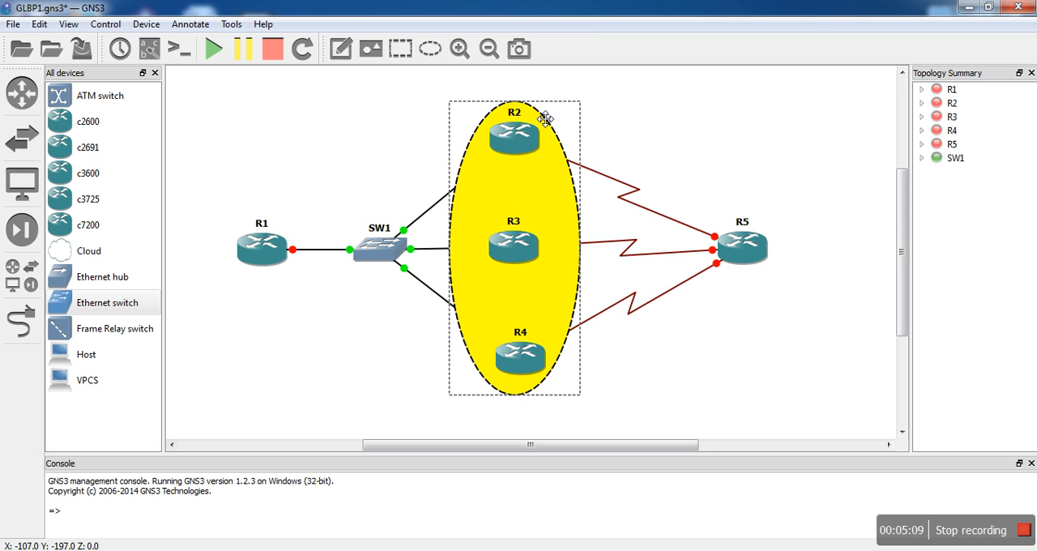
{"action": "right_click", "coordinate": [538, 111]}
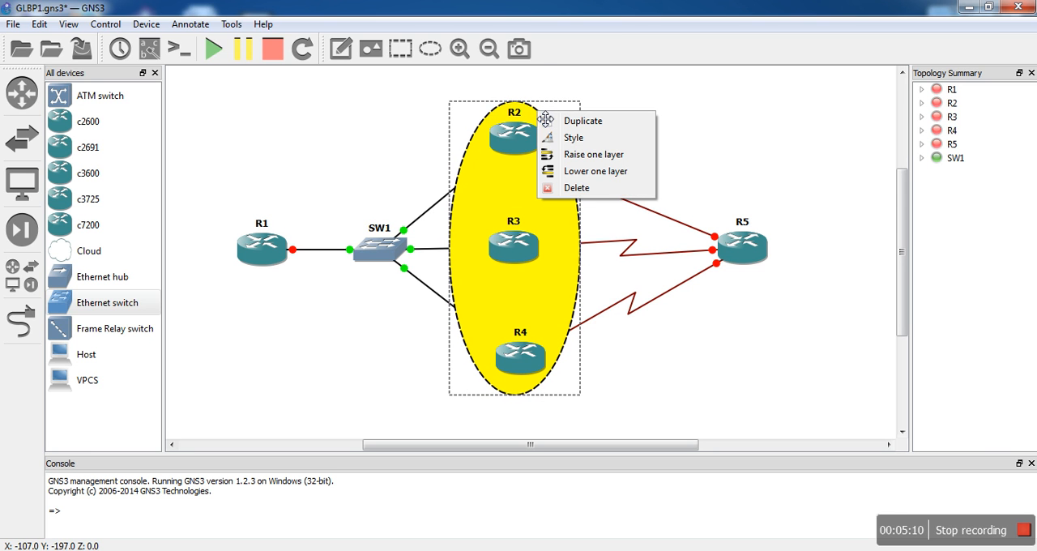
{"action": "left_click", "coordinate": [595, 173]}
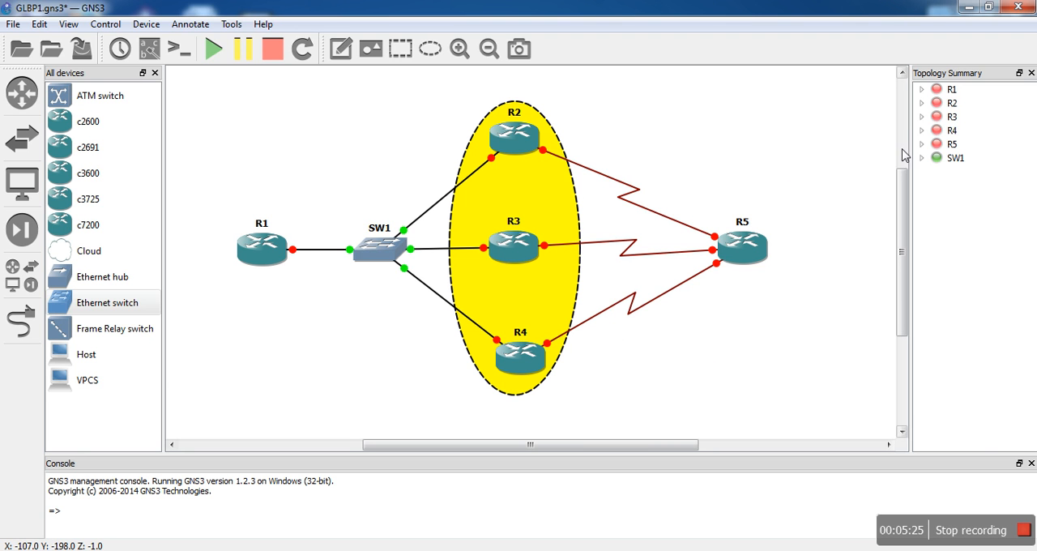
- Add the note "192.168.1.0/24" above SW1, near the link to R2
{"action": "left_click", "coordinate": [341, 49]}
{"action": "left_click", "coordinate": [339, 159]}
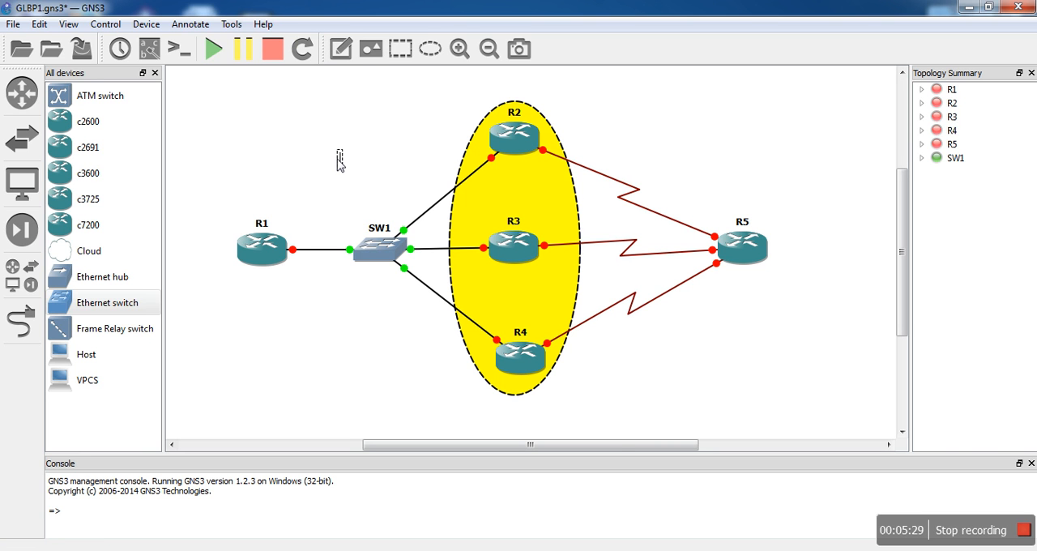
{"action": "type", "text": "192.168.1."}
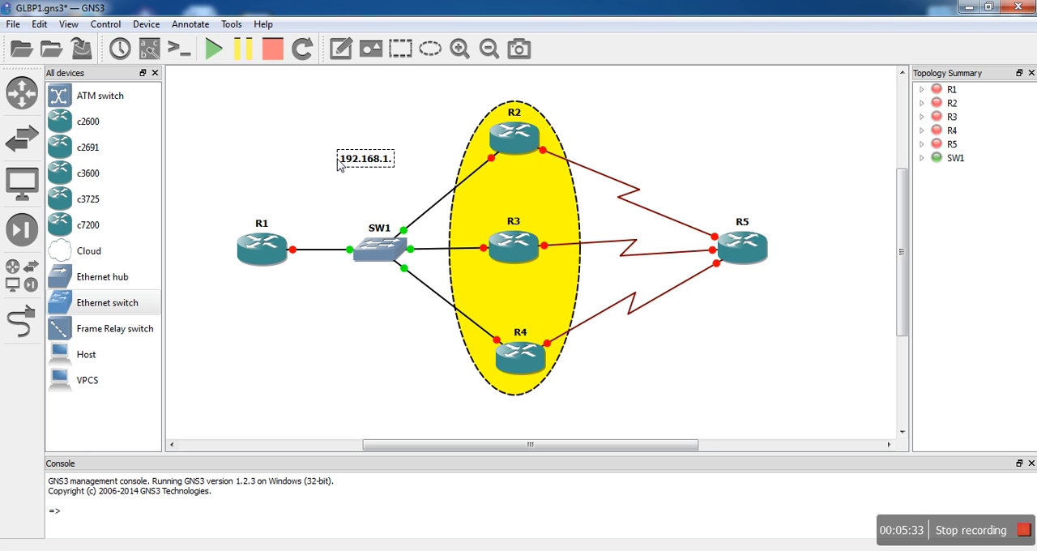
{"action": "type", "text": "0/24"}
{"action": "left_click", "coordinate": [364, 380]}
- Add the note "1.0.0.0/8" above the serial link between R2 and R5
{"action": "left_click", "coordinate": [341, 48]}
{"action": "left_click", "coordinate": [603, 146]}
{"action": "type", "text": "1.0.0.0/"}
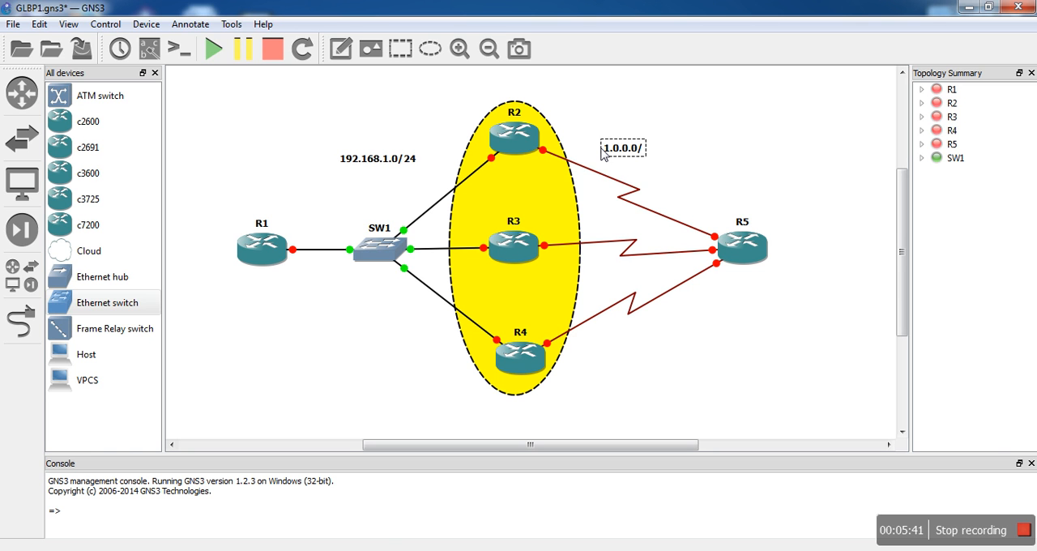
{"action": "type", "text": "8"}
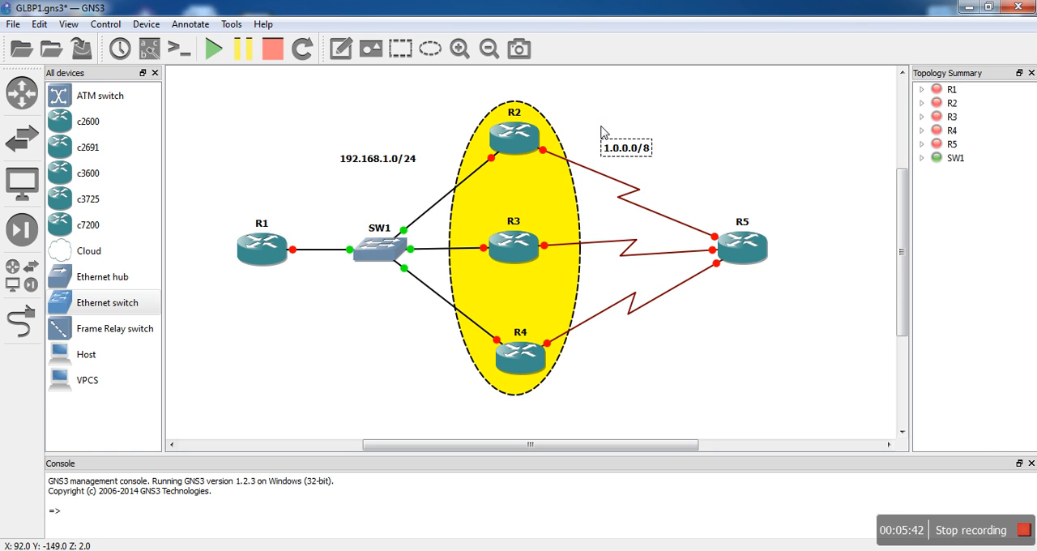
- Add the note "2.0.0.0/8" above the serial link between R3 and R5
{"action": "left_click", "coordinate": [340, 51]}
{"action": "left_click", "coordinate": [598, 220]}
{"action": "type", "text": "2.0.0.0/"}
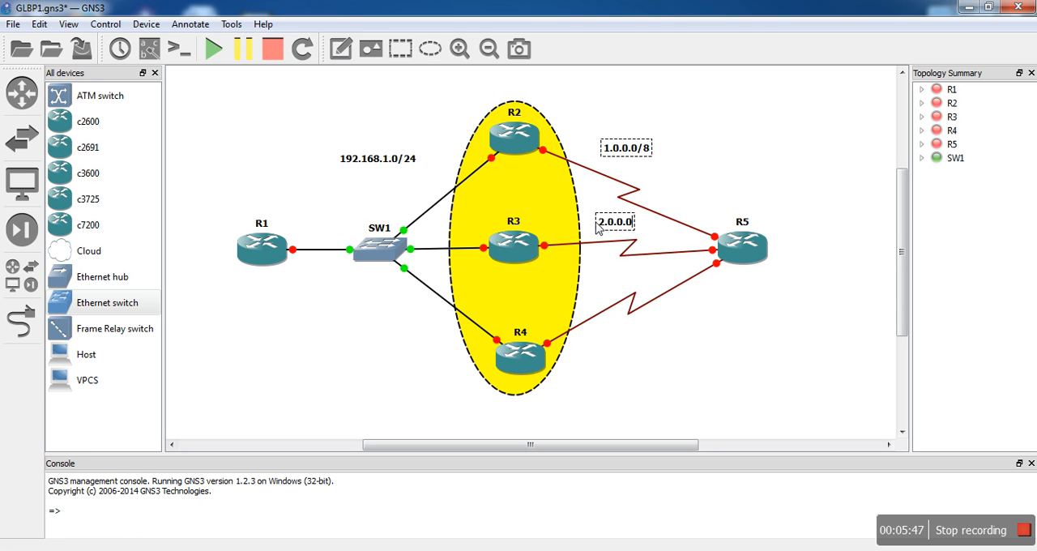
{"action": "type", "text": "8"}
{"action": "left_click", "coordinate": [673, 324]}
- Add the note "3.0.0.0/8" below the serial link between R4 and R5
{"action": "left_click", "coordinate": [340, 49]}
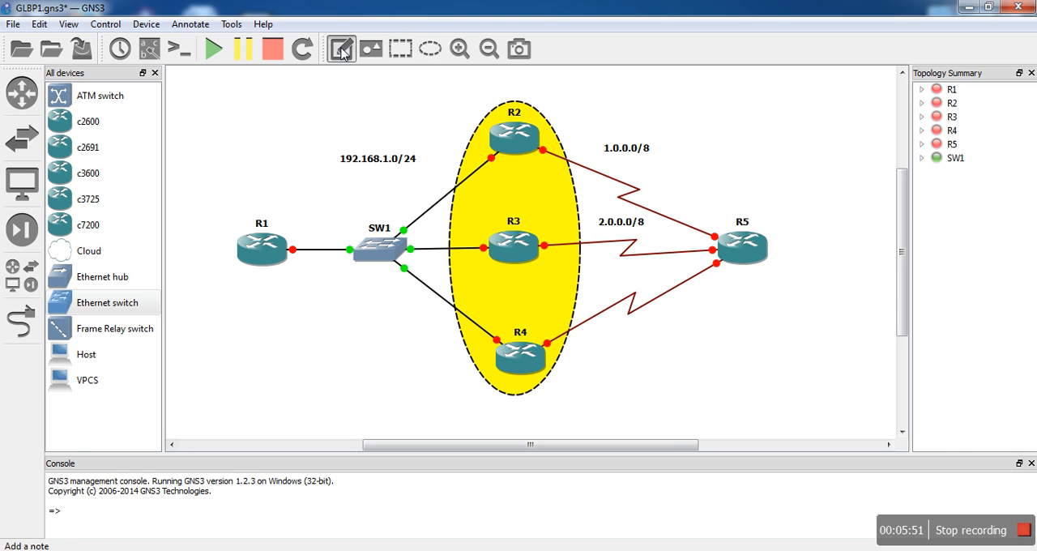
{"action": "left_click", "coordinate": [621, 323]}
{"action": "type", "text": "3.0.0.0/8"}
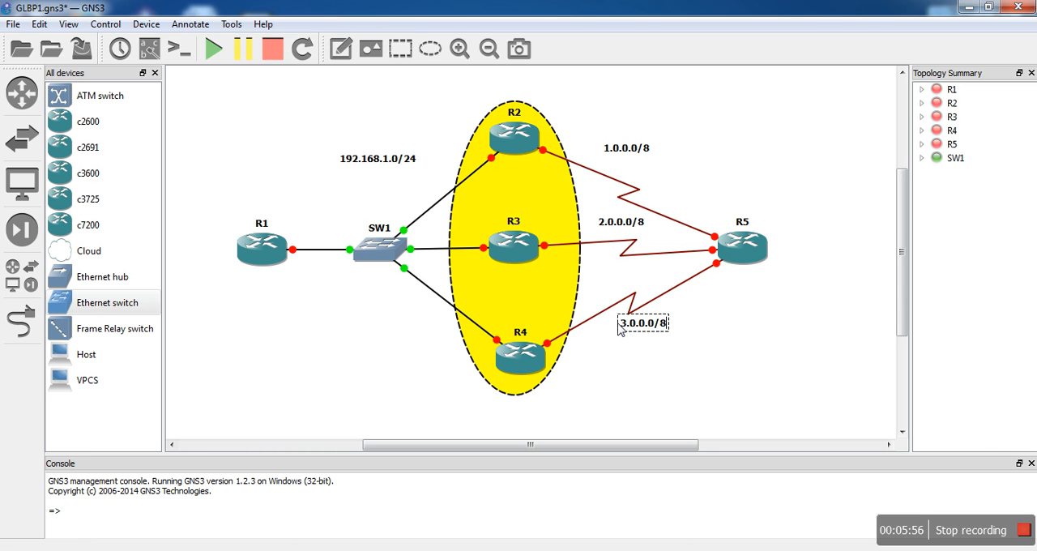
{"action": "left_click", "coordinate": [776, 382]}
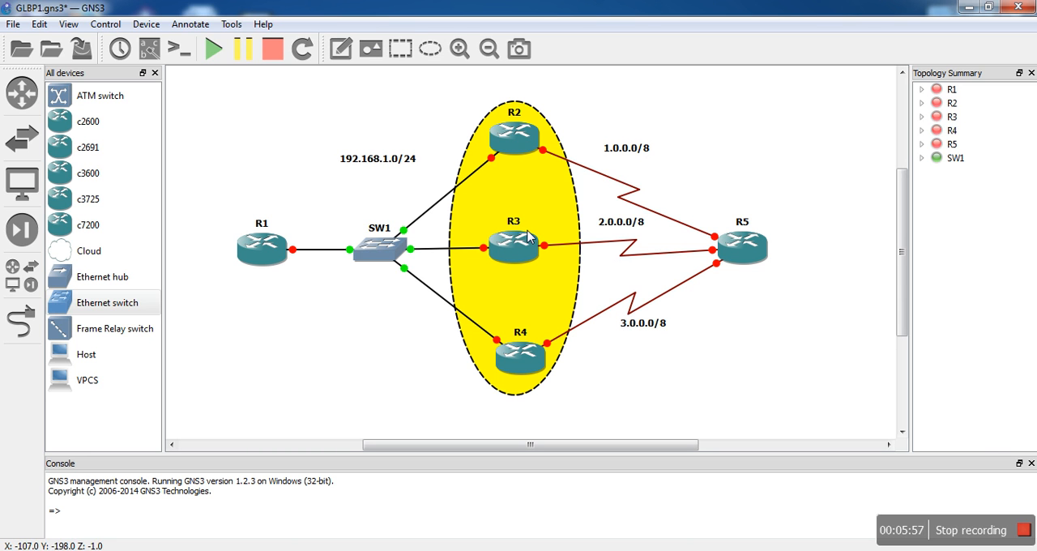
- Add the note "10.0.0.0/8" on the outer side of R5 and nudge R5 slightly down
{"action": "left_click", "coordinate": [341, 49]}
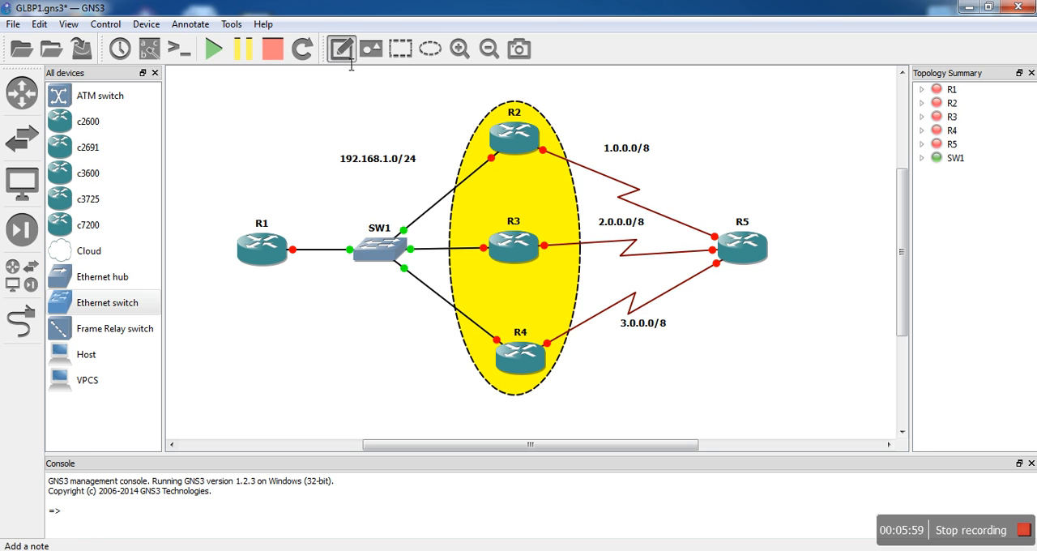
{"action": "left_click", "coordinate": [781, 243]}
{"action": "type", "text": "10.0.0.0/8"}
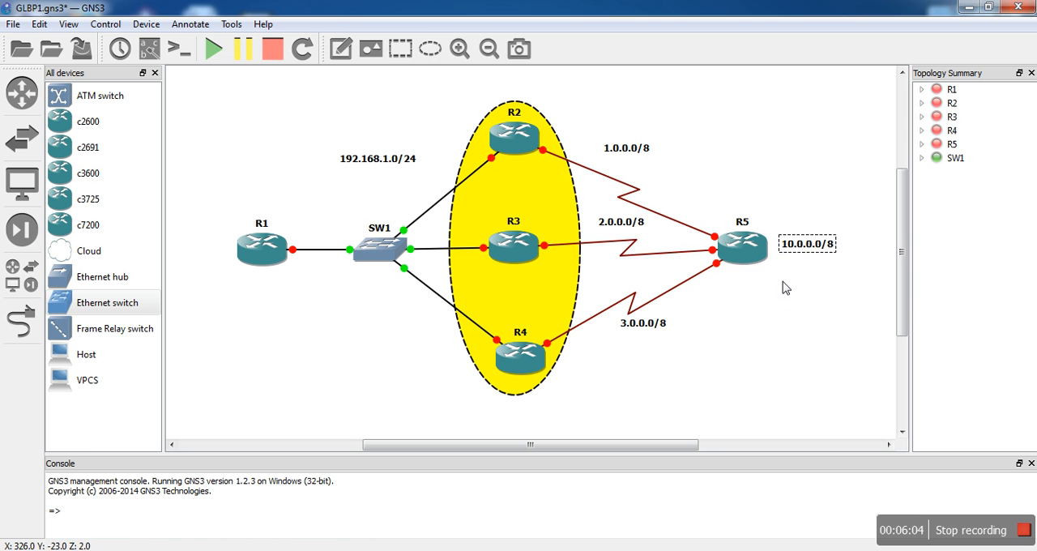
{"action": "left_click", "coordinate": [784, 300]}
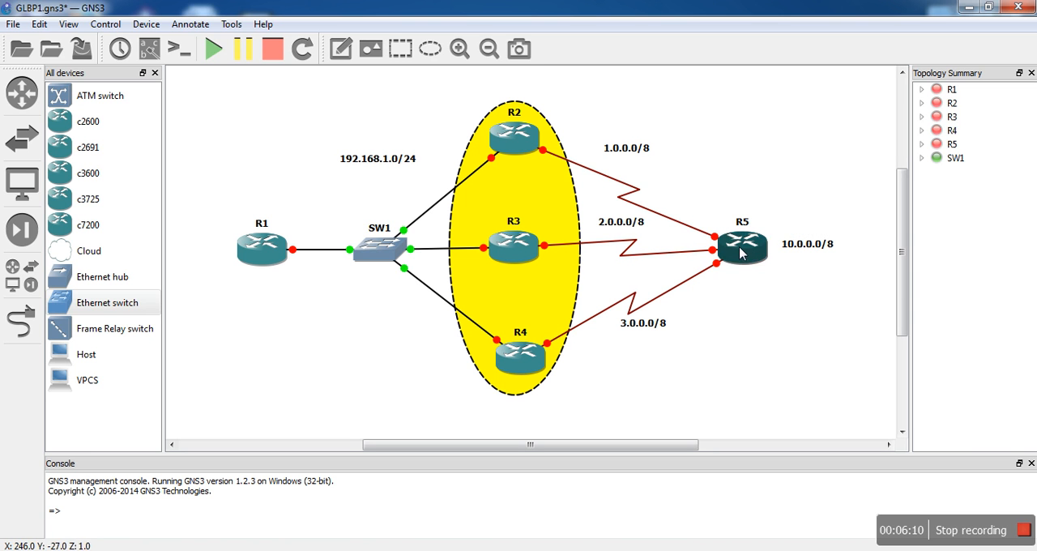
{"action": "left_click_drag", "start_coordinate": [747, 254], "coordinate": [749, 258]}
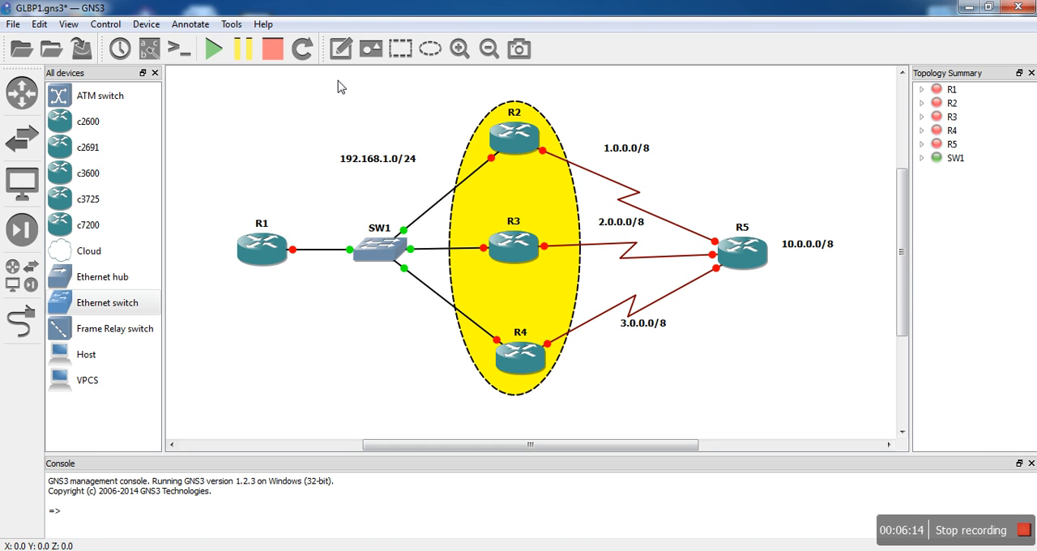
- Add the note "PC" beneath R1 and nudge it to sit centered under the router
{"action": "left_click", "coordinate": [340, 49]}
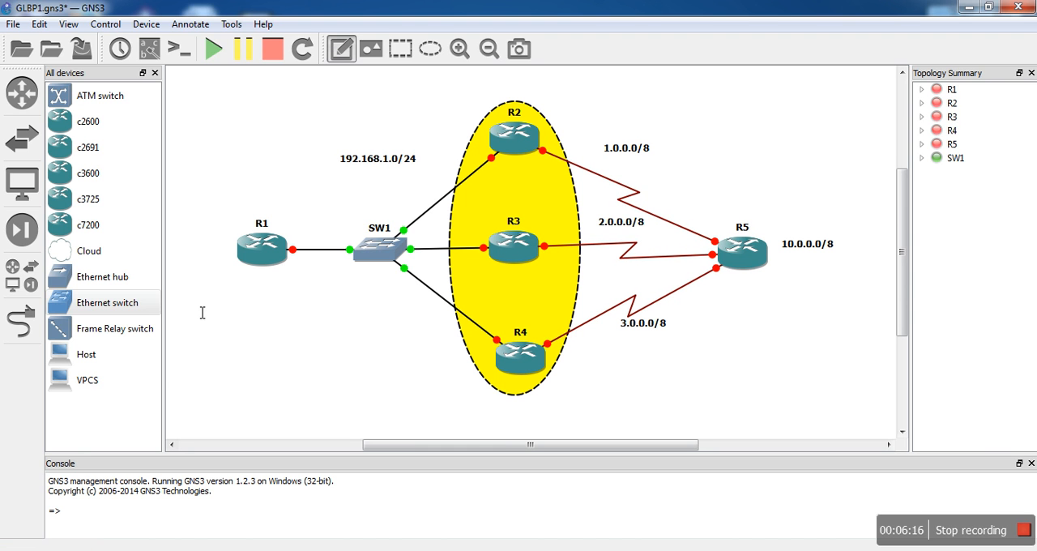
{"action": "left_click", "coordinate": [248, 275]}
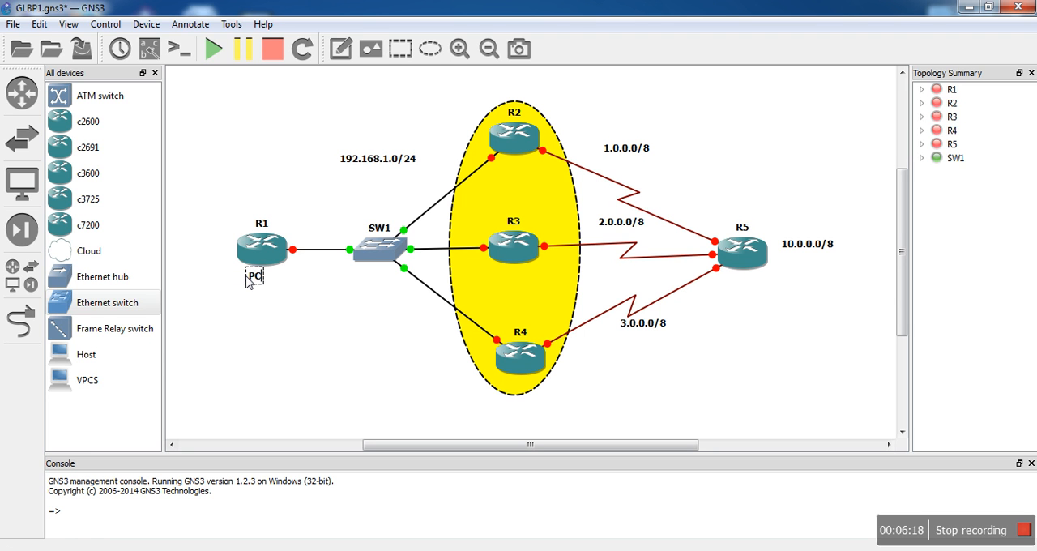
{"action": "type", "text": "PC"}
{"action": "left_click", "coordinate": [308, 347]}
{"action": "left_click_drag", "start_coordinate": [255, 276], "coordinate": [260, 278]}
{"action": "left_click", "coordinate": [282, 316]}
- Add the note "VIP:192.168.1.254" inside the yellow ellipse between R2 and R3 and center it there
{"action": "left_click", "coordinate": [341, 49]}
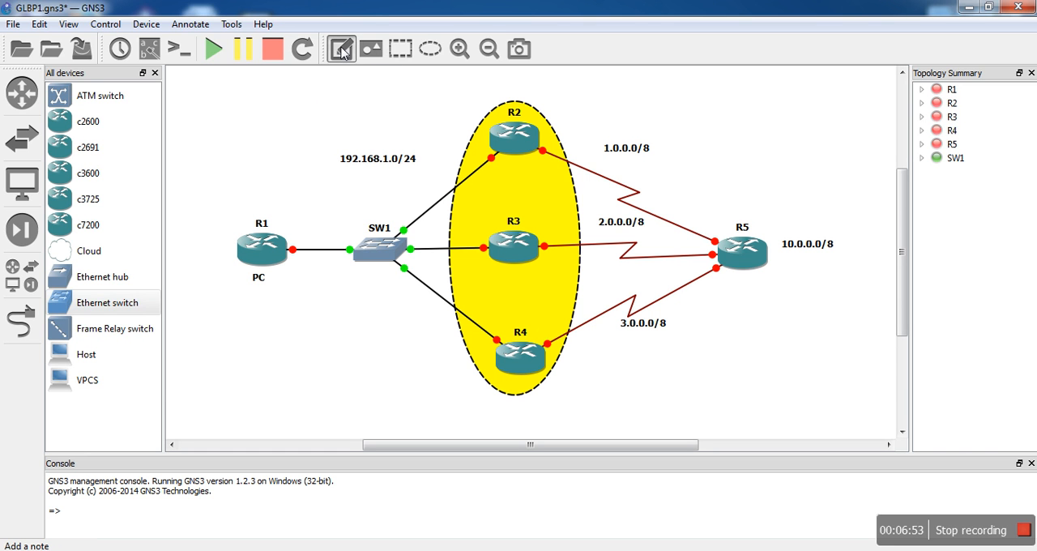
{"action": "left_click", "coordinate": [472, 203]}
{"action": "type", "text": "V"}
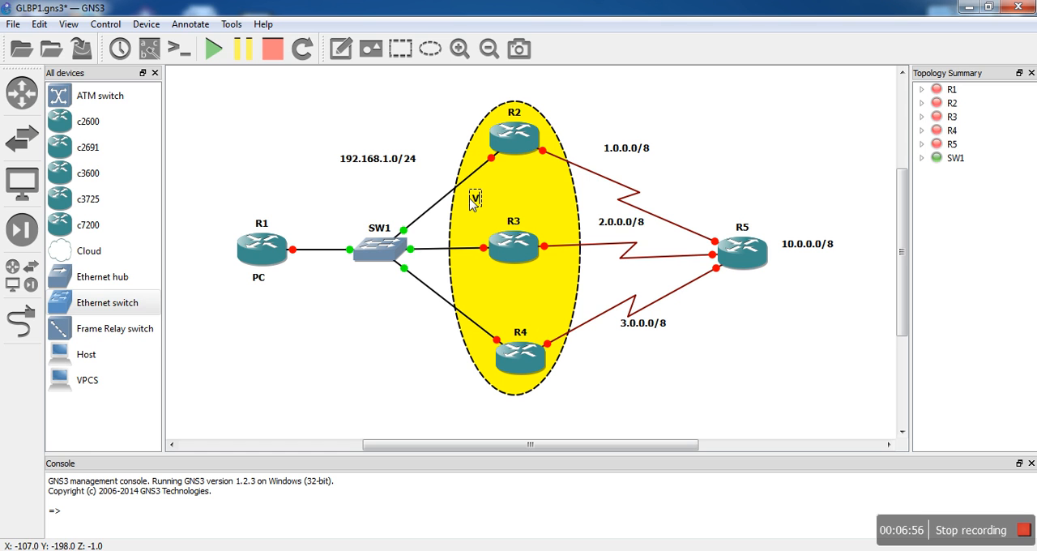
{"action": "type", "text": "iP:"}
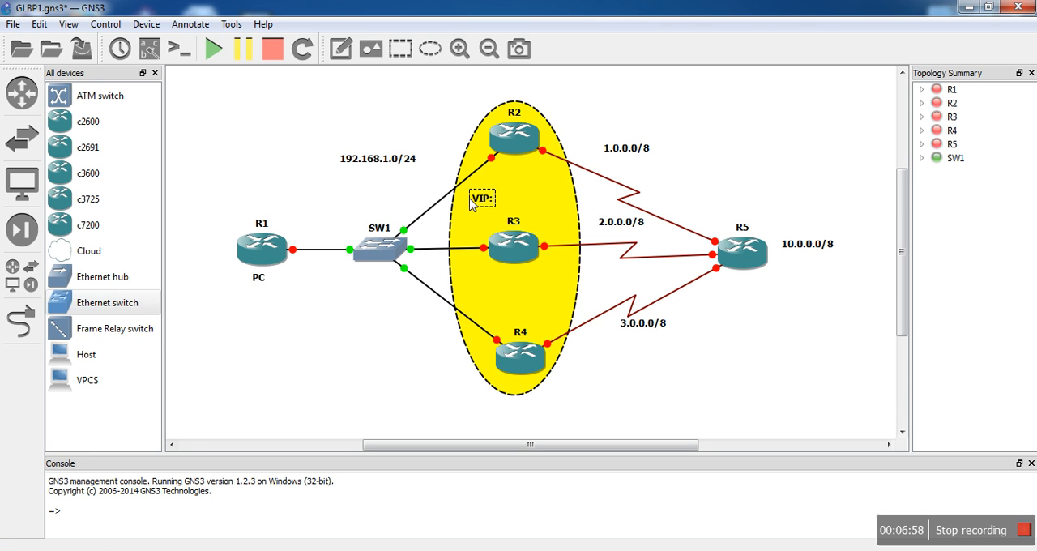
{"action": "type", "text": "192.168.1.254"}
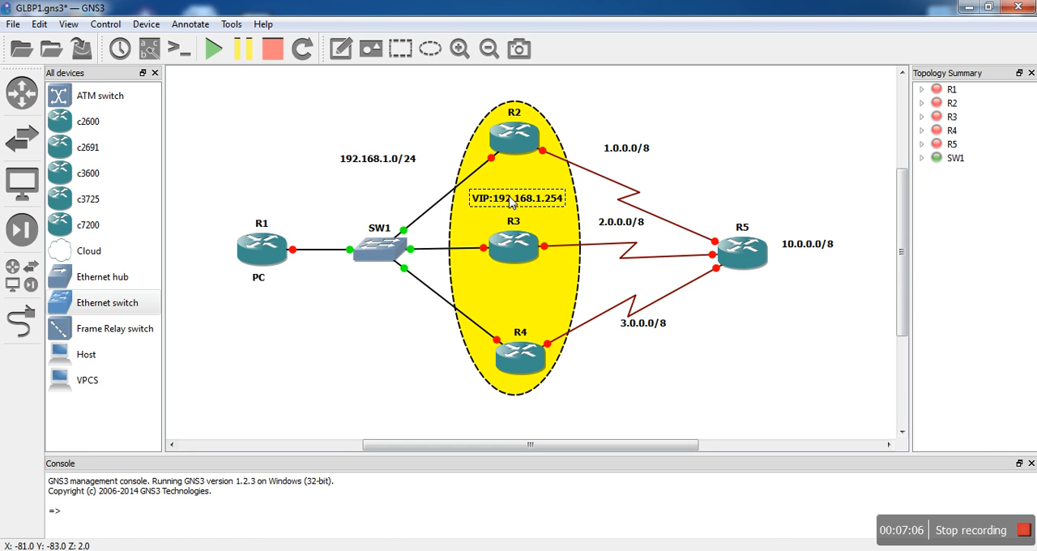
{"action": "left_click_drag", "start_coordinate": [510, 196], "coordinate": [503, 198]}
- Add the note "ISP" beneath R5 and nudge it closer under the router
{"action": "left_click", "coordinate": [338, 58]}
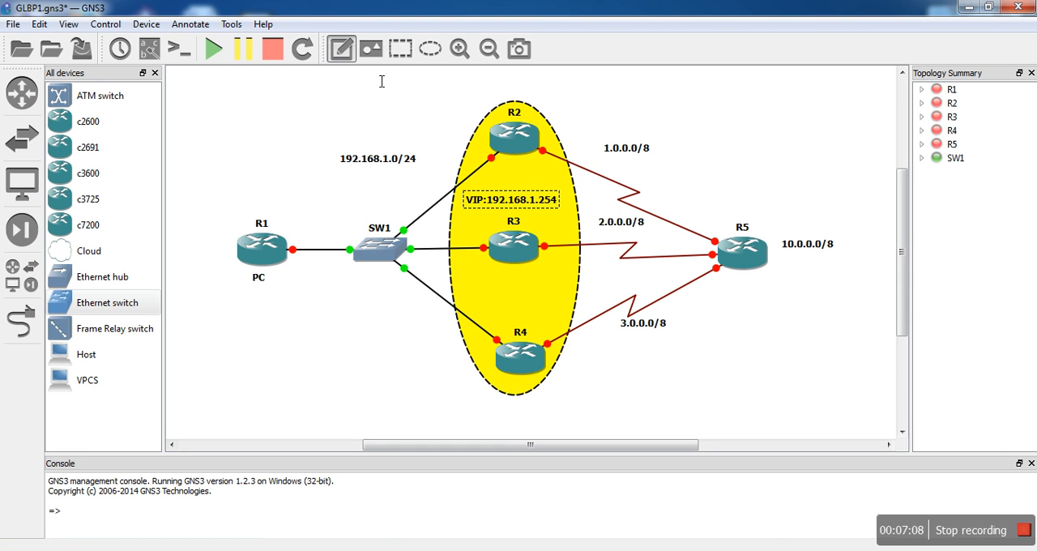
{"action": "left_click", "coordinate": [734, 280]}
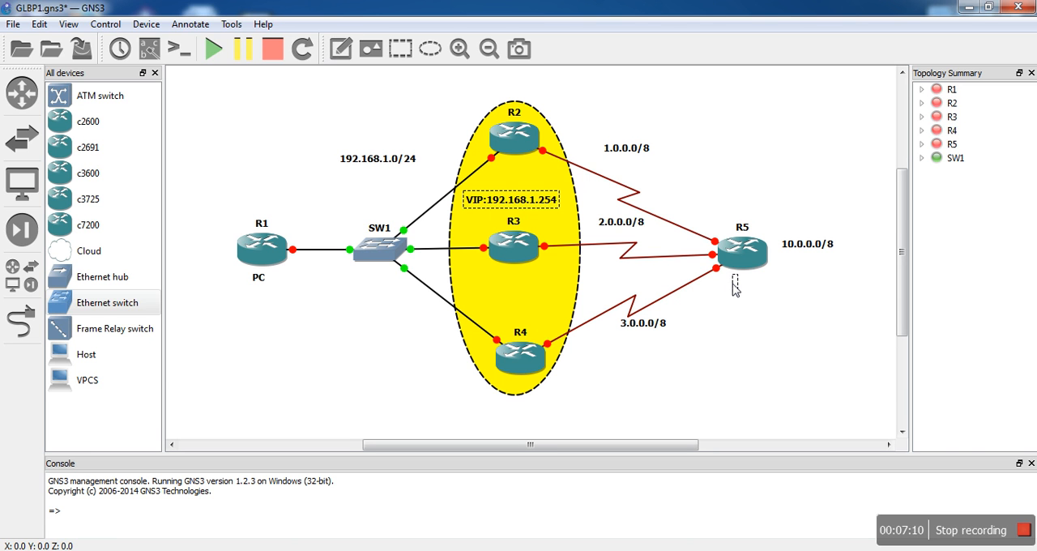
{"action": "type", "text": "ISP"}
{"action": "left_click", "coordinate": [749, 296]}
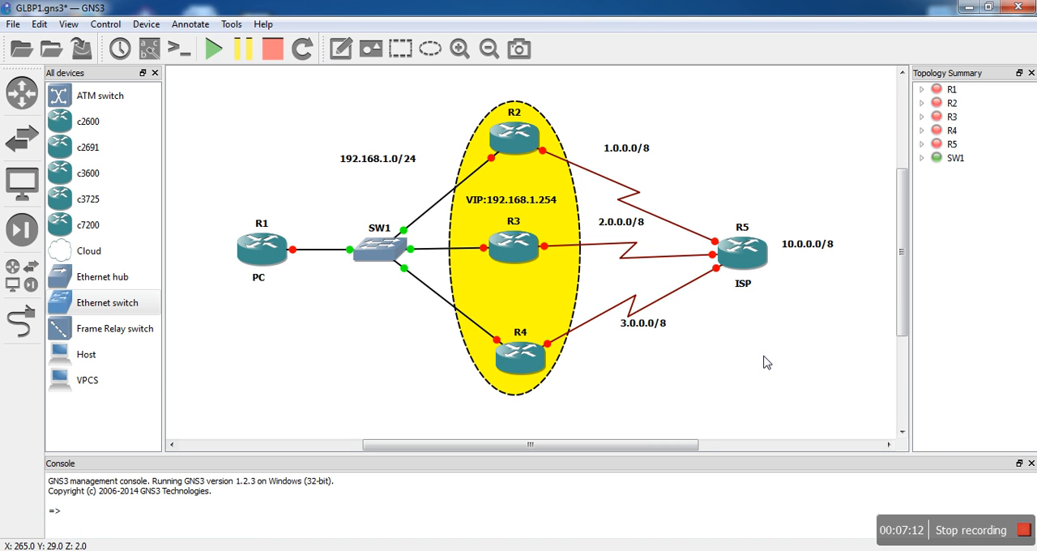
{"action": "left_click_drag", "start_coordinate": [740, 281], "coordinate": [744, 278]}
{"action": "left_click", "coordinate": [749, 334]}
- Draw a rectangle below R1's "PC" note and shrink it to about the size of a label box
{"action": "left_click", "coordinate": [400, 48]}
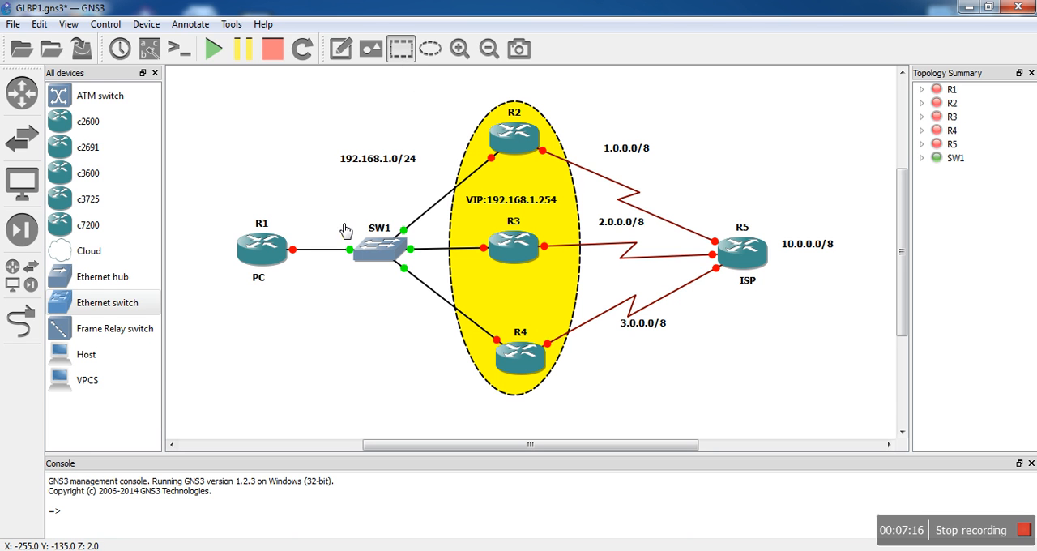
{"action": "left_click", "coordinate": [247, 318]}
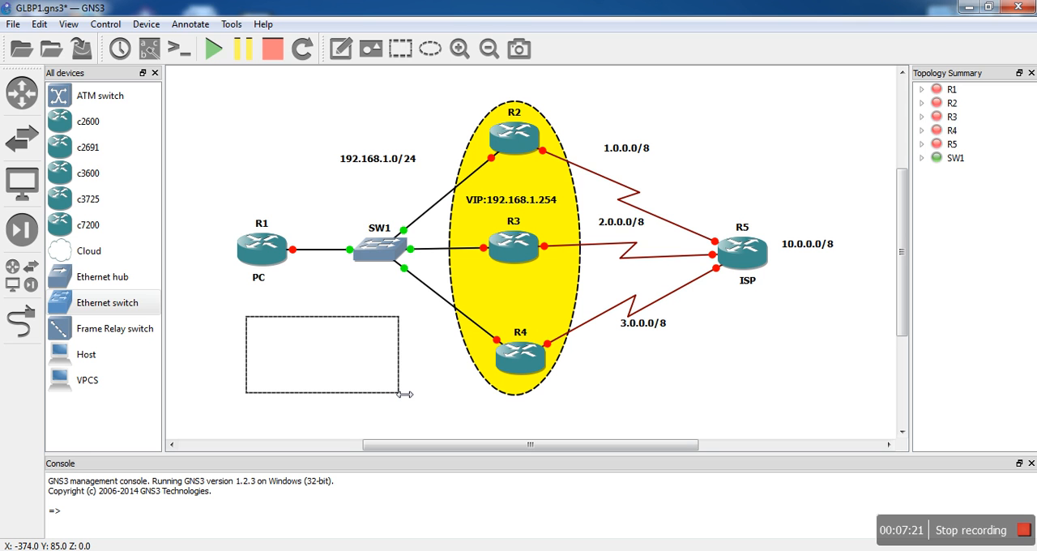
{"action": "left_click_drag", "start_coordinate": [404, 394], "coordinate": [289, 338]}
{"action": "left_click_drag", "start_coordinate": [260, 401], "coordinate": [265, 341]}
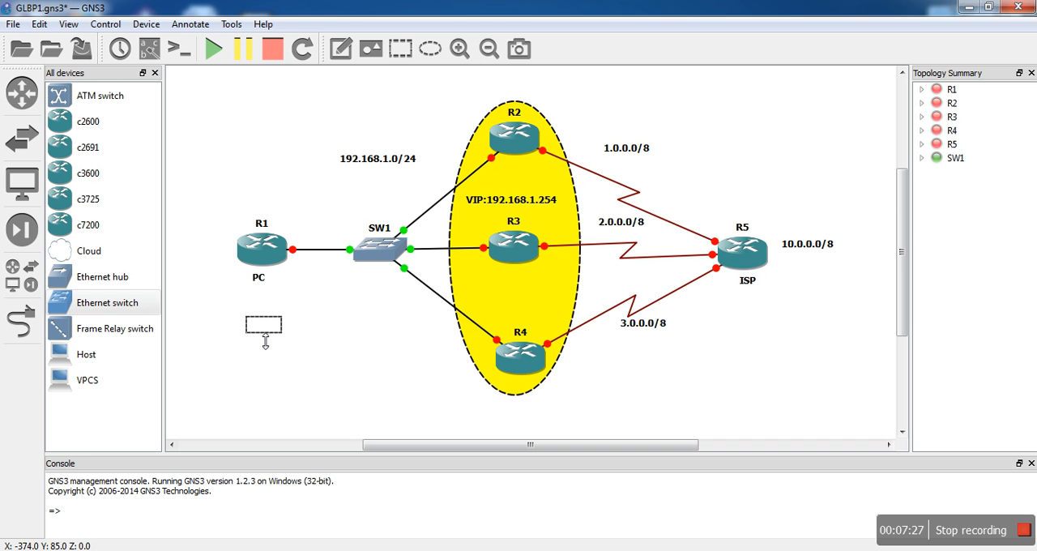
- Fill the small rectangle with orange (255, 85, 0) and place it behind the "PC" note under R1
{"action": "right_click", "coordinate": [275, 329]}
{"action": "left_click", "coordinate": [329, 356]}
{"action": "left_click", "coordinate": [542, 227]}
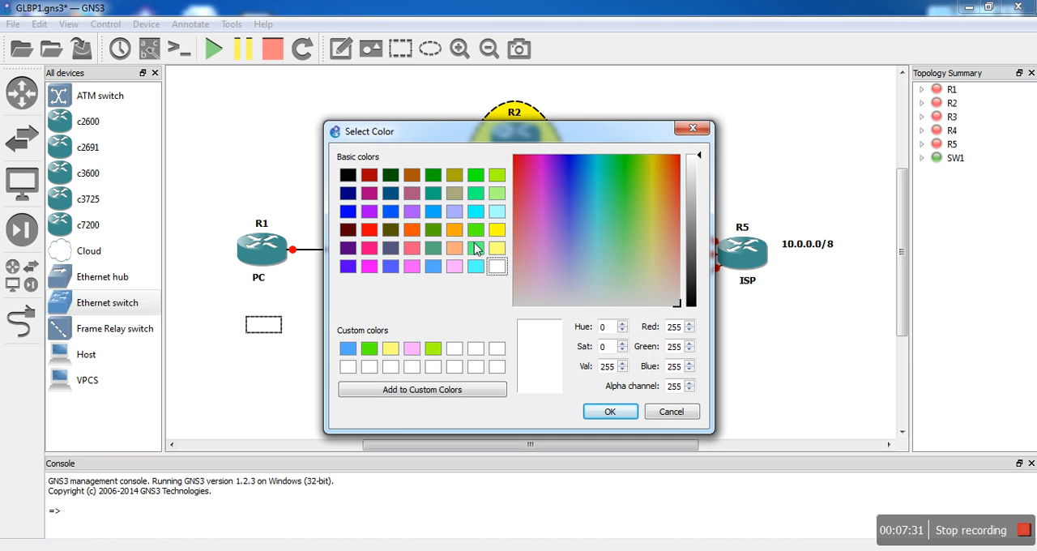
{"action": "left_click", "coordinate": [413, 231]}
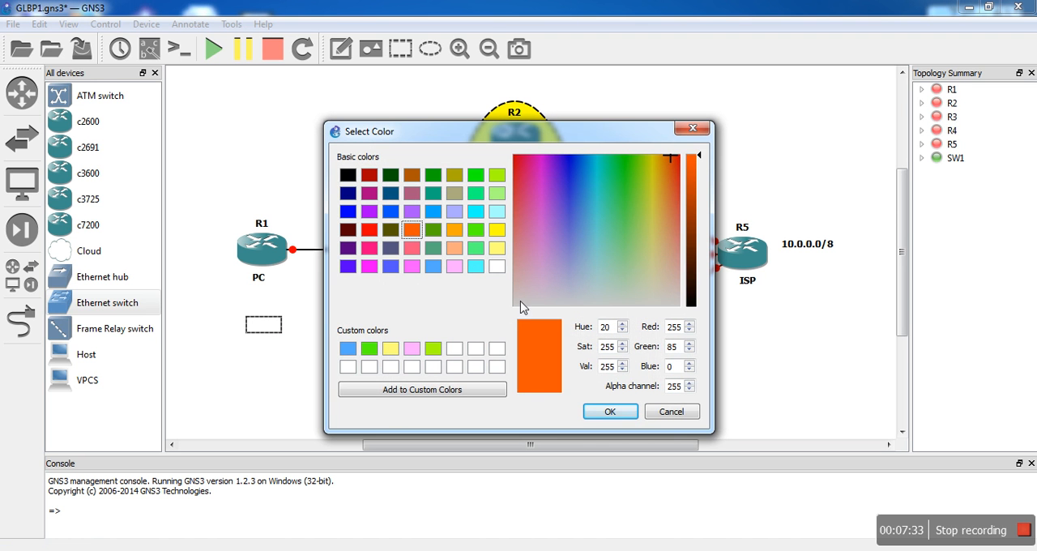
{"action": "left_click", "coordinate": [609, 411]}
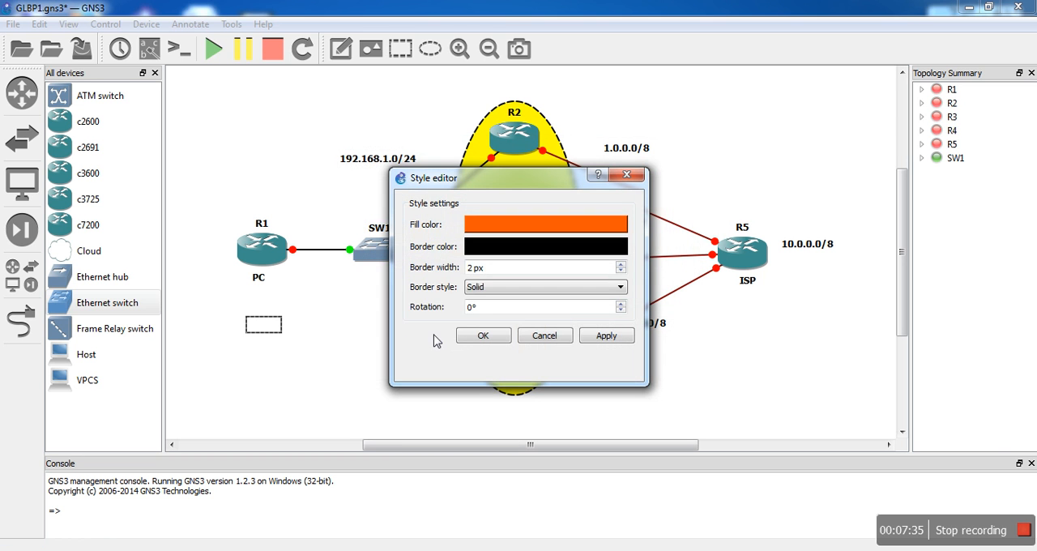
{"action": "left_click", "coordinate": [478, 336]}
{"action": "left_click_drag", "start_coordinate": [277, 330], "coordinate": [270, 285]}
{"action": "left_click", "coordinate": [334, 329]}
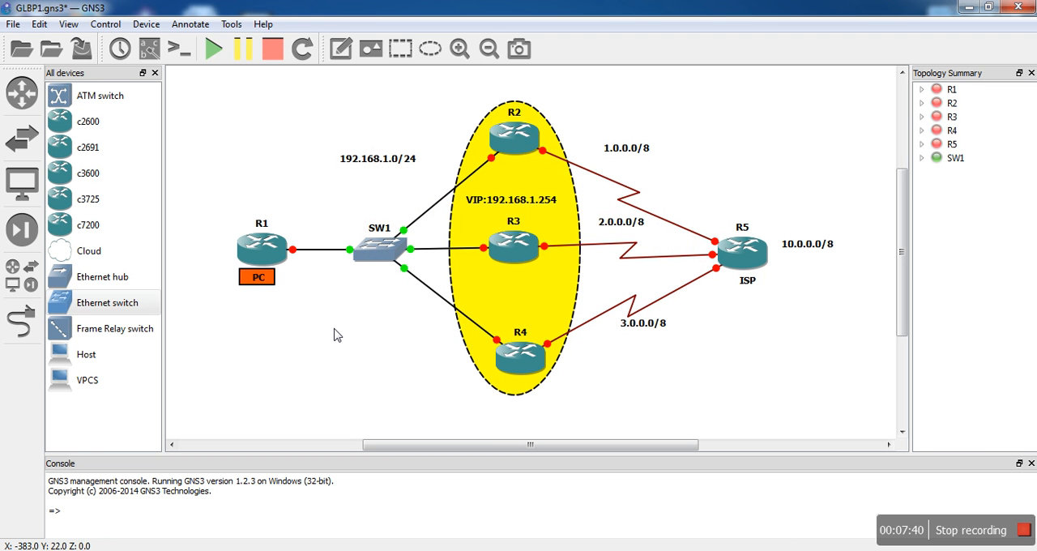
- Duplicate the orange rectangle and place the copy behind the "ISP" note under R5
{"action": "left_click", "coordinate": [274, 285]}
{"action": "right_click", "coordinate": [277, 282]}
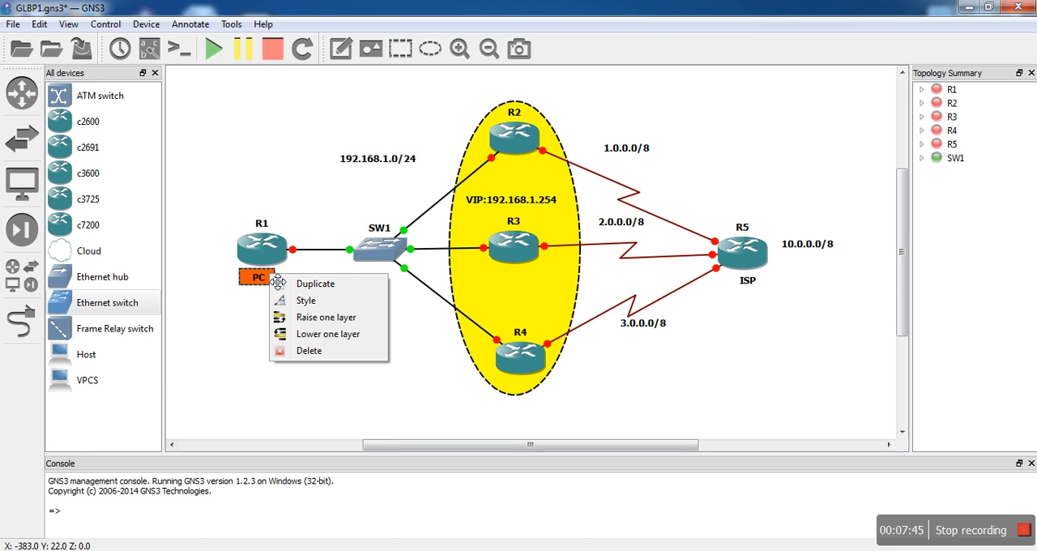
{"action": "left_click", "coordinate": [305, 283]}
{"action": "left_click", "coordinate": [274, 296]}
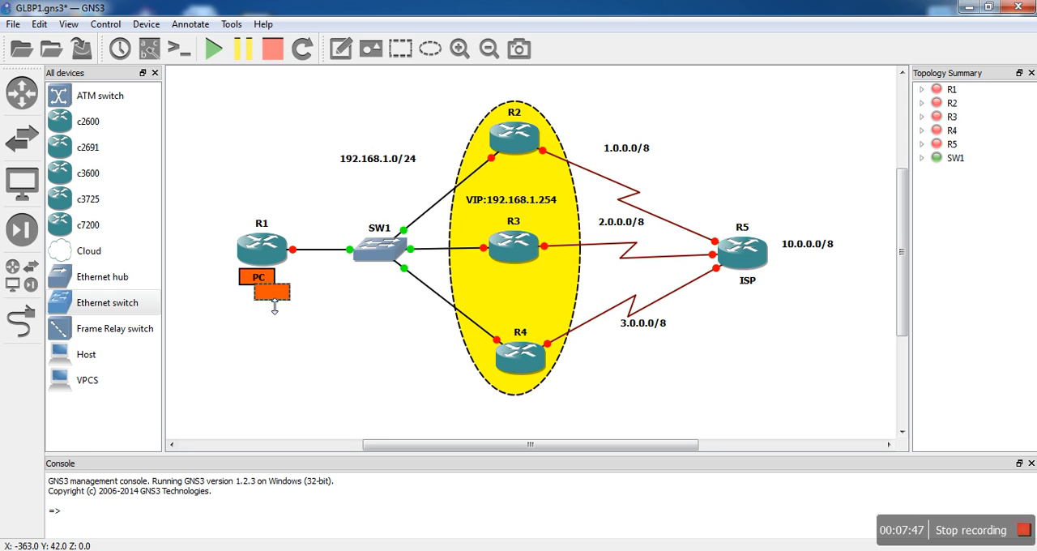
{"action": "left_click_drag", "start_coordinate": [282, 299], "coordinate": [753, 283]}
{"action": "left_click", "coordinate": [763, 321]}
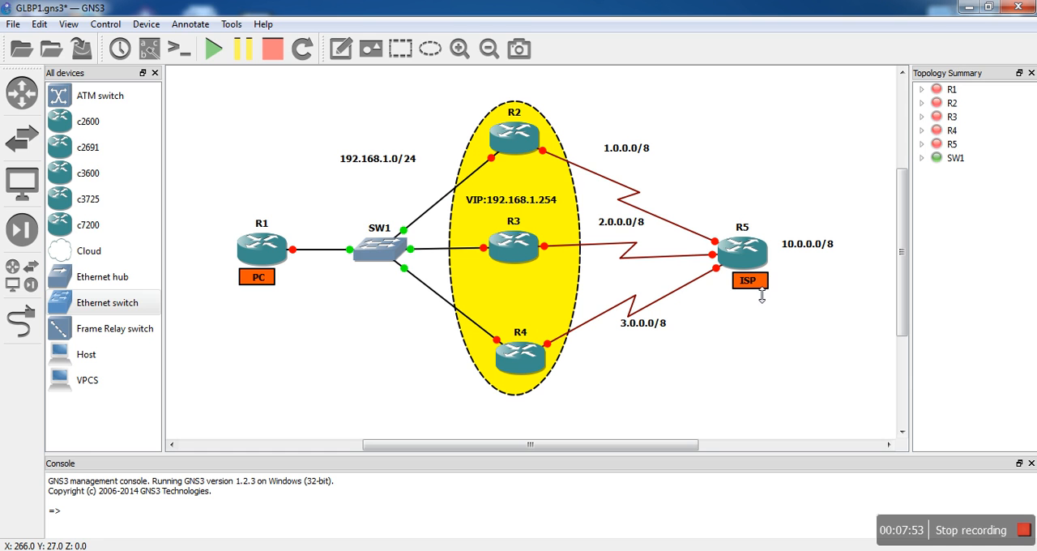
{"action": "left_click", "coordinate": [768, 284]}
{"action": "left_click", "coordinate": [784, 349]}
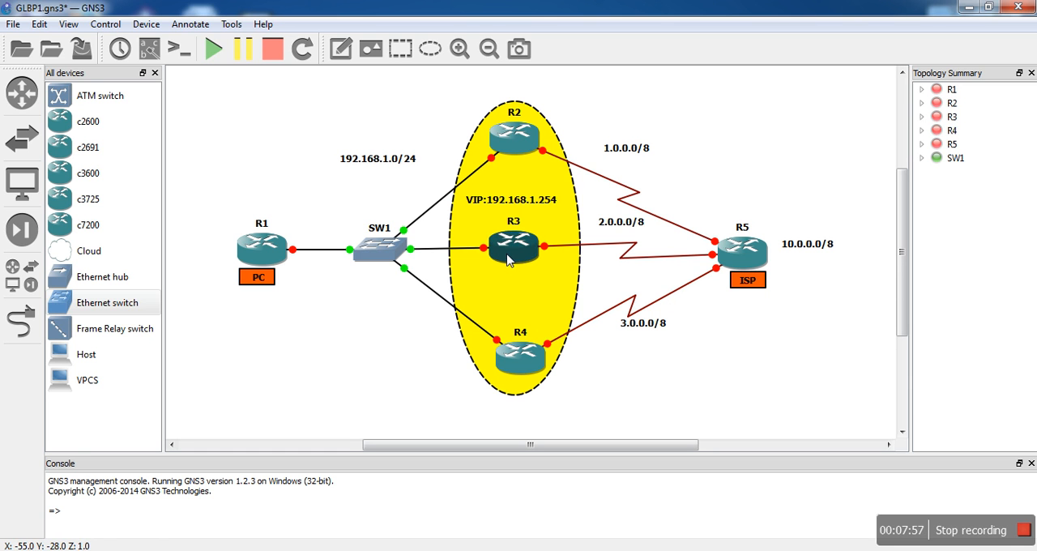
- Start all devices in the topology and show the interface labels on the links
{"action": "left_click", "coordinate": [208, 50]}
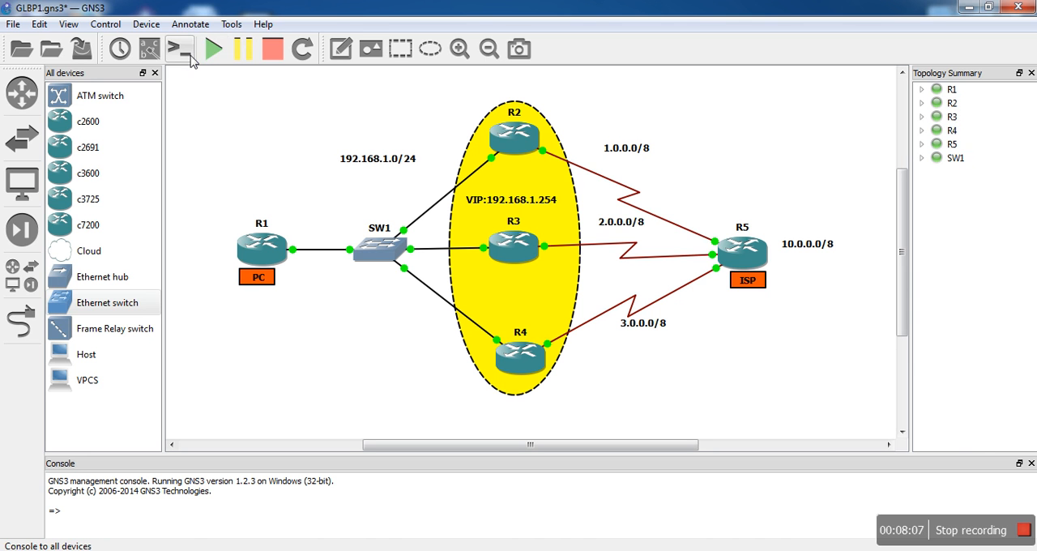
{"action": "left_click", "coordinate": [156, 50]}
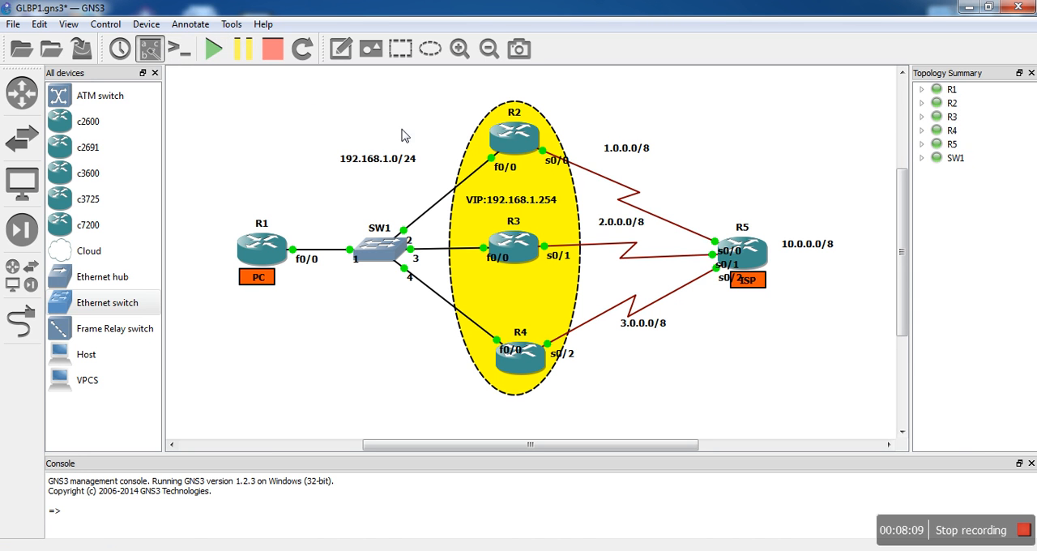
- Nudge the "VIP:192.168.1.254" note and the orange "ISP" label slightly down, away from the neighbouring labels
{"action": "left_click_drag", "start_coordinate": [507, 202], "coordinate": [506, 206]}
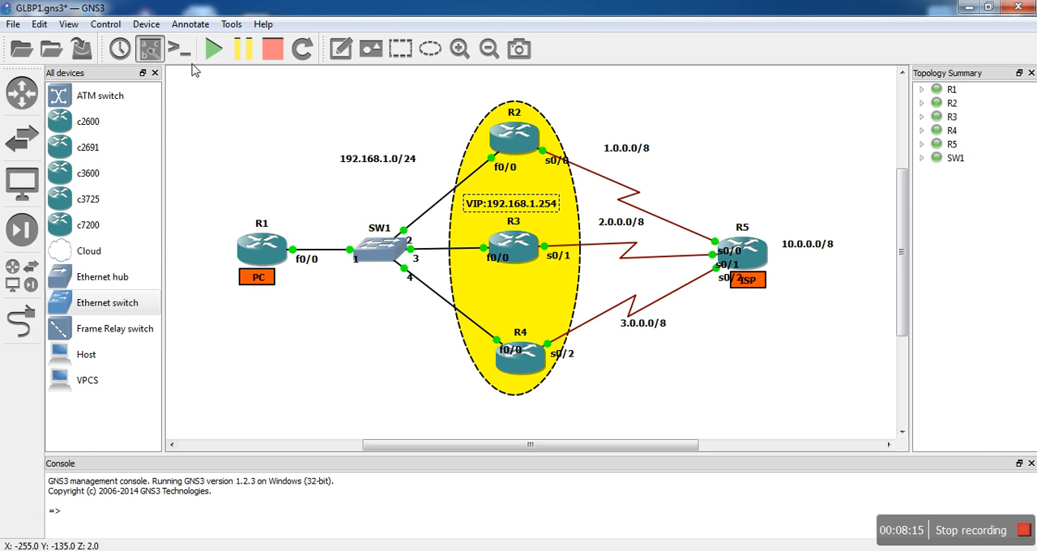
{"action": "left_click_drag", "start_coordinate": [753, 280], "coordinate": [751, 283]}
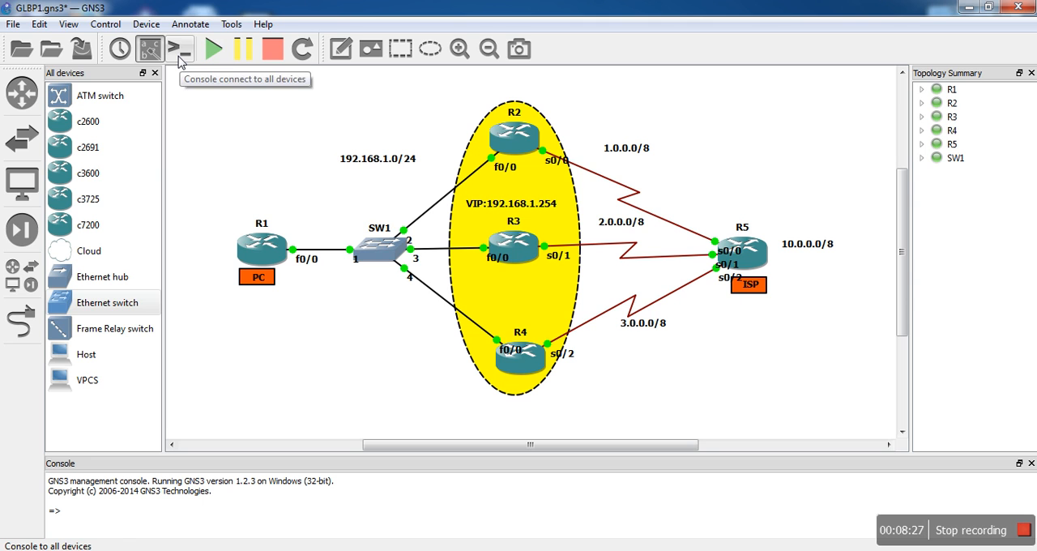
- Open consoles to all devices, minimize those of R1, R3, R4 and R5, and reposition R2's console
{"action": "left_click", "coordinate": [179, 63]}
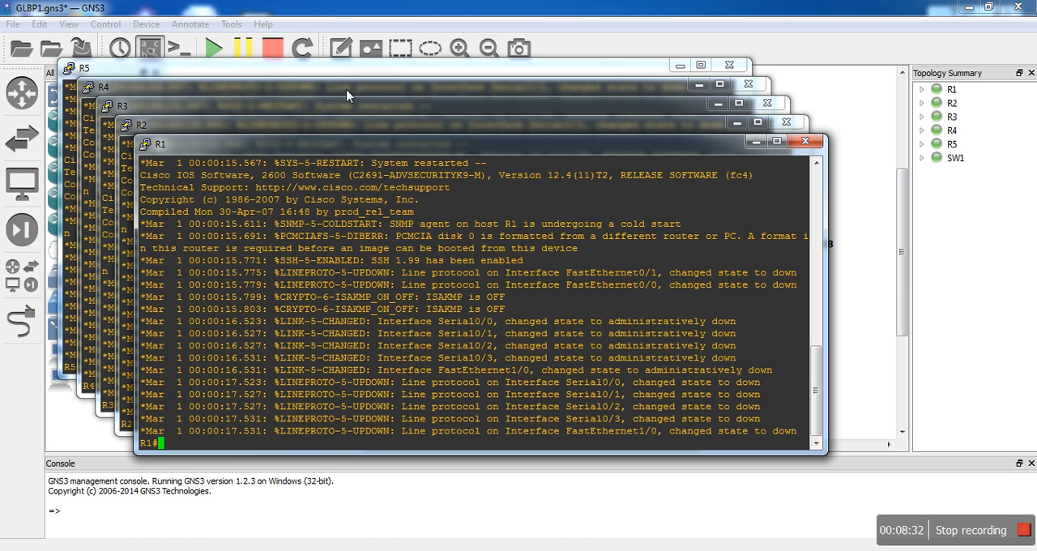
{"action": "left_click", "coordinate": [755, 144]}
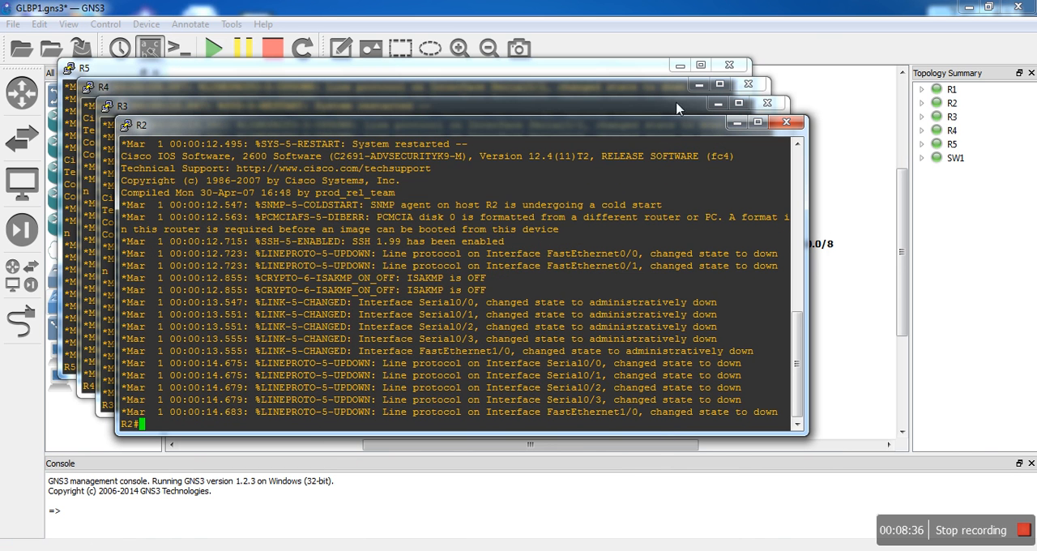
{"action": "left_click", "coordinate": [717, 104]}
{"action": "left_click", "coordinate": [699, 85]}
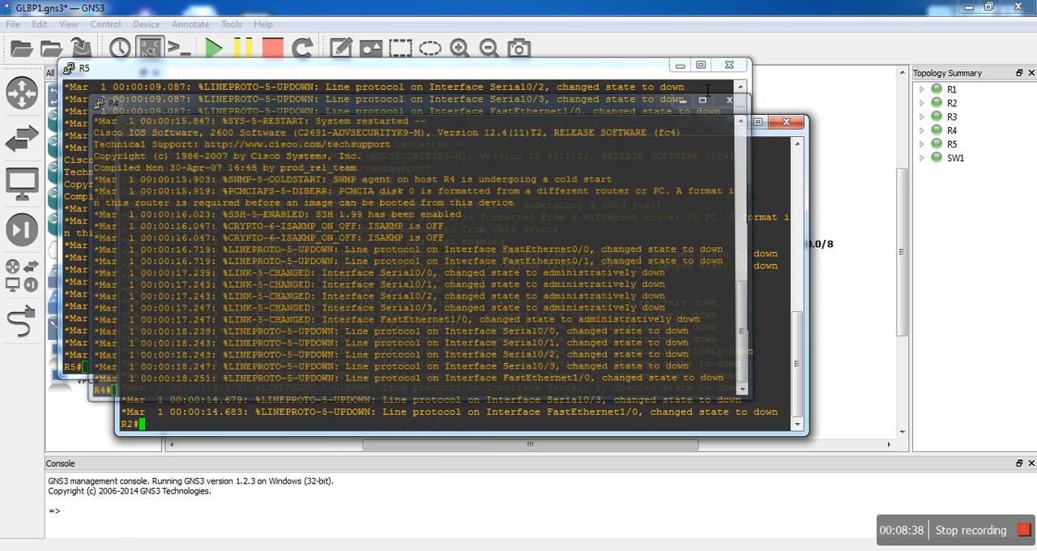
{"action": "left_click", "coordinate": [679, 65]}
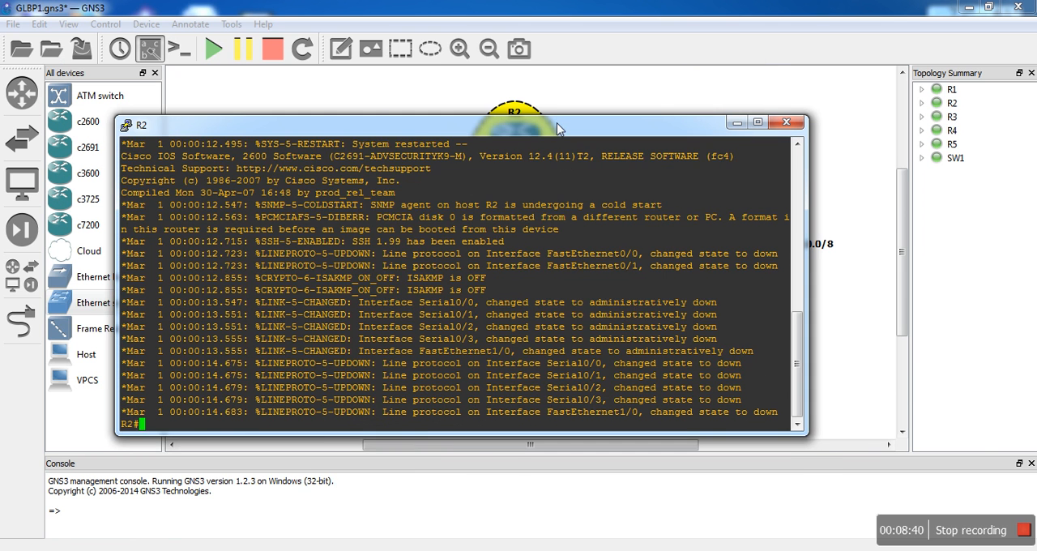
{"action": "left_click_drag", "start_coordinate": [557, 128], "coordinate": [573, 231]}
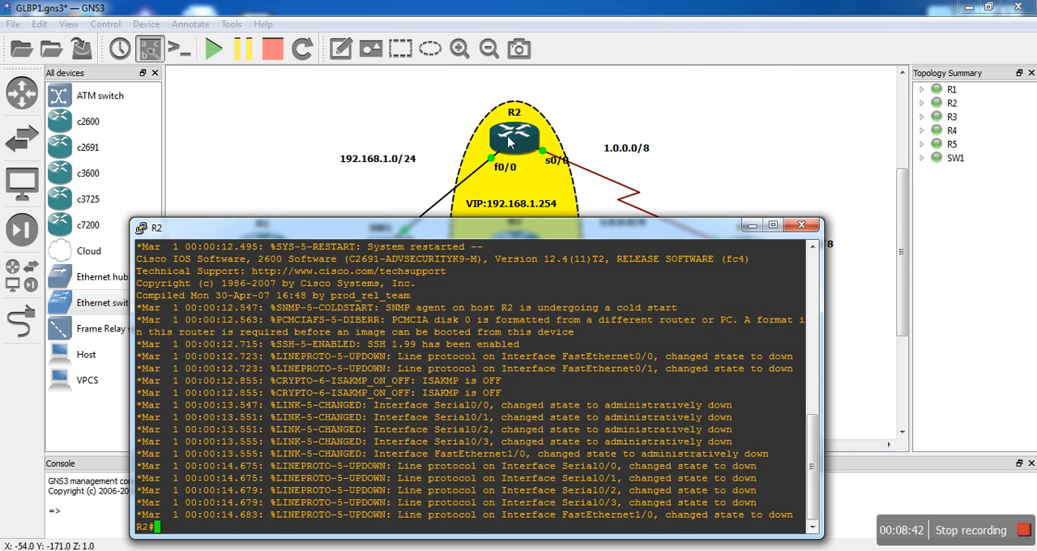
{"action": "left_click_drag", "start_coordinate": [557, 226], "coordinate": [666, 72]}
- Enter global configuration mode on R2 with "conf t" and open interface fa0/0 for configuration
{"action": "type", "text": "onf t"}
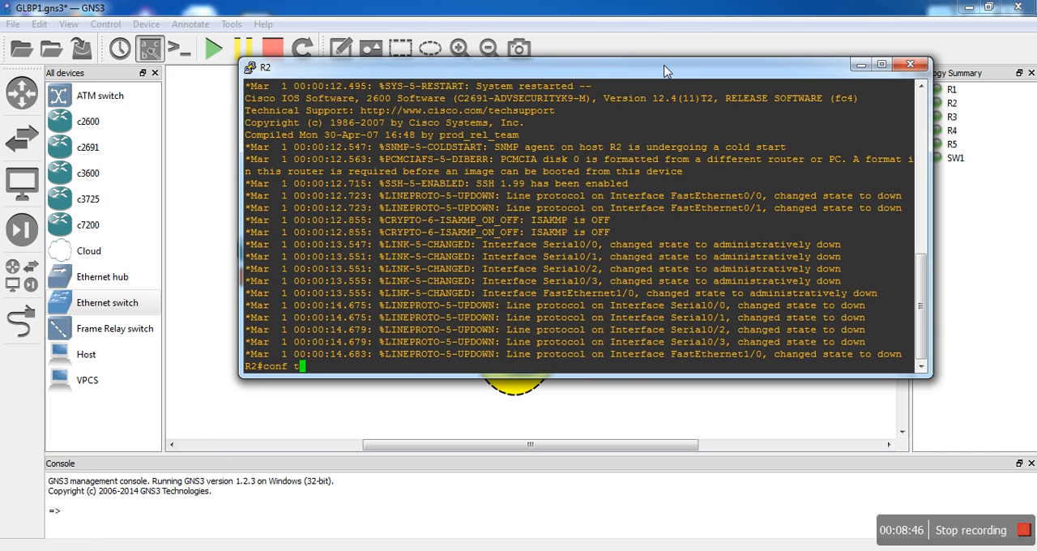
{"action": "key", "text": "Return"}
{"action": "key", "text": "Return"}
{"action": "key", "text": "Return"}
{"action": "type", "text": "int"}
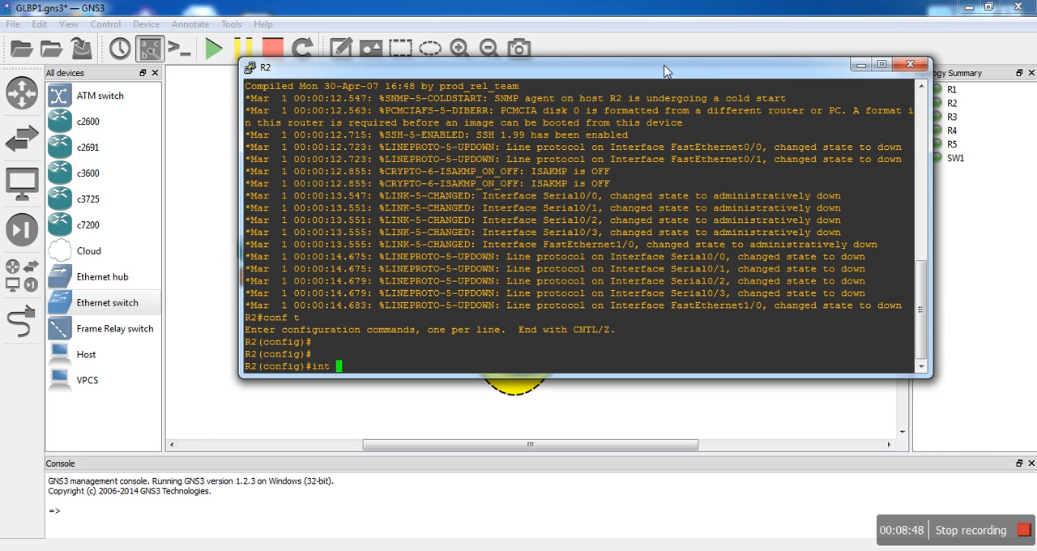
{"action": "key", "text": "BackSpace"}
{"action": "key", "text": "BackSpace"}
{"action": "key", "text": "BackSpace"}
{"action": "left_click_drag", "start_coordinate": [664, 71], "coordinate": [665, 94]}
{"action": "type", "text": "int fa0/"}
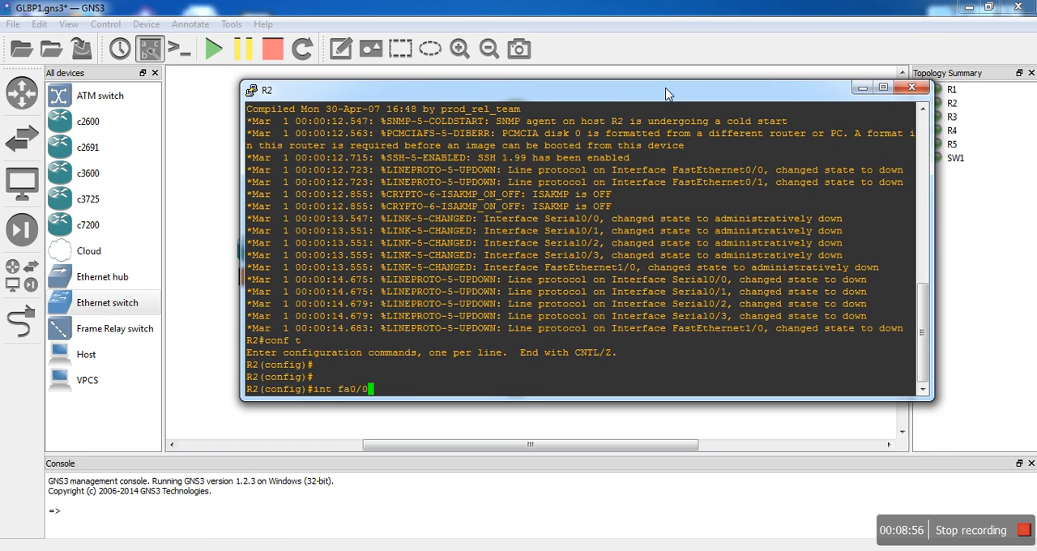
{"action": "type", "text": "0"}
{"action": "key", "text": "Return"}
- Assign IP address 192.168.1.1 255.255.255.0 to R2's fa0/0 and enable the interface with "no shutdown"
{"action": "type", "text": "ip add 192.168.1.1 255.255.255.0"}
{"action": "key", "text": "Return"}
{"action": "type", "text": "no sh"}
{"action": "key", "text": "Tab"}
{"action": "key", "text": "Return"}
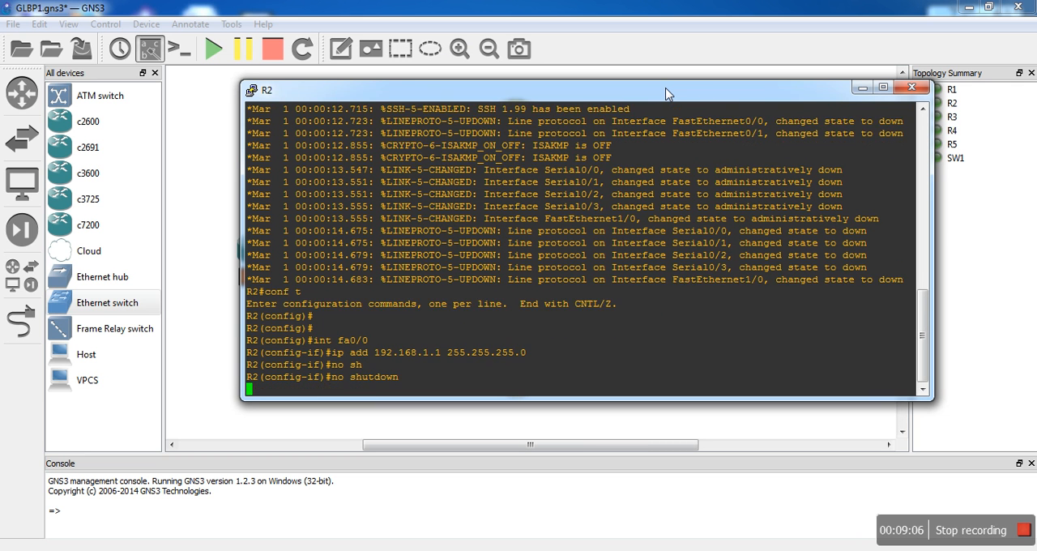
{"action": "key", "text": "Return"}
{"action": "key", "text": "Return"}
- Configure R2's interface se0/0 with IP address 1.0.0.1 255.0.0.0 and enable it with "no shutdown"
{"action": "type", "text": "int se"}
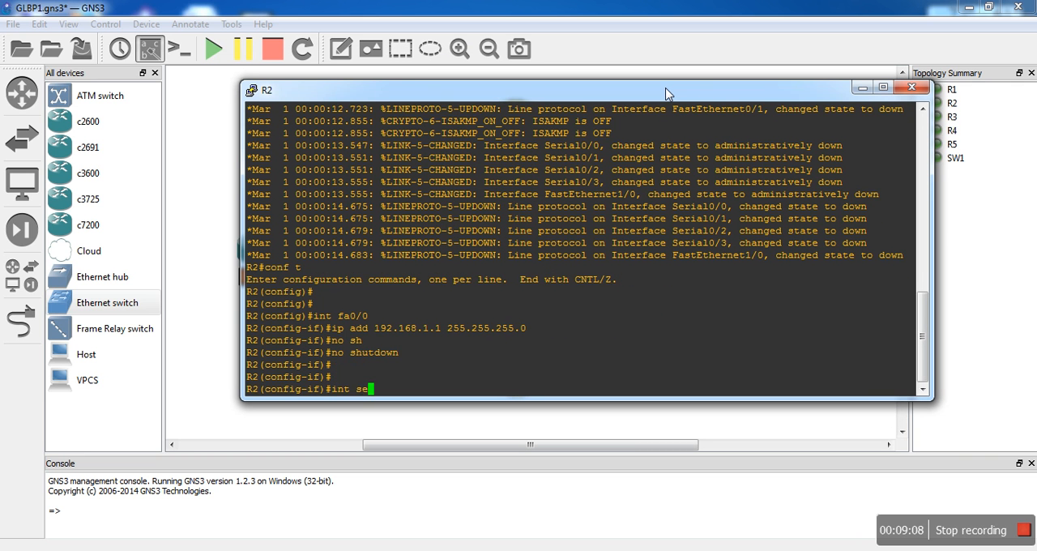
{"action": "type", "text": "0/0"}
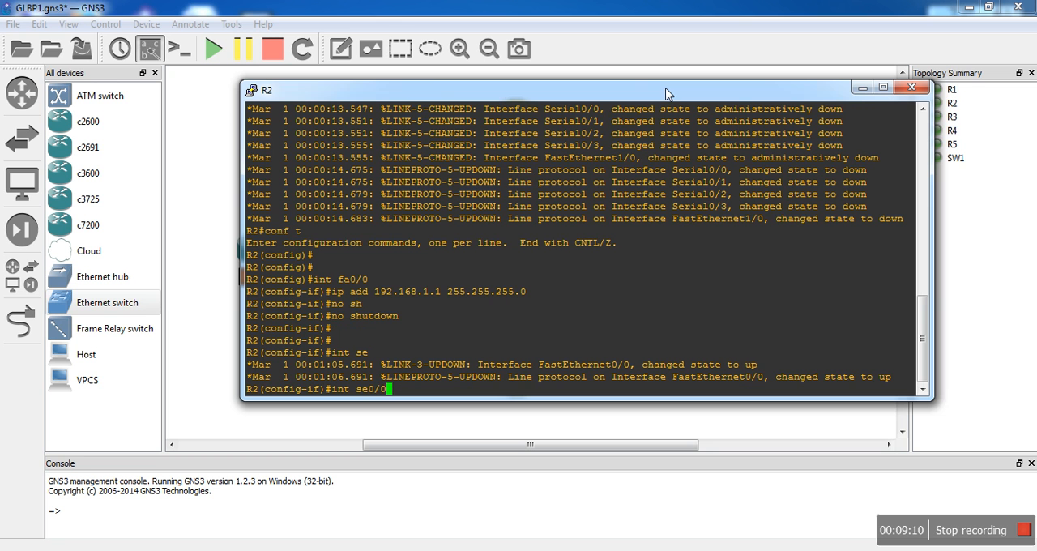
{"action": "mouse_move", "coordinate": [660, 99]}
{"action": "left_mouse_down"}
{"action": "mouse_move", "coordinate": [633, 240]}
{"action": "mouse_move", "coordinate": [656, 105]}
{"action": "left_mouse_up"}
{"action": "key", "text": "Return"}
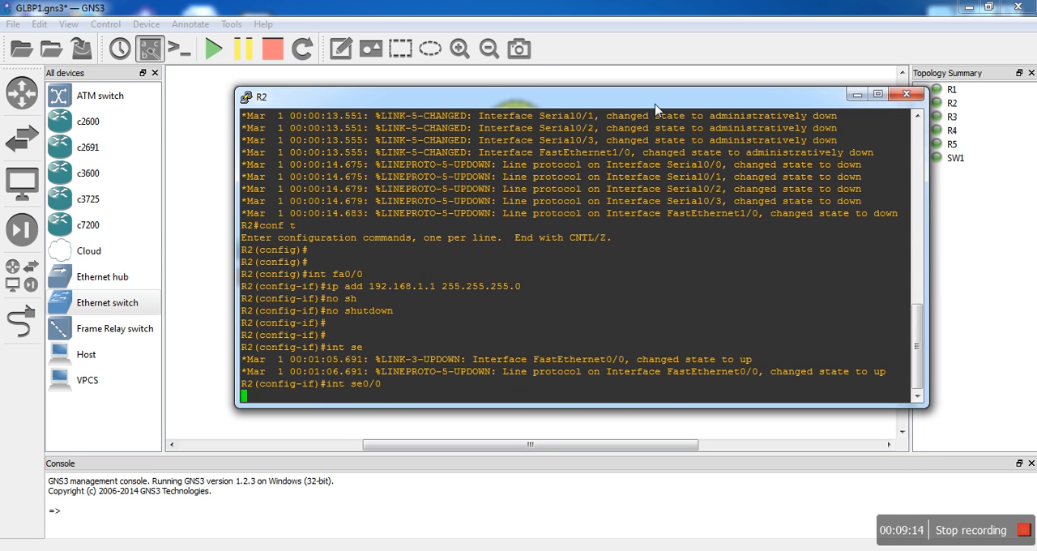
{"action": "type", "text": "ip add 1.0.0"}
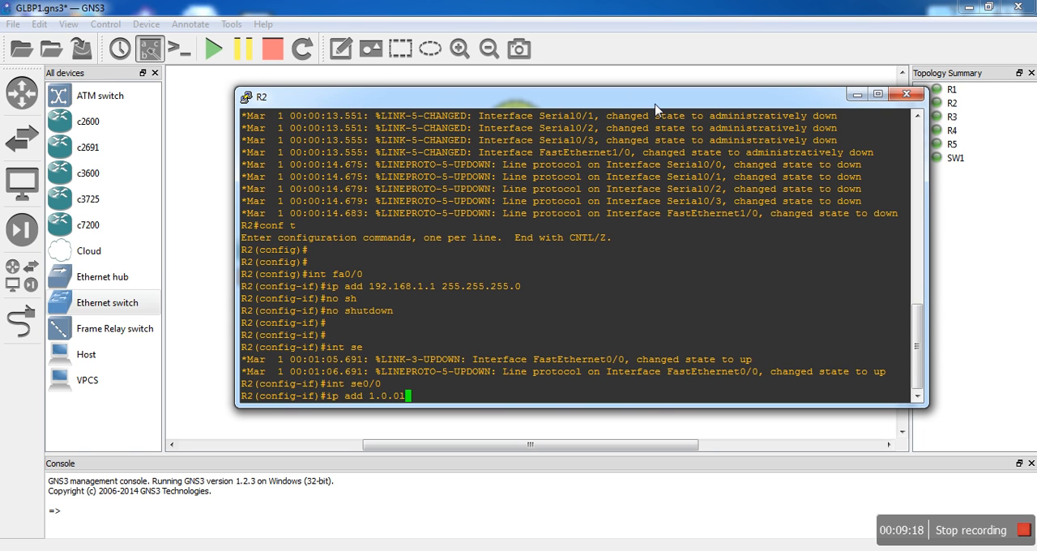
{"action": "type", "text": ".1 255.0.0.0"}
{"action": "key", "text": "Return"}
{"action": "type", "text": "no sh"}
{"action": "key", "text": "Tab"}
{"action": "key", "text": "Return"}
{"action": "key", "text": "Return"}
{"action": "key", "text": "Return"}
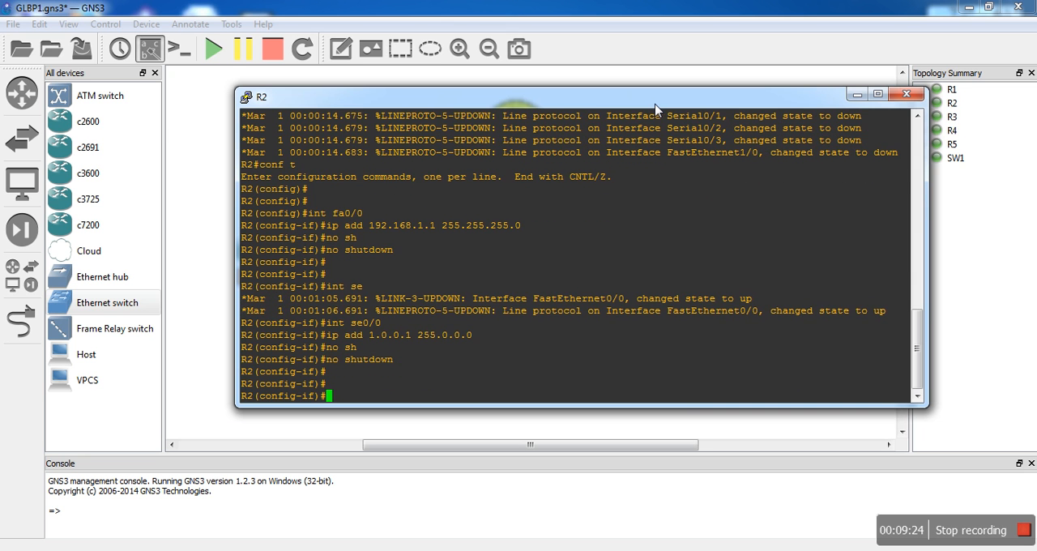
{"action": "mouse_move", "coordinate": [656, 107]}
{"action": "left_mouse_down"}
{"action": "mouse_move", "coordinate": [641, 239]}
{"action": "mouse_move", "coordinate": [653, 250]}
{"action": "mouse_move", "coordinate": [658, 124]}
{"action": "left_mouse_up"}
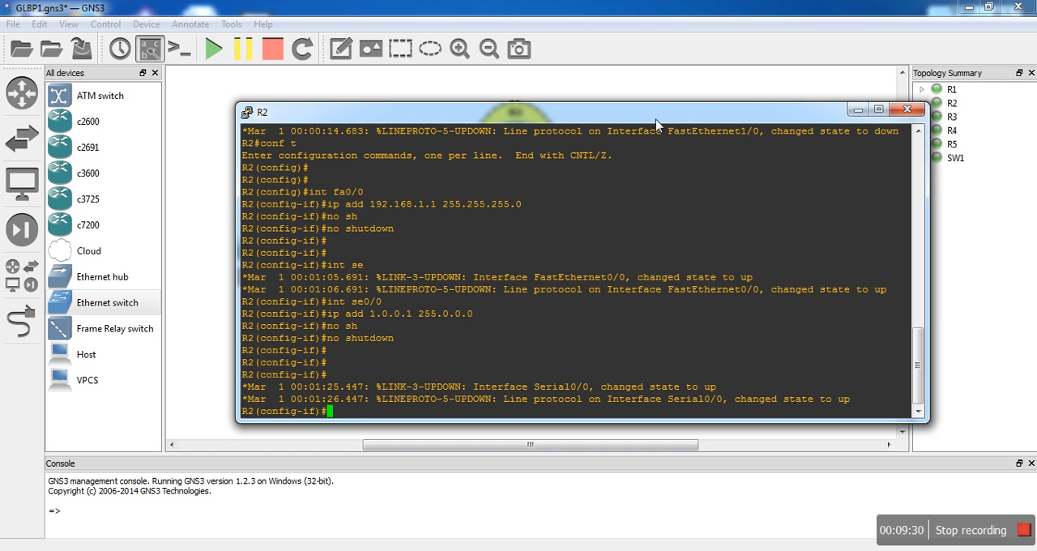
- Leave interface configuration on R2 and start OSPF process 1 with "router os 1"
{"action": "type", "text": "exit"}
{"action": "key", "text": "Return"}
{"action": "type", "text": "router "}
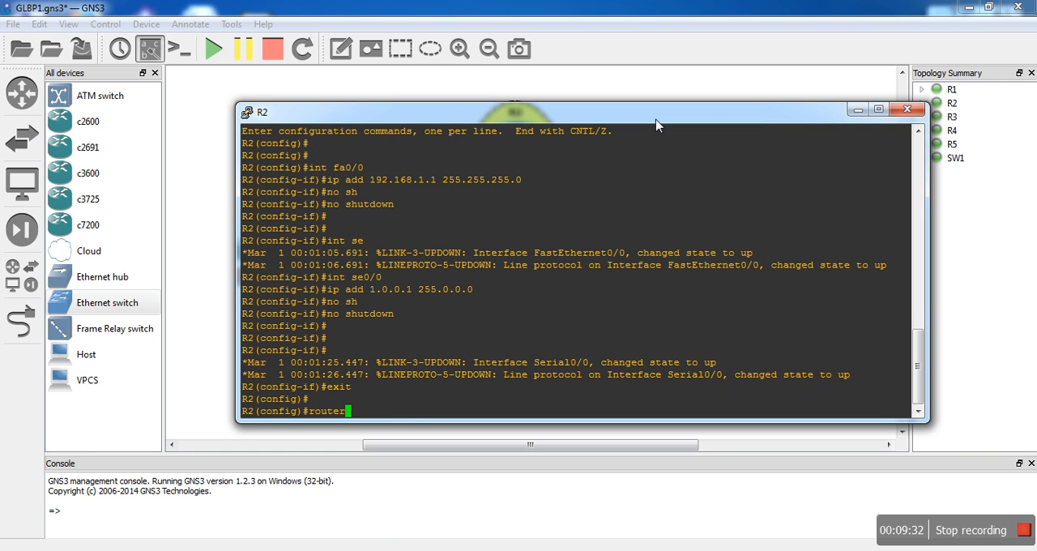
{"action": "type", "text": "os 1"}
{"action": "key", "text": "Return"}
- Advertise all of R2's networks in OSPF with "network 0.0.0.0 255.255.255.255 area 0"
{"action": "type", "text": "network "}
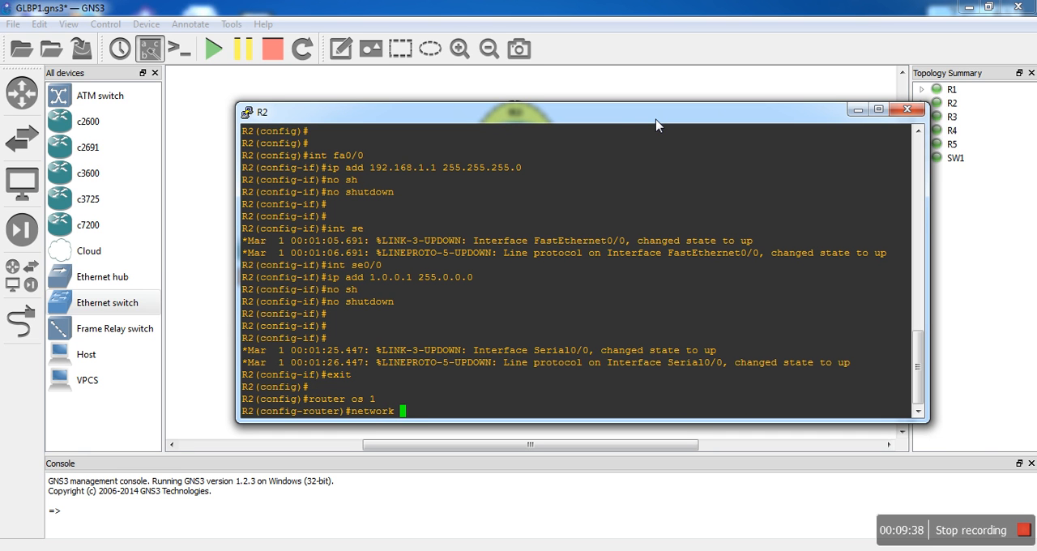
{"action": "type", "text": "0.0.0.0 255.255"}
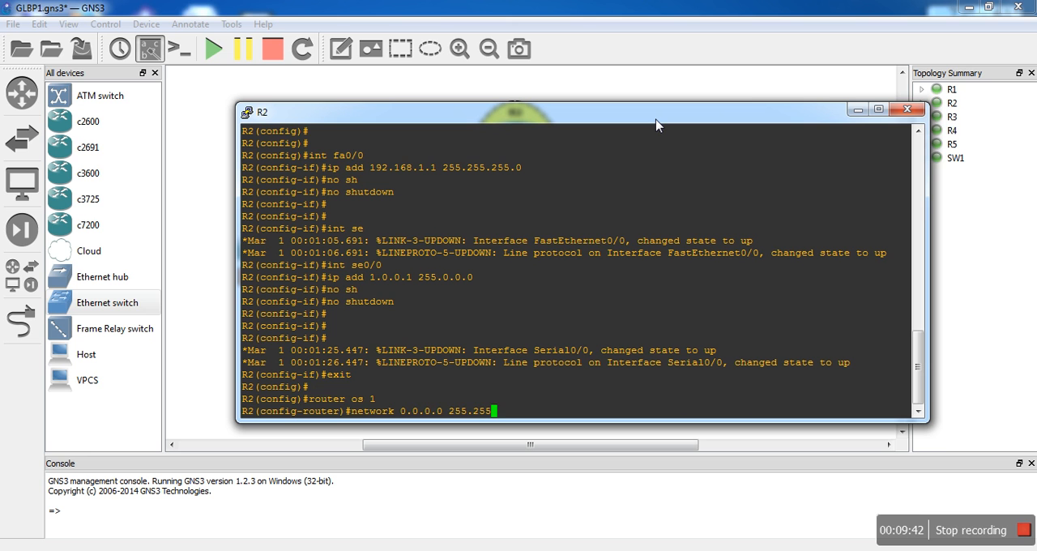
{"action": "type", "text": ".255.255"}
{"action": "key", "text": "Return"}
{"action": "key", "text": "Up"}
{"action": "type", "text": "a"}
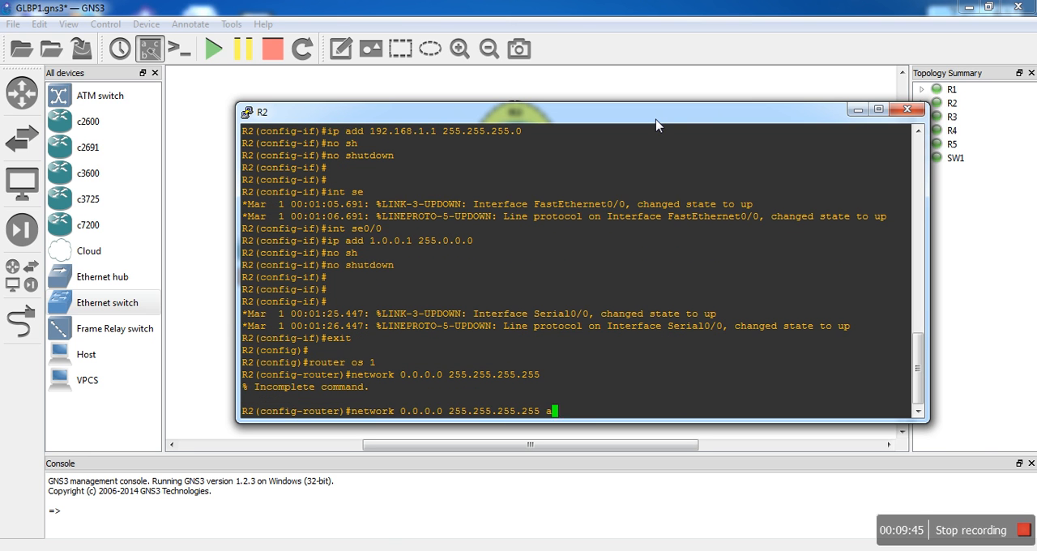
{"action": "type", "text": "reo"}
{"action": "key", "text": "BackSpace"}
{"action": "key", "text": "BackSpace"}
{"action": "type", "text": "a 0"}
{"action": "key", "text": "Return"}
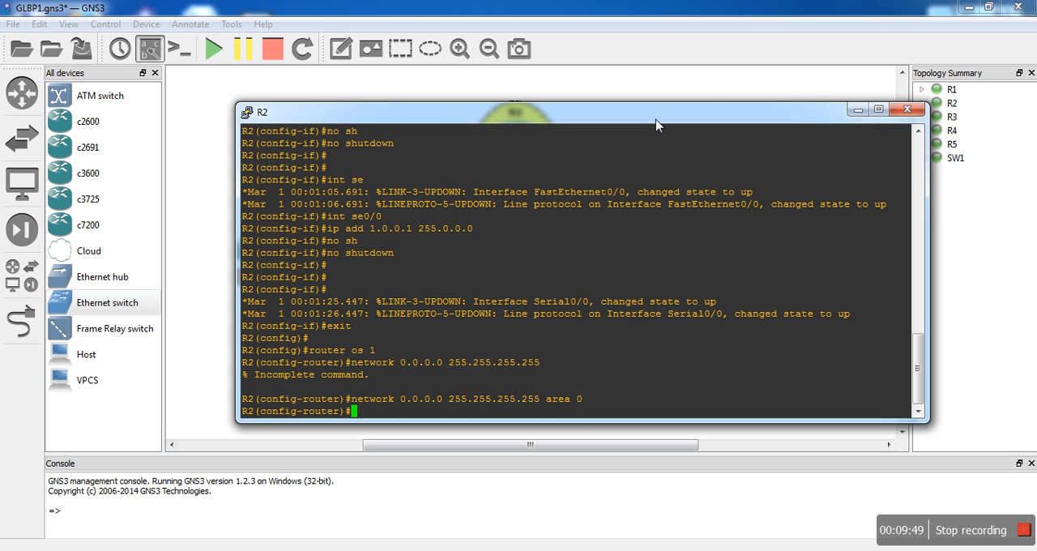
- Leave configuration mode on R2, save its configuration with "wr" and put its console away
{"action": "type", "text": "end"}
{"action": "key", "text": "Return"}
{"action": "key", "text": "Return"}
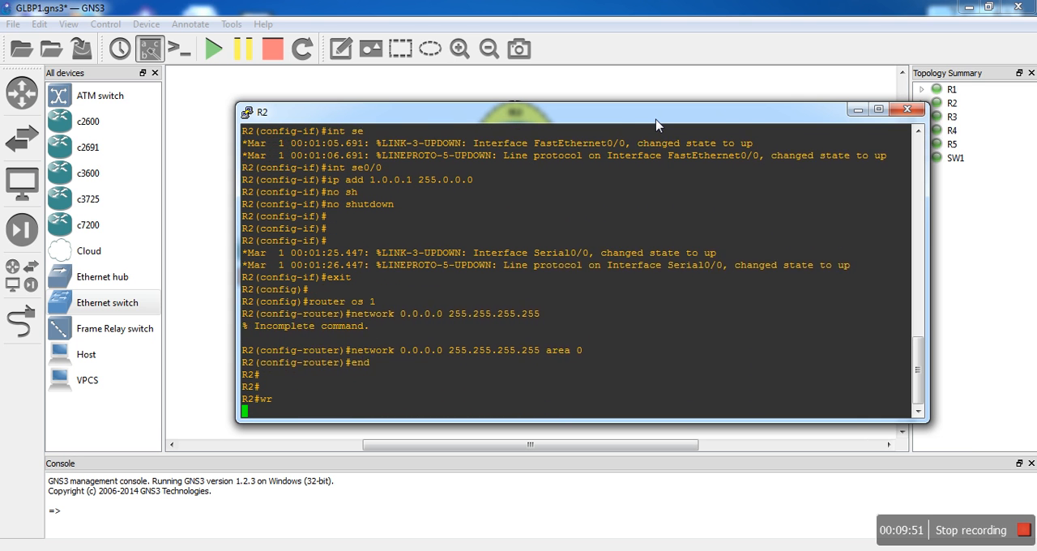
{"action": "type", "text": "wr"}
{"action": "key", "text": "Return"}
{"action": "left_click", "coordinate": [906, 109]}
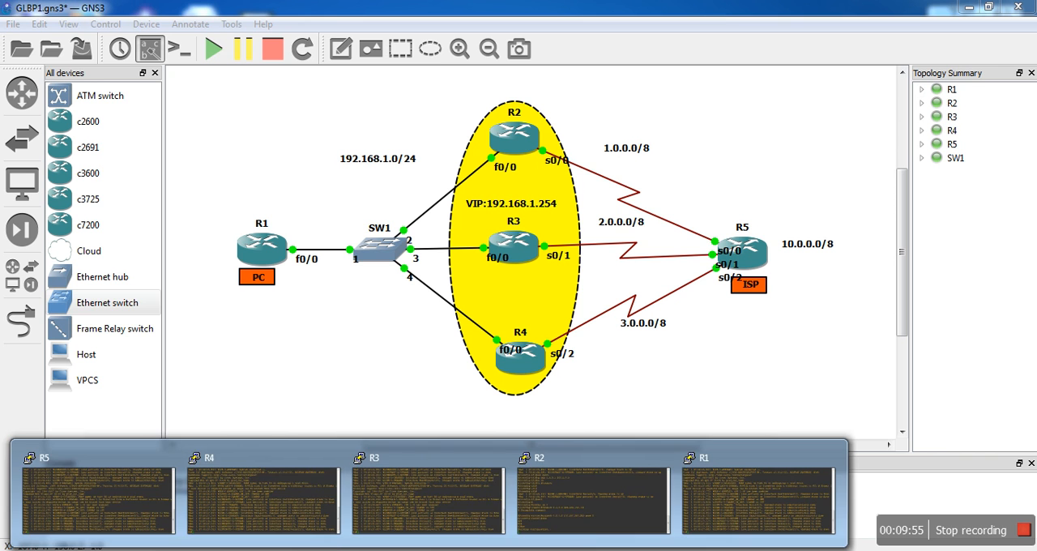
- Switch to R3's console, enter global configuration mode and select interface fa0/0 with "int fa0/0"
{"action": "left_click", "coordinate": [296, 491]}
{"action": "type", "text": "conf t"}
{"action": "key", "text": "Return"}
{"action": "key", "text": "Return"}
{"action": "type", "text": "int fa0/0"}
{"action": "key", "text": "Return"}
- Assign IP address 192.168.1.2 255.255.255.0 to R3's fa0/0
{"action": "type", "text": "ip add"}
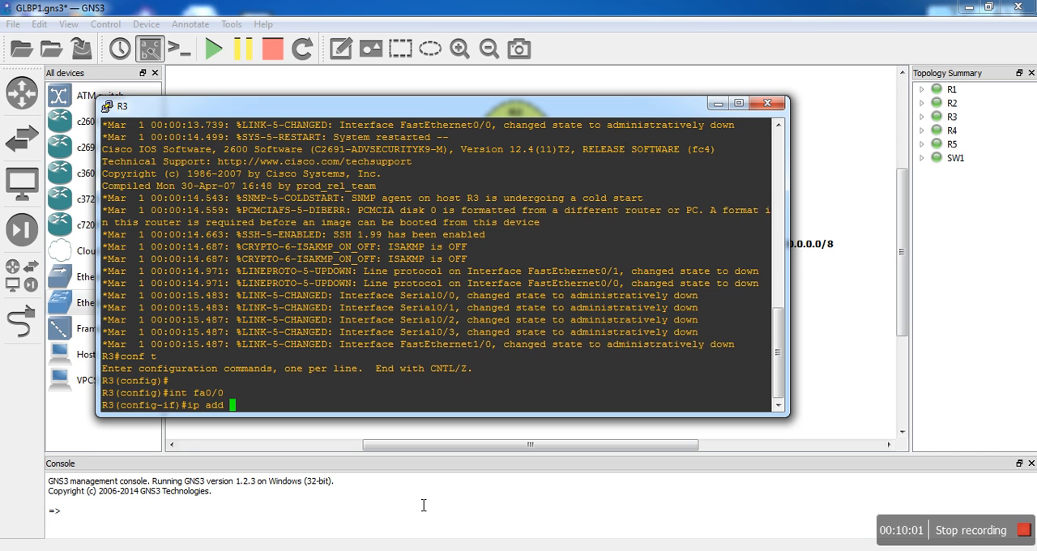
{"action": "key", "text": "Tab"}
{"action": "type", "text": "192.168.1."}
{"action": "type", "text": ".255.255."}
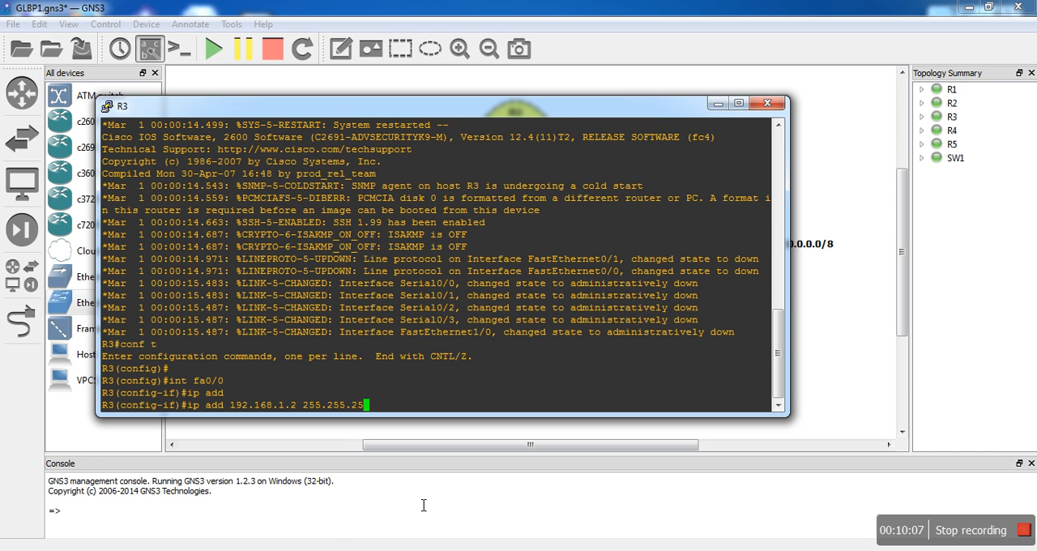
{"action": "type", "text": "0"}
{"action": "key", "text": "Return"}
- Enable R3's interface fa0/0 with "no shutdown"
{"action": "type", "text": "no sh"}
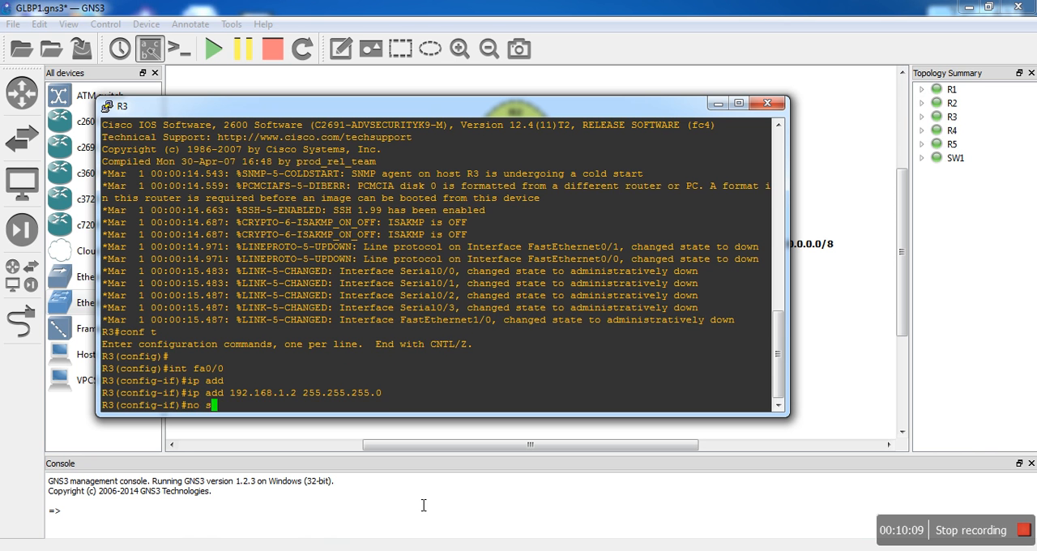
{"action": "key", "text": "Tab"}
{"action": "key", "text": "Return"}
{"action": "key", "text": "Return"}
- Select R3's interface se0/1 and assign it IP address 2.0.0.1 255.0.0.0
{"action": "type", "text": "int se"}
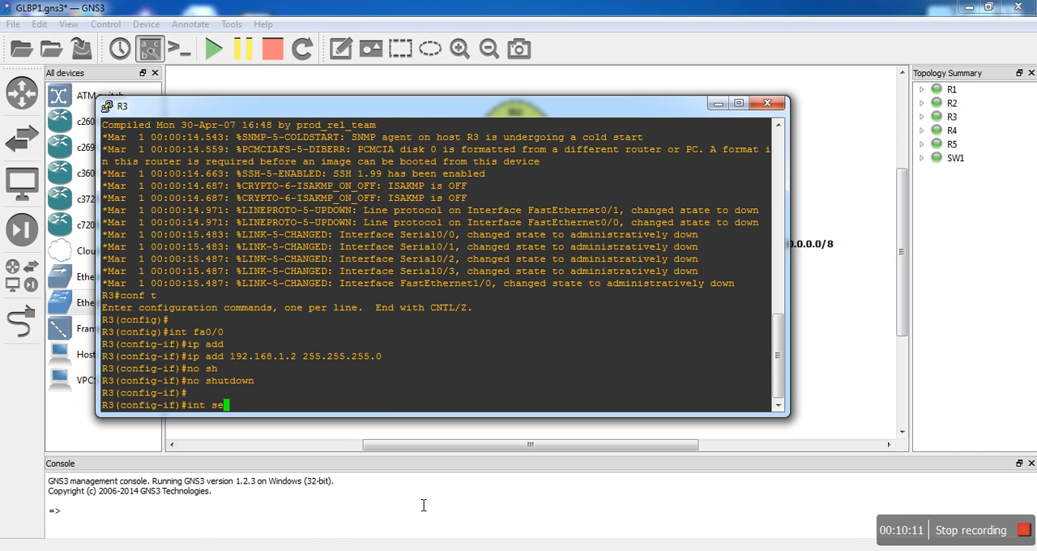
{"action": "left_click_drag", "start_coordinate": [575, 105], "coordinate": [609, 94]}
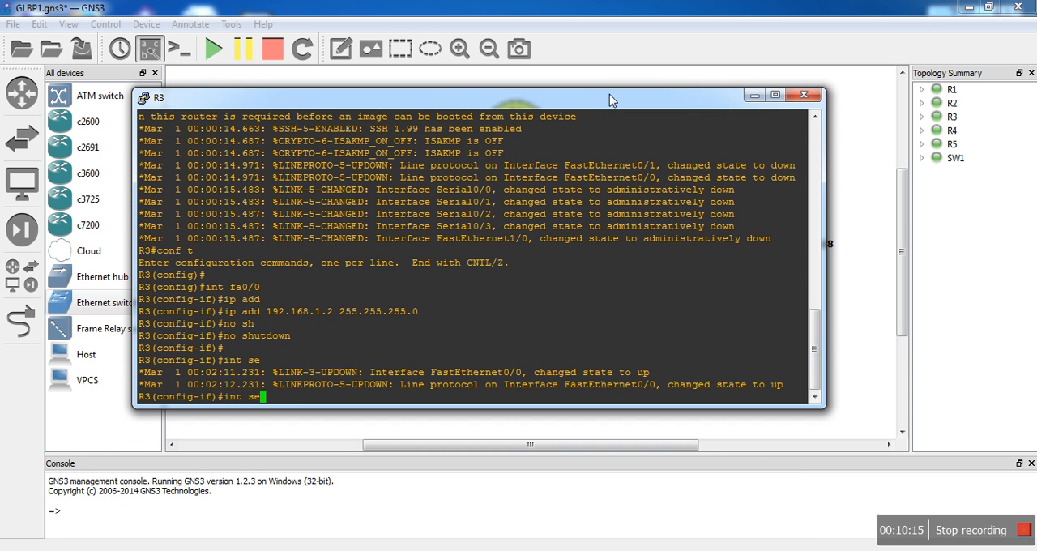
{"action": "type", "text": "0/1"}
{"action": "key", "text": "Return"}
{"action": "type", "text": "ip add 2.0.0.1 2"}
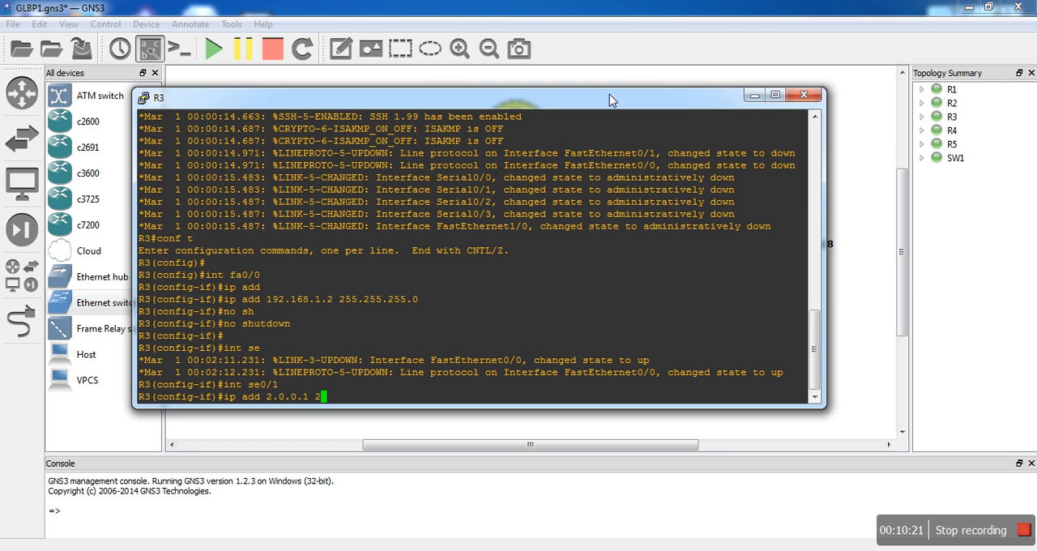
{"action": "type", "text": "55.0.0.0"}
{"action": "key", "text": "Return"}
- Enable R3's interface se0/1 with "no shutdown"
{"action": "type", "text": "no sh"}
{"action": "key", "text": "Tab"}
{"action": "key", "text": "Return"}
{"action": "key", "text": "Return"}
{"action": "key", "text": "Return"}
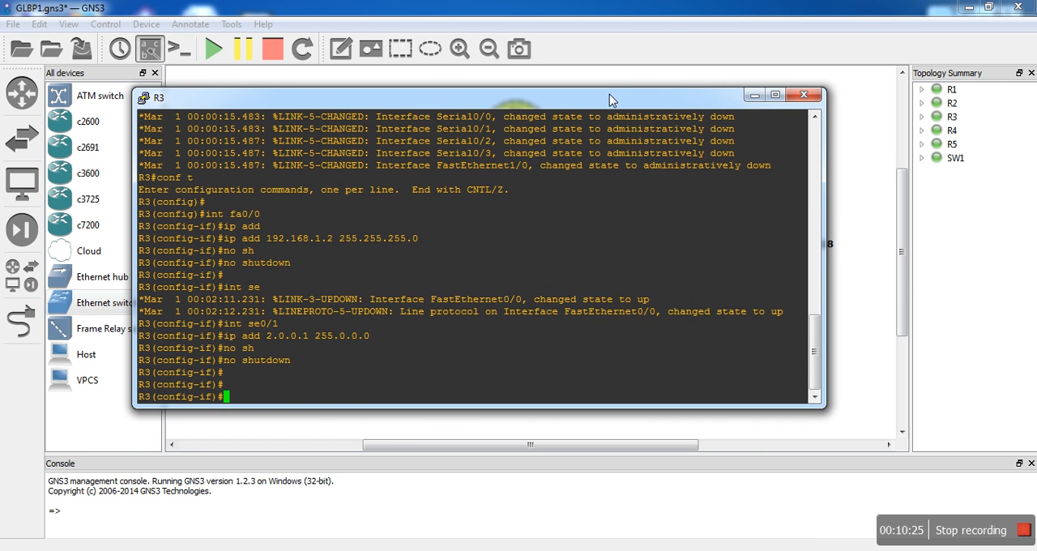
- Leave interface configuration on R3 and start OSPF process 1 with "router os 1"
{"action": "type", "text": "exit"}
{"action": "key", "text": "Return"}
{"action": "key", "text": "Return"}
{"action": "key", "text": "Return"}
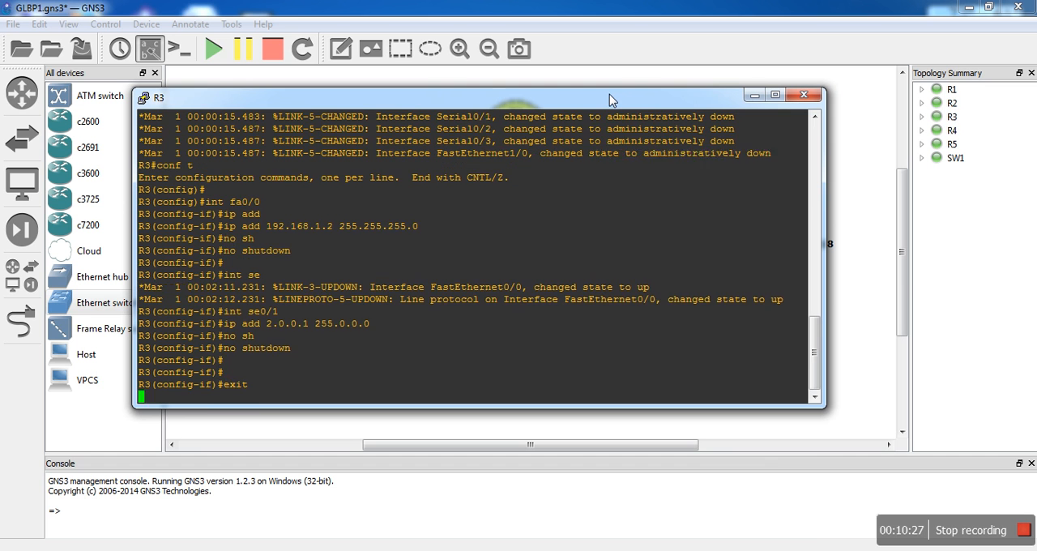
{"action": "type", "text": "router os 1"}
{"action": "key", "text": "Return"}
- Advertise all of R3's networks in OSPF with "network 0.0.0.0 255.255.255.255 area 0"
{"action": "type", "text": "network 0.0.0.0 255.255."}
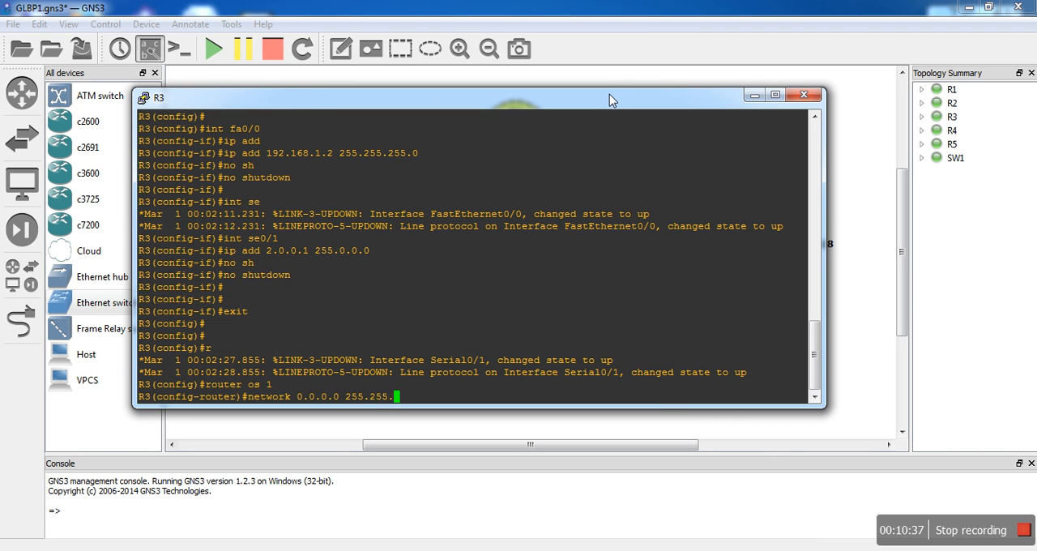
{"action": "type", "text": "255.255"}
{"action": "key", "text": "Return"}
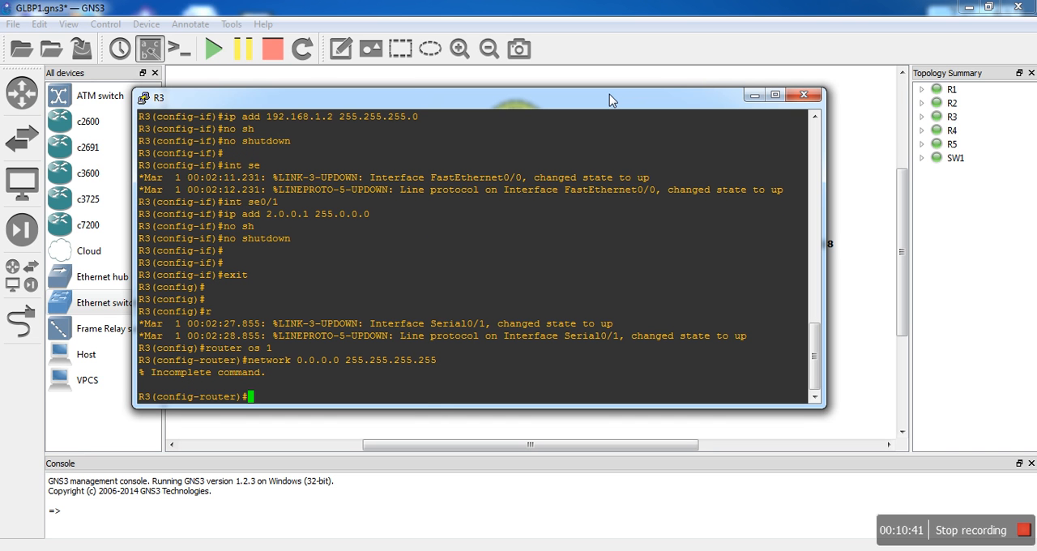
{"action": "key", "text": "Up"}
{"action": "type", "text": "areo"}
{"action": "key", "text": "BackSpace"}
{"action": "type", "text": "a 0"}
{"action": "key", "text": "Return"}
{"action": "key", "text": "Return"}
{"action": "key", "text": "Return"}
- Leave configuration mode on R3, save its configuration with "wr" and put its console away
{"action": "type", "text": "eb"}
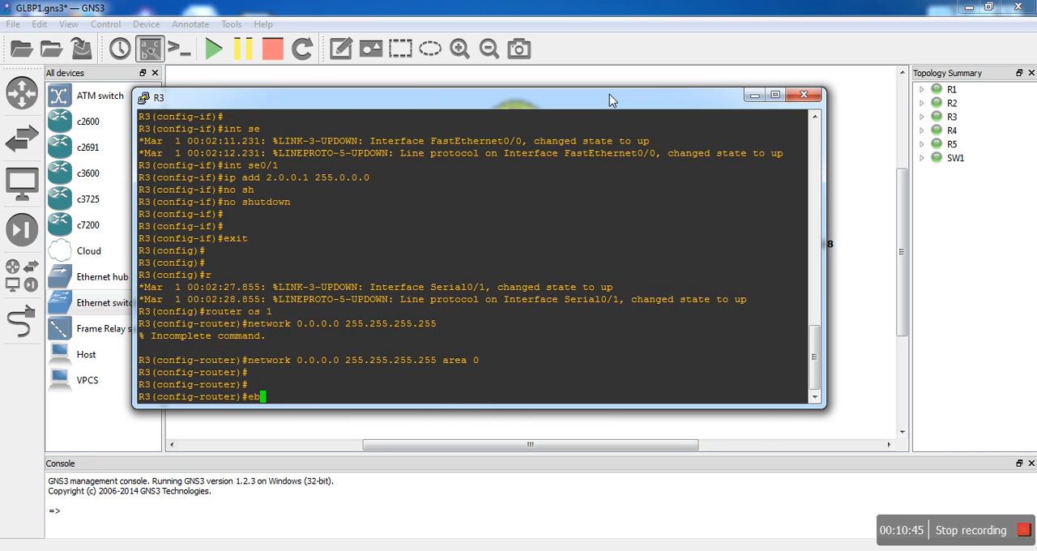
{"action": "type", "text": "d"}
{"action": "key", "text": "Return"}
{"action": "type", "text": "end"}
{"action": "key", "text": "Return"}
{"action": "key", "text": "Return"}
{"action": "key", "text": "Return"}
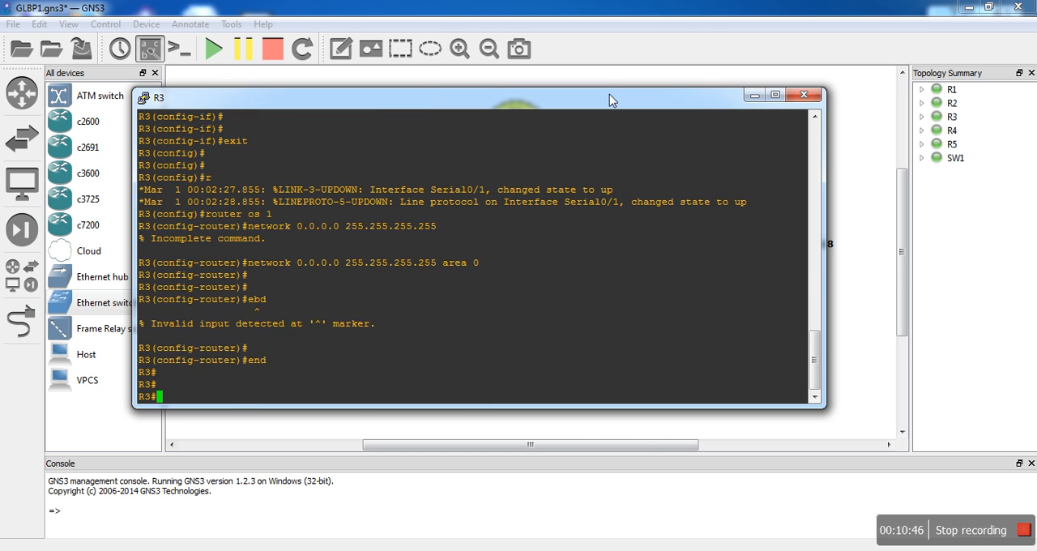
{"action": "type", "text": "wr"}
{"action": "key", "text": "Return"}
{"action": "left_click", "coordinate": [757, 96]}
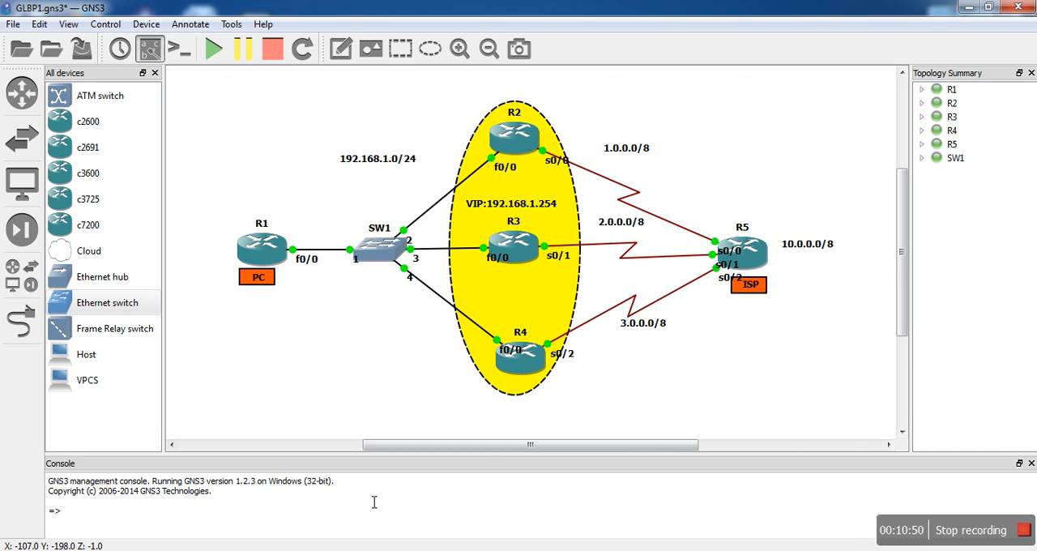
- Switch to R4's console, enter global configuration mode and select interface fa0/0 with "int fa0/0"
{"action": "left_click", "coordinate": [403, 550]}
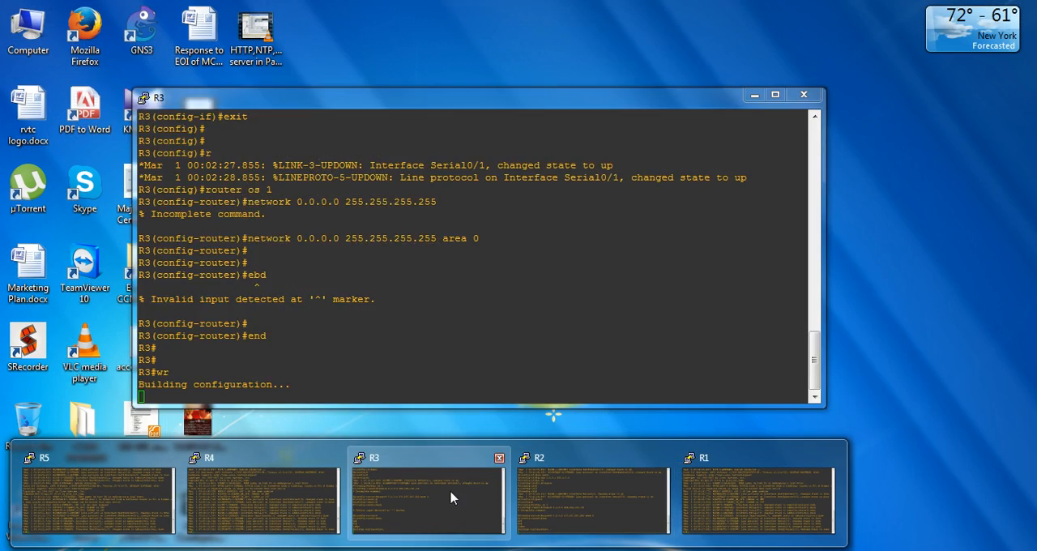
{"action": "left_click", "coordinate": [297, 486]}
{"action": "type", "text": "conf t"}
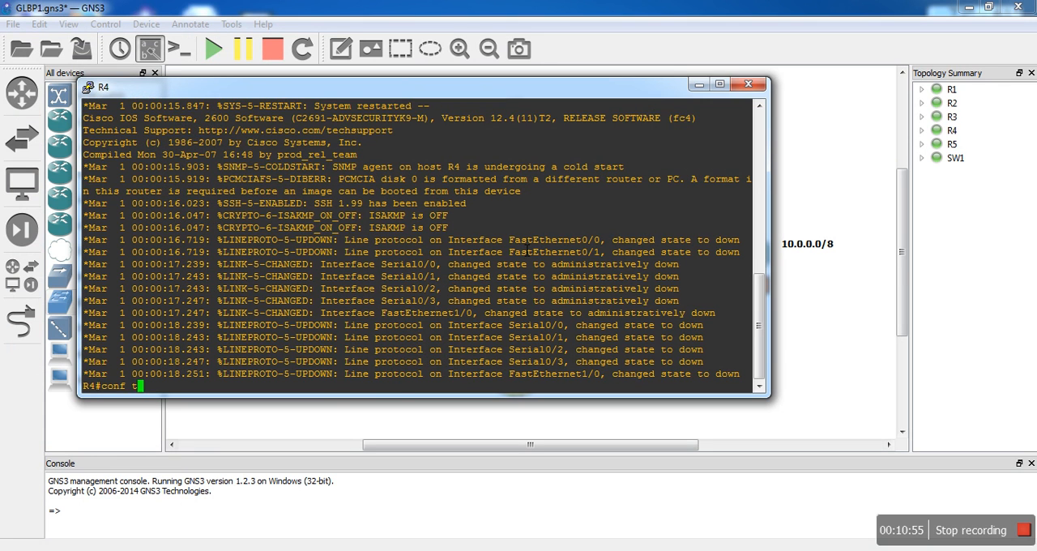
{"action": "key", "text": "Return"}
{"action": "key", "text": "Return"}
{"action": "type", "text": "int fa0/0"}
{"action": "key", "text": "Return"}
- Assign IP address 192.168.1.3 255.255.255.0 to R4's fa0/0
{"action": "type", "text": "ip add 192.168"}
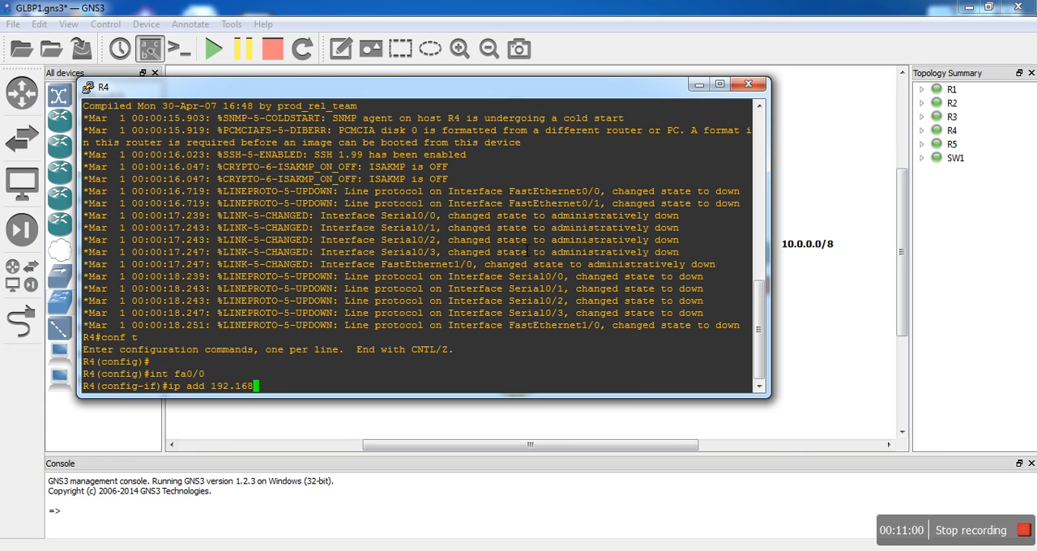
{"action": "type", "text": ".1.3 255,.255.255.0"}
{"action": "key", "text": "Return"}
- Enable R4's interface fa0/0 with "no shutdown"
{"action": "type", "text": "no sh"}
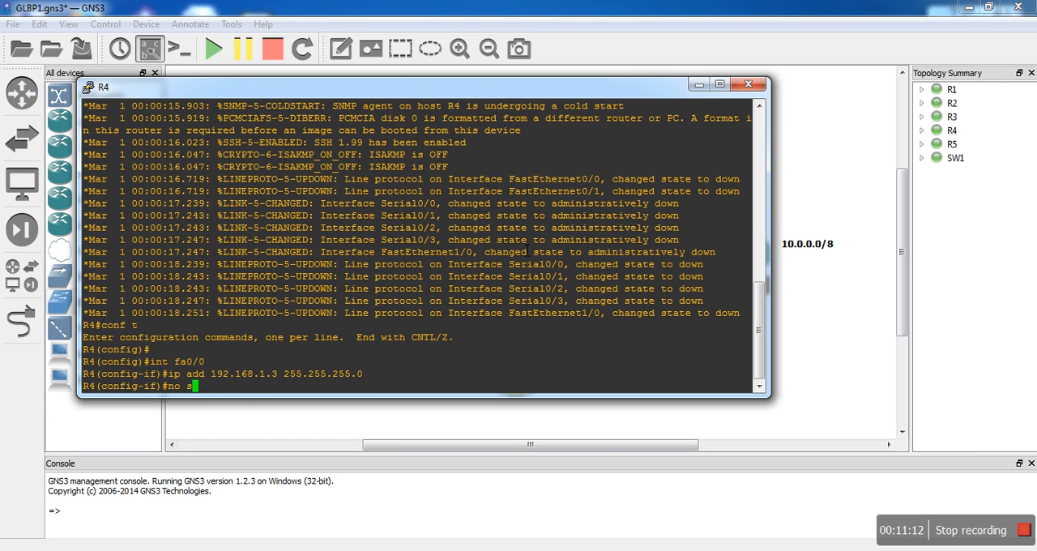
{"action": "key", "text": "Tab"}
{"action": "key", "text": "Return"}
{"action": "key", "text": "Return"}
- Select R4's serial interface with "int se0/2" and check its network in the topology diagram
{"action": "type", "text": "int se"}
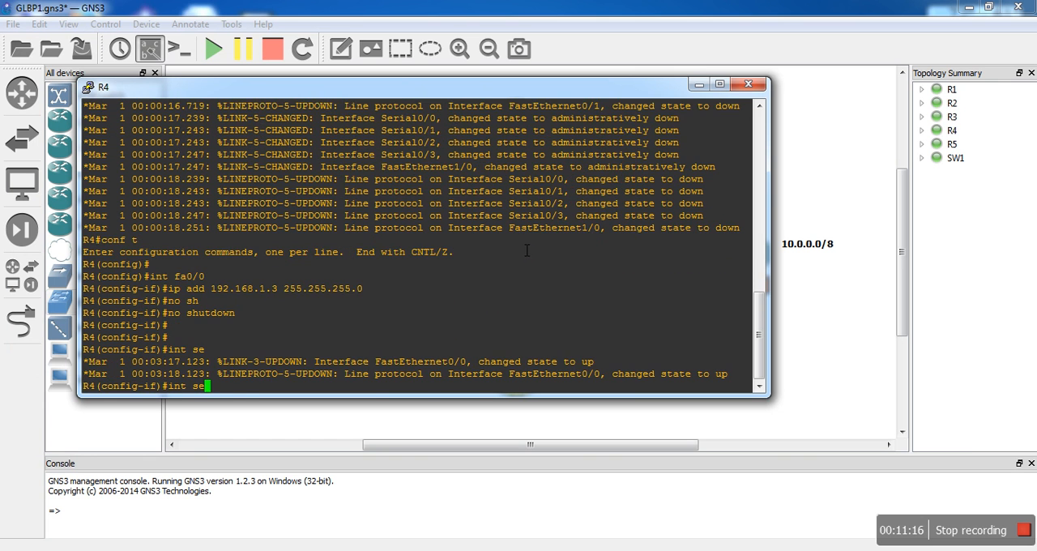
{"action": "left_click_drag", "start_coordinate": [499, 89], "coordinate": [554, 107]}
{"action": "type", "text": "0/2"}
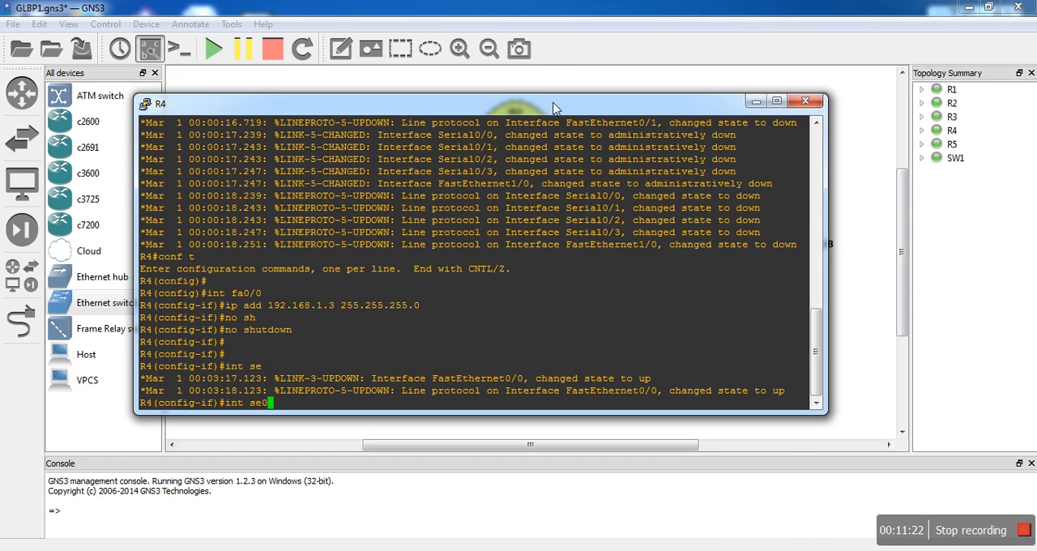
{"action": "key", "text": "Return"}
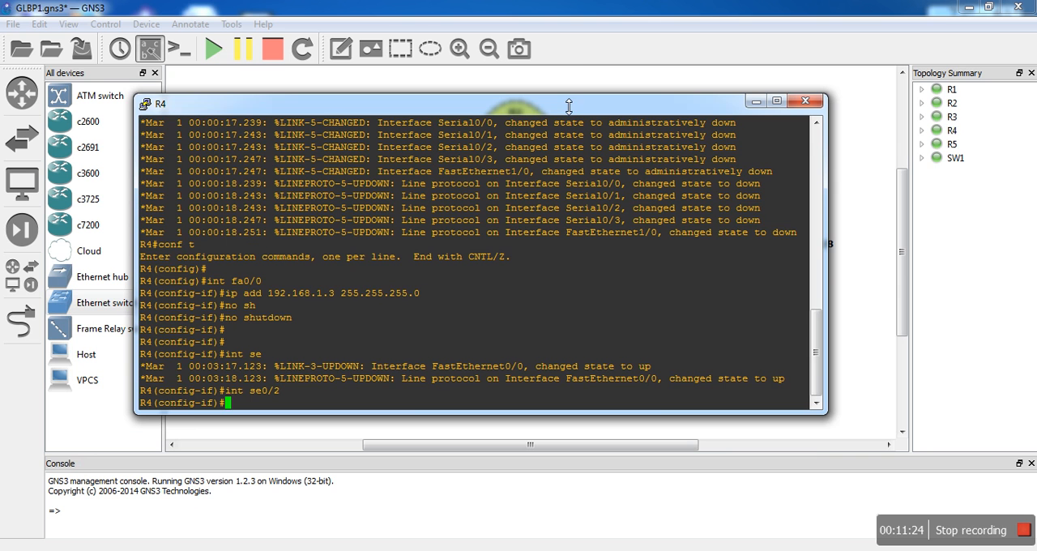
{"action": "left_click_drag", "start_coordinate": [567, 108], "coordinate": [533, 392]}
{"action": "left_click", "coordinate": [534, 344]}
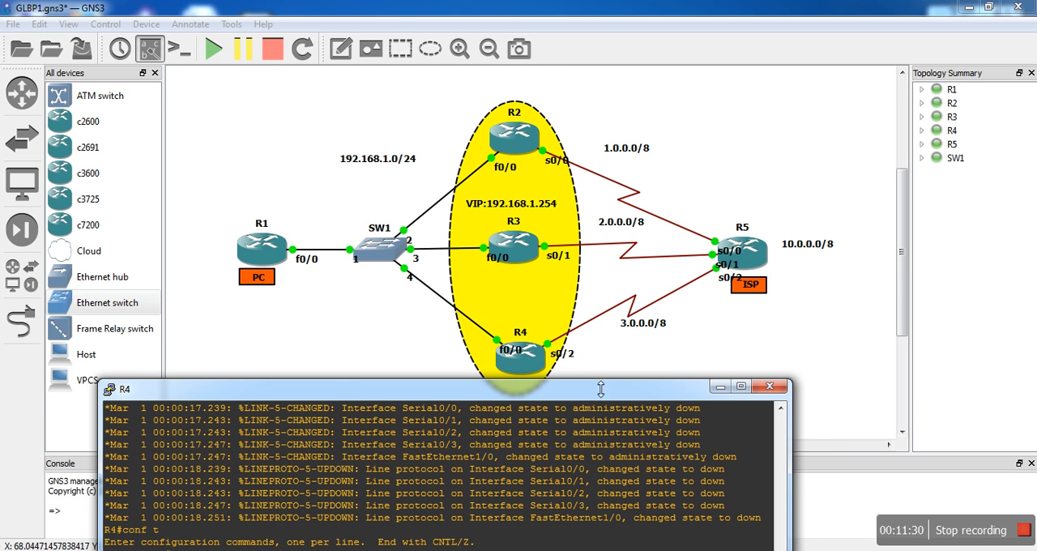
{"action": "left_click_drag", "start_coordinate": [598, 394], "coordinate": [677, 96]}
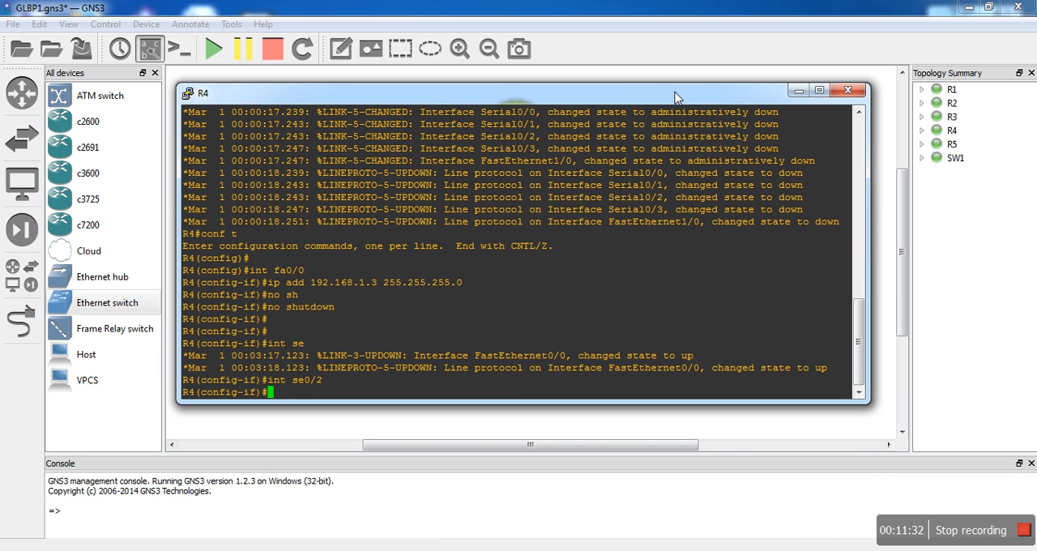
- Assign IP address 3.0.0.1 255.0.0.0 to R4's se0/2
{"action": "type", "text": "ip add 3.0.0.1 255.0.0.0"}
{"action": "key", "text": "Return"}
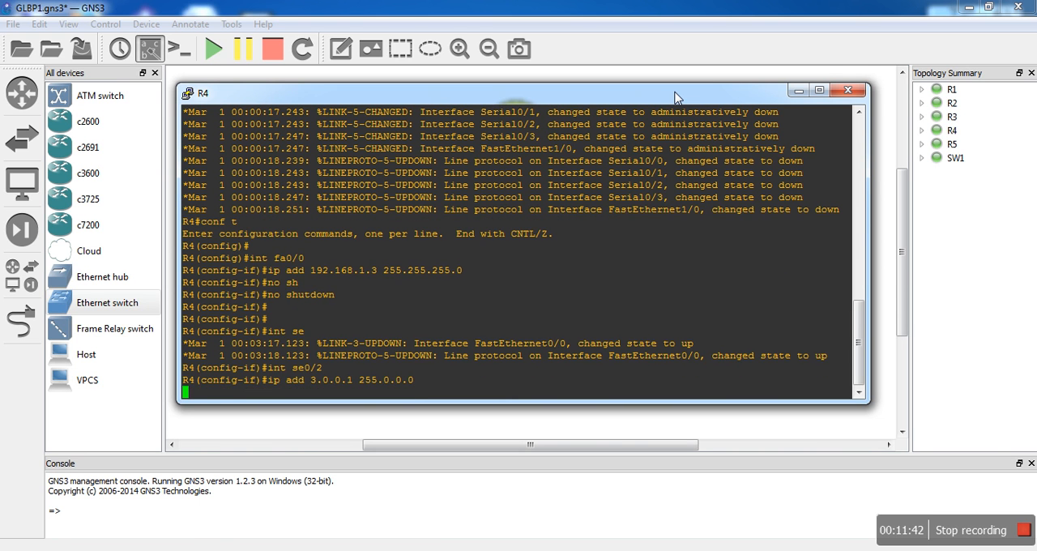
- Enable R4's interface se0/2 with "no shu"
{"action": "type", "text": "no shu"}
{"action": "key", "text": "Return"}
{"action": "key", "text": "Return"}
{"action": "key", "text": "Return"}
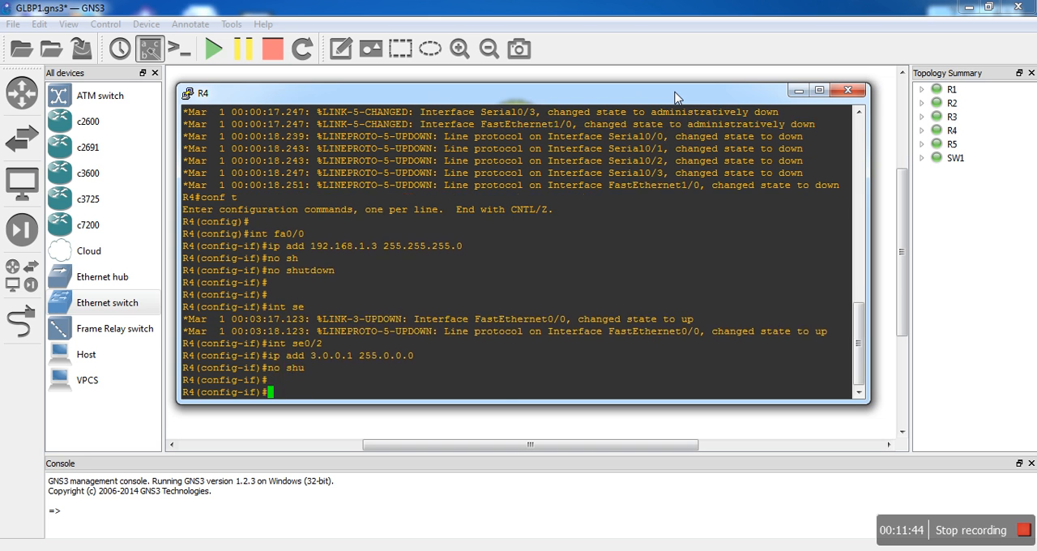
- Leave interface configuration on R4 and start OSPF process 1 with "router os 1"
{"action": "type", "text": "exit"}
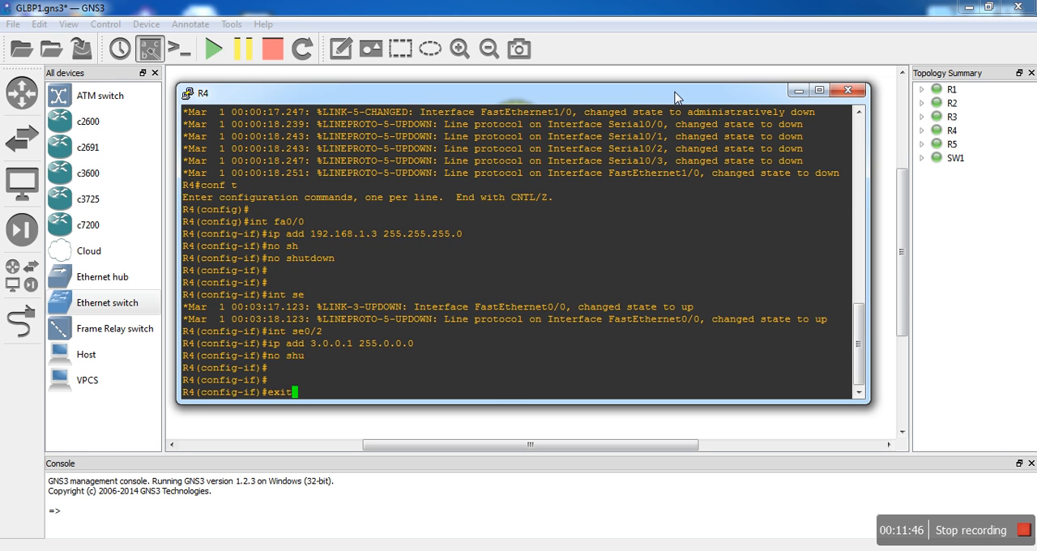
{"action": "key", "text": "Return"}
{"action": "key", "text": "Return"}
{"action": "type", "text": "router os "}
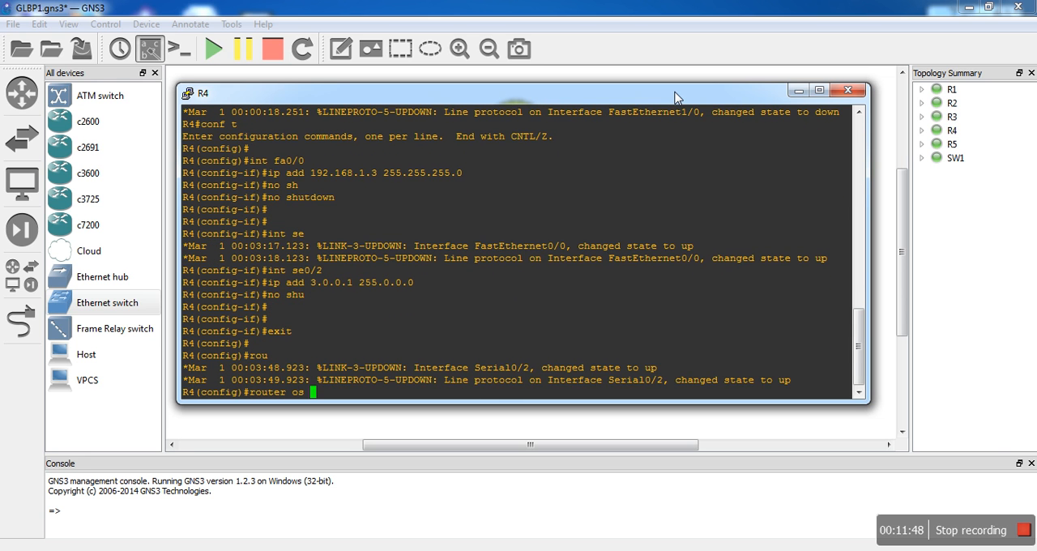
{"action": "type", "text": "1"}
{"action": "key", "text": "Return"}
- Advertise all of R4's networks in OSPF with "network 0.0.0.0 255.255.255.255 ar 0"
{"action": "type", "text": "network "}
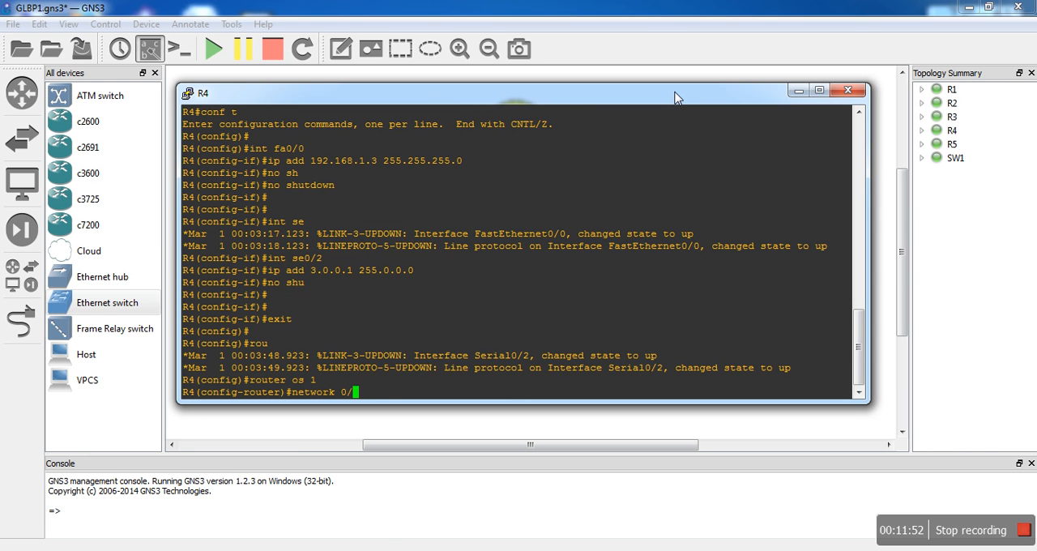
{"action": "type", "text": "0.0.0.0 255.255.255.255 are"}
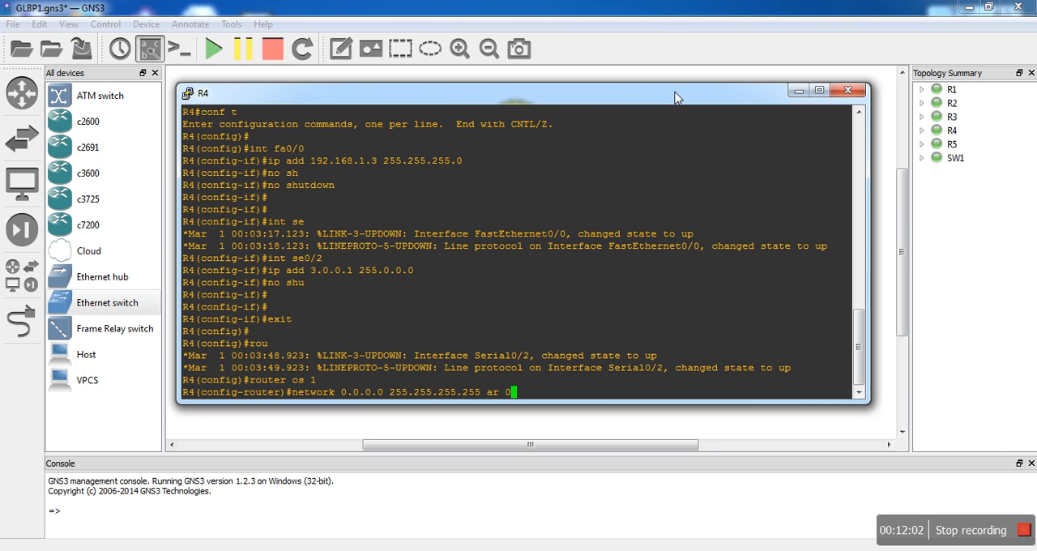
{"action": "key", "text": "Return"}
- Leave configuration mode on R4, save its configuration with "wr" and put its console away
{"action": "type", "text": "end"}
{"action": "key", "text": "Return"}
{"action": "key", "text": "Return"}
{"action": "type", "text": "wr"}
{"action": "key", "text": "Return"}
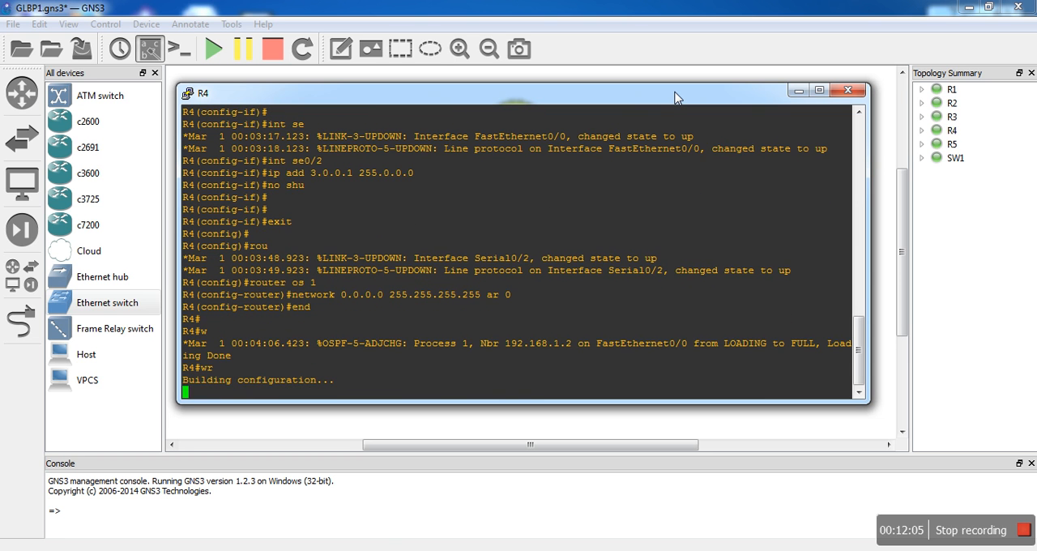
{"action": "left_click", "coordinate": [799, 92]}
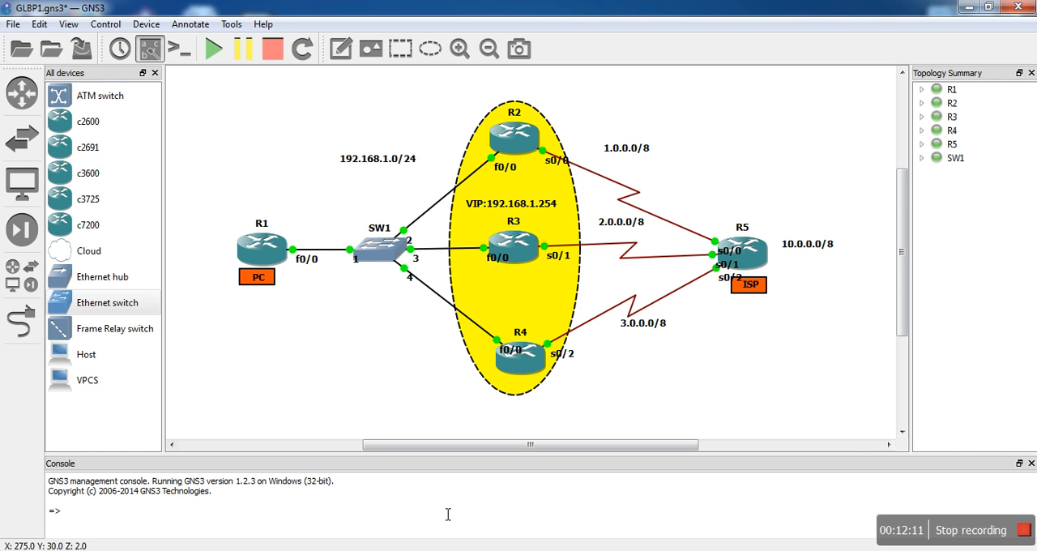
- Bring up R5's console and enter configuration mode for its interface se0/0 with "int se0/0"
{"action": "left_click", "coordinate": [433, 550]}
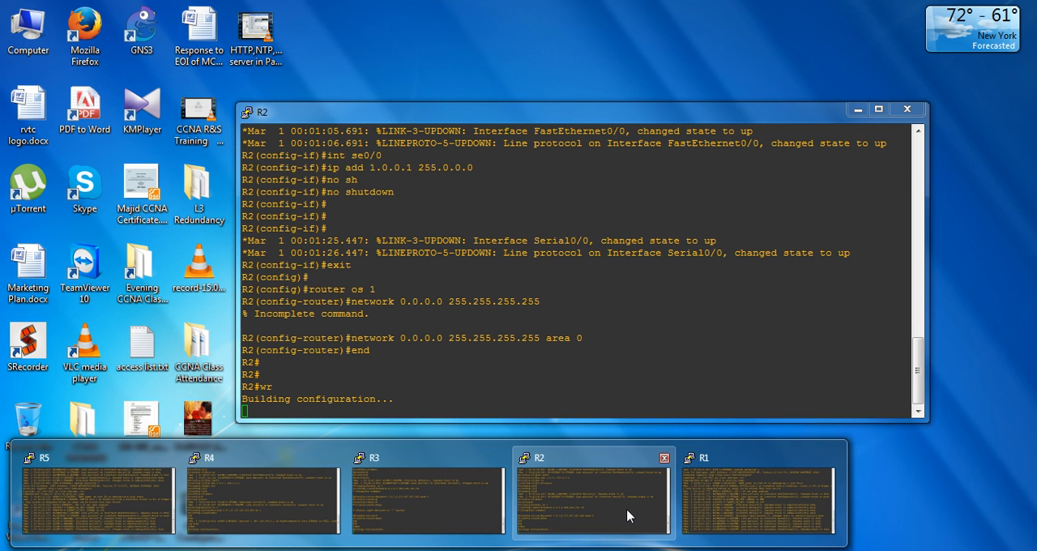
{"action": "left_click", "coordinate": [133, 504]}
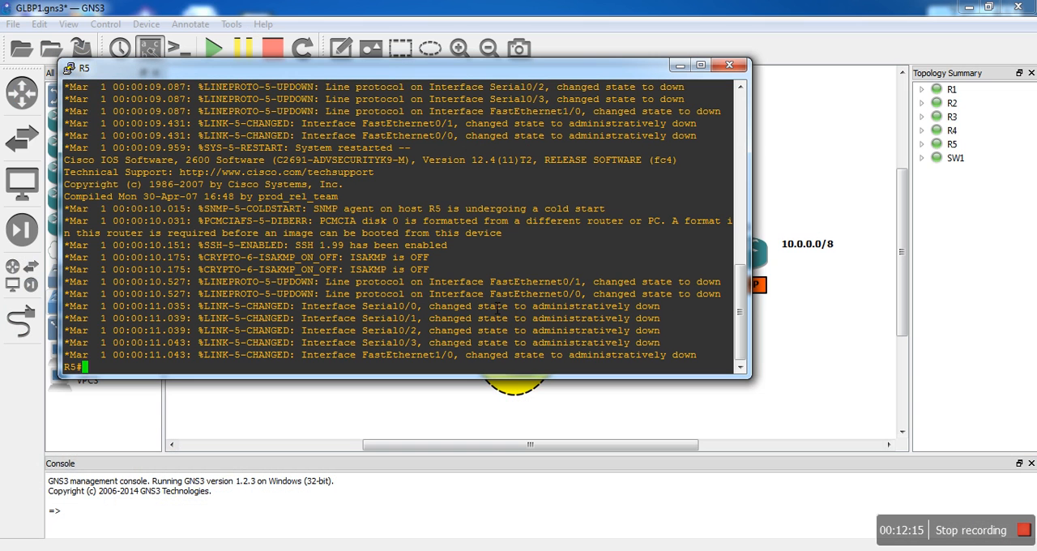
{"action": "type", "text": "conf t"}
{"action": "key", "text": "Return"}
{"action": "type", "text": "in"}
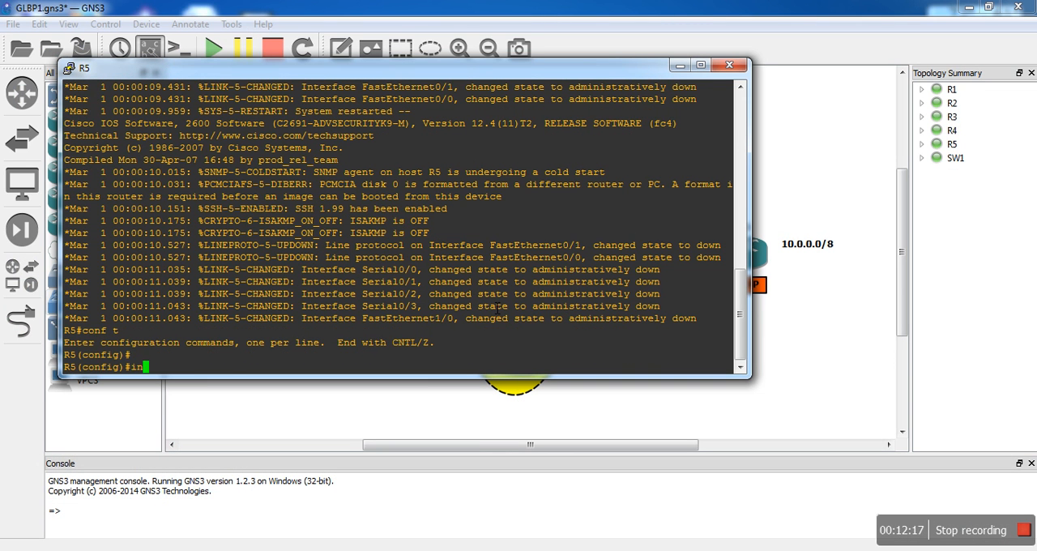
{"action": "type", "text": "t se0/0"}
{"action": "key", "text": "Return"}
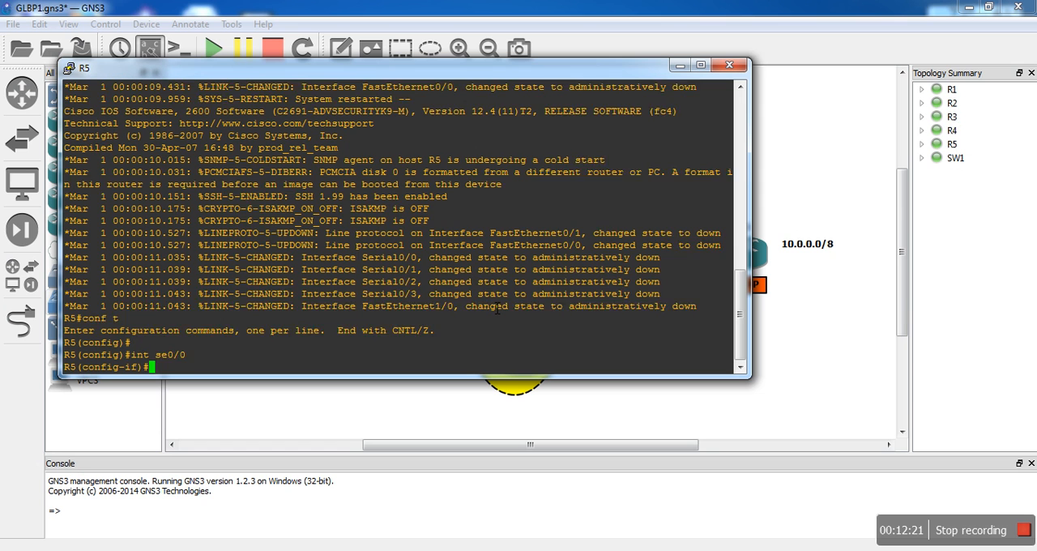
- Assign 1.0.0.2 255.0.0.0 to R5's se0/0 and enable the interface with "no sh"
{"action": "key", "text": "Return"}
{"action": "type", "text": "ip add "}
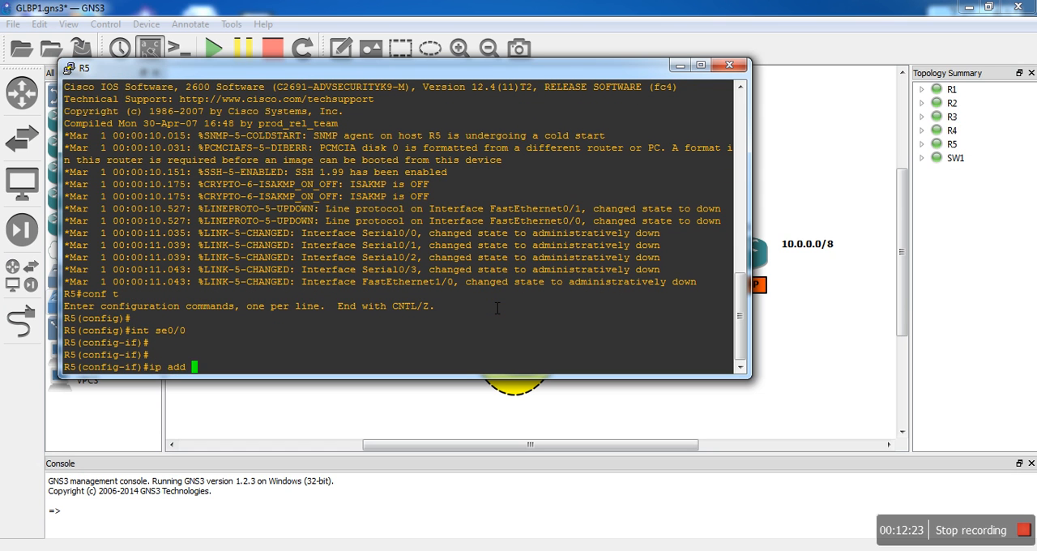
{"action": "type", "text": "1.0.0.2 255.0.0.0"}
{"action": "key", "text": "Return"}
{"action": "type", "text": "no sh"}
{"action": "key", "text": "Return"}
{"action": "key", "text": "Return"}
{"action": "key", "text": "Return"}
- Select R5's interface se0/1 and assign it the IP address 2.0.0.2 255.0.0.0
{"action": "type", "text": "i"}
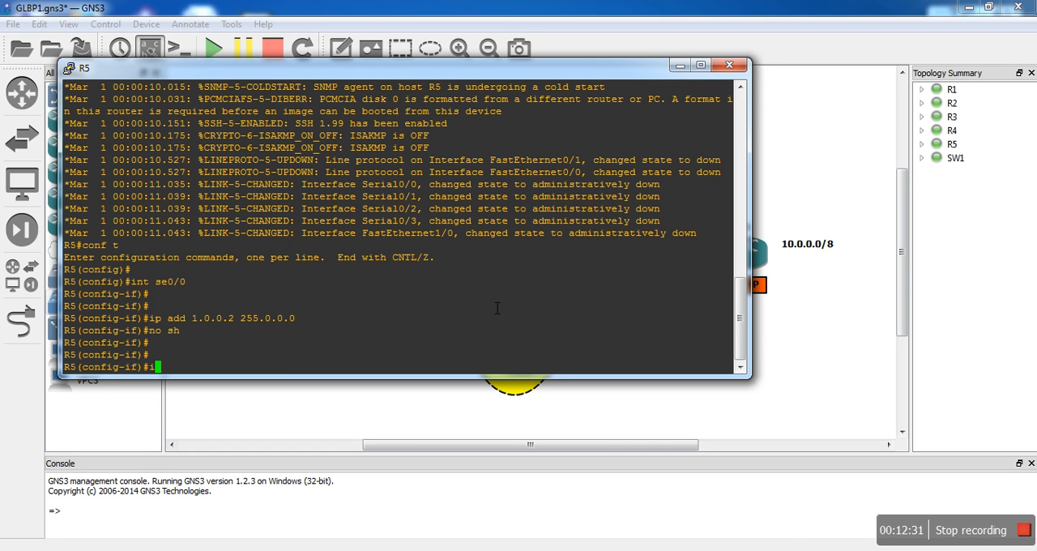
{"action": "type", "text": "nt se0/1"}
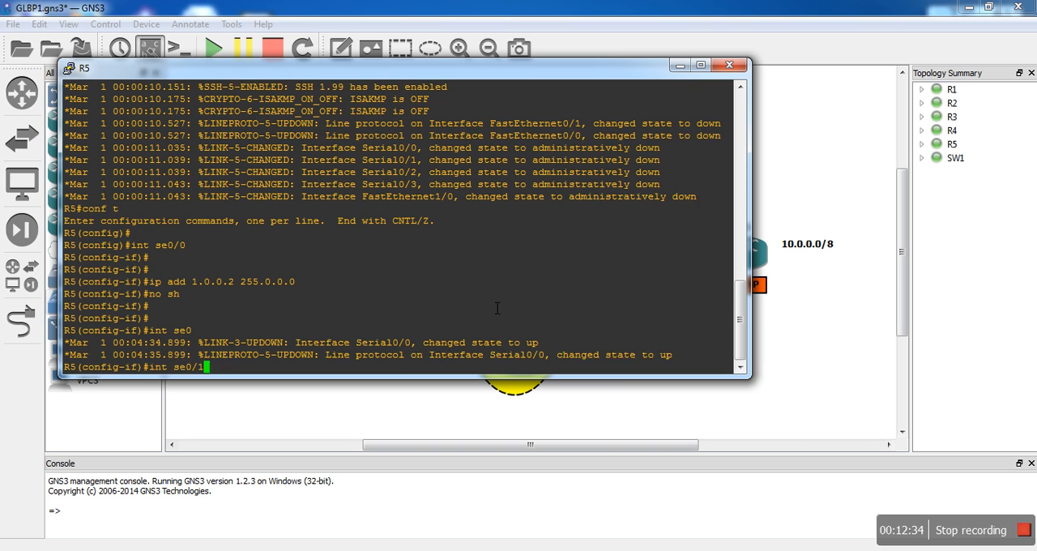
{"action": "key", "text": "Return"}
{"action": "type", "text": "ip add 2.0.0.1"}
{"action": "key", "text": "BackSpace"}
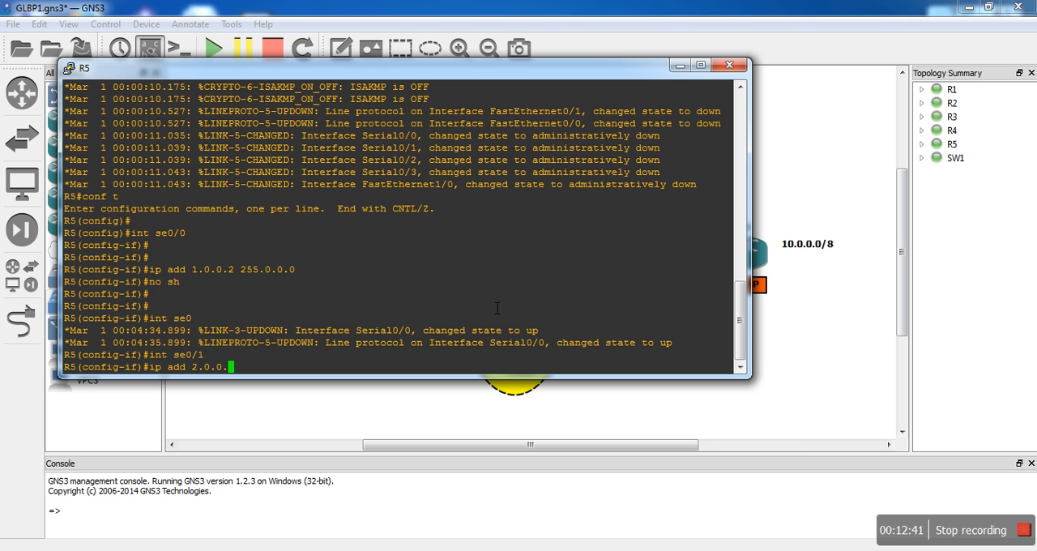
{"action": "type", "text": "2 255.0.0.0"}
{"action": "key", "text": "Return"}
- Enable R5's interface se0/1 with "no sh"
{"action": "type", "text": "no s"}
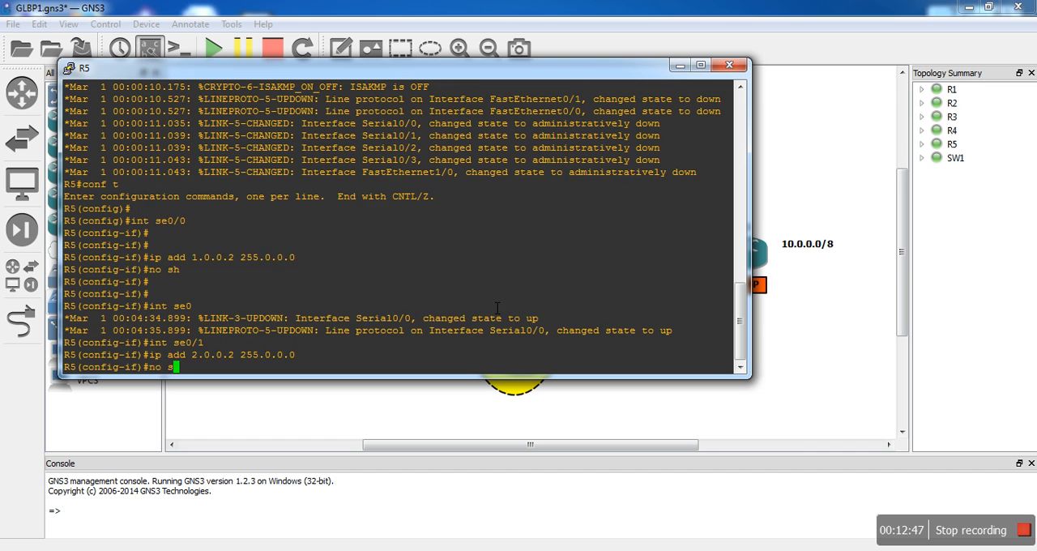
{"action": "type", "text": "h"}
{"action": "key", "text": "Return"}
{"action": "key", "text": "Return"}
{"action": "key", "text": "Return"}
- Select R5's interface se0/2 and assign it the IP address 3.0.0.2 255.0.0.0
{"action": "type", "text": "int se0"}
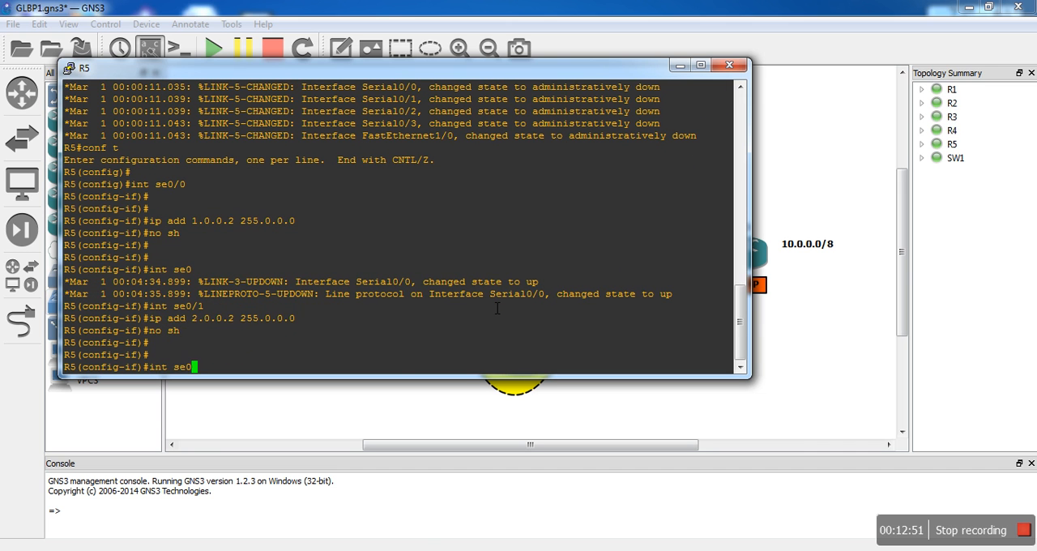
{"action": "type", "text": "/2"}
{"action": "key", "text": "Return"}
{"action": "key", "text": "Return"}
{"action": "key", "text": "Return"}
{"action": "type", "text": "ip add "}
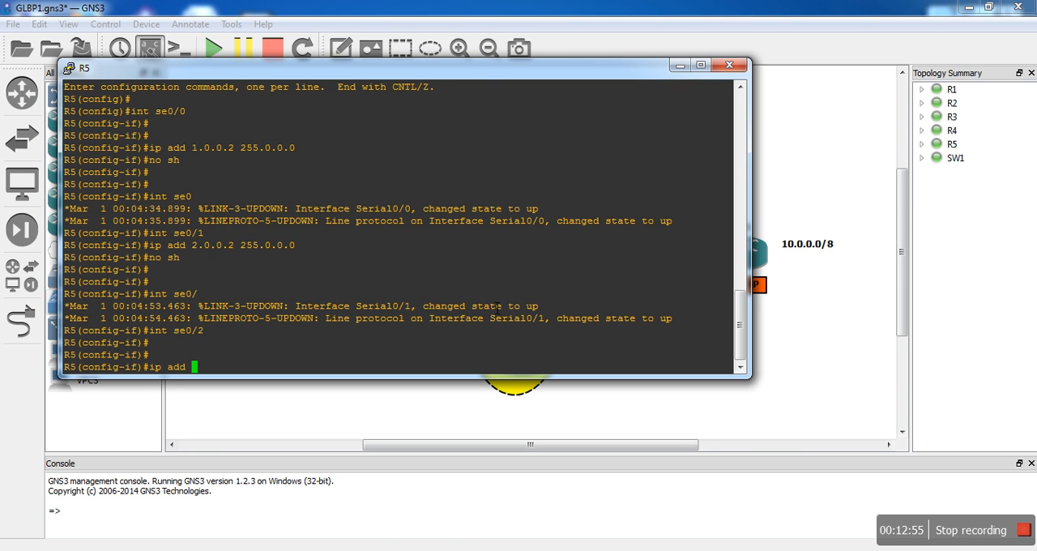
{"action": "type", "text": "3.0.0.2 255.0.0.0"}
{"action": "key", "text": "Return"}
- Enable R5's interface se0/2 with "no shutdown"
{"action": "type", "text": "no sh"}
{"action": "key", "text": "Tab"}
{"action": "key", "text": "Return"}
{"action": "key", "text": "Return"}
{"action": "key", "text": "Return"}
- Leave interface configuration on R5 and start OSPF process 1 with "router os 1"
{"action": "type", "text": "i"}
{"action": "key", "text": "BackSpace"}
{"action": "type", "text": "exit"}
{"action": "key", "text": "Return"}
{"action": "type", "text": "router os "}
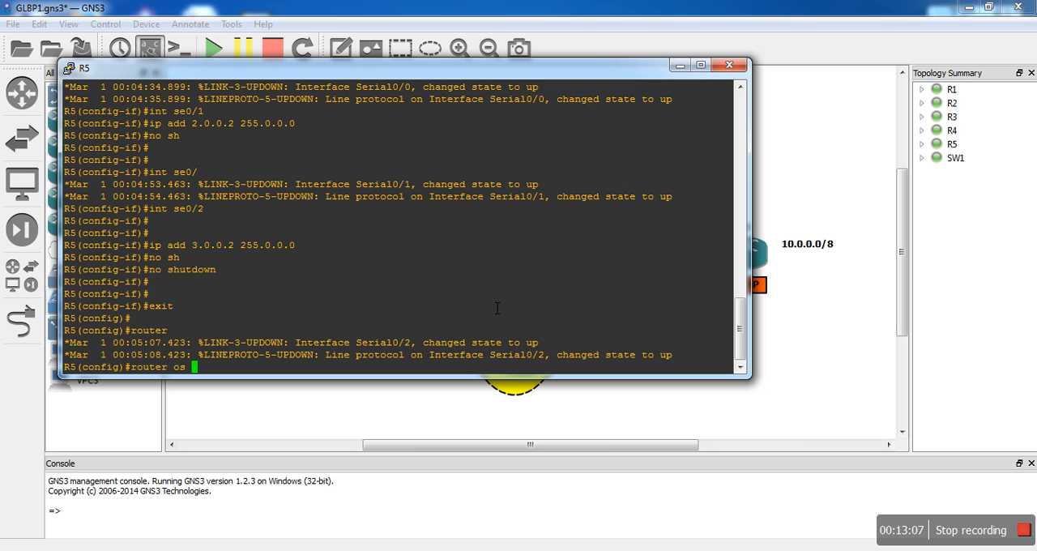
{"action": "type", "text": "1"}
{"action": "key", "text": "Return"}
- Advertise all of R5's networks in OSPF with "network 0.0.0.0 255.255.255.255 ar 0"
{"action": "type", "text": "netw"}
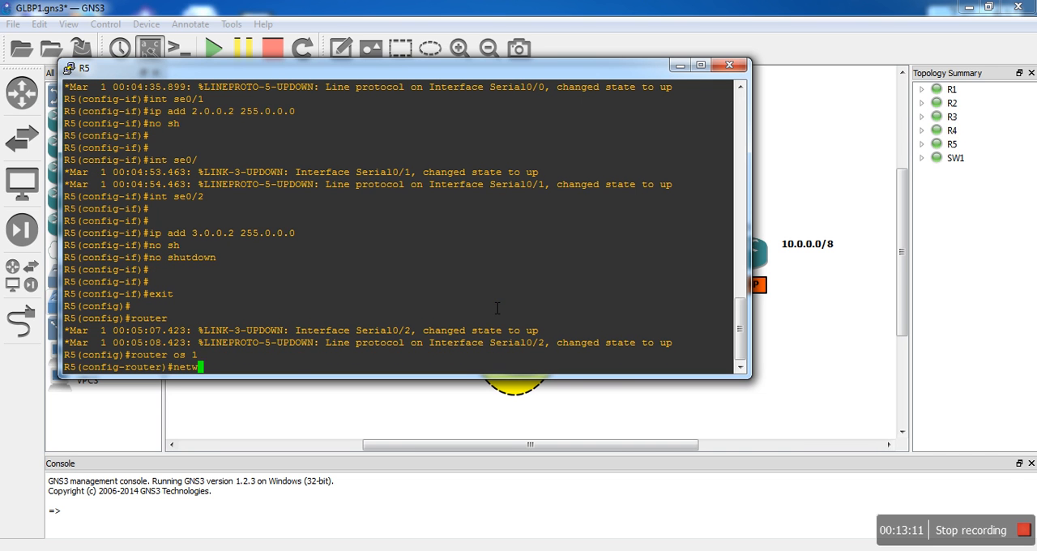
{"action": "type", "text": "ork 0.0.0.0 255.255.255.2"}
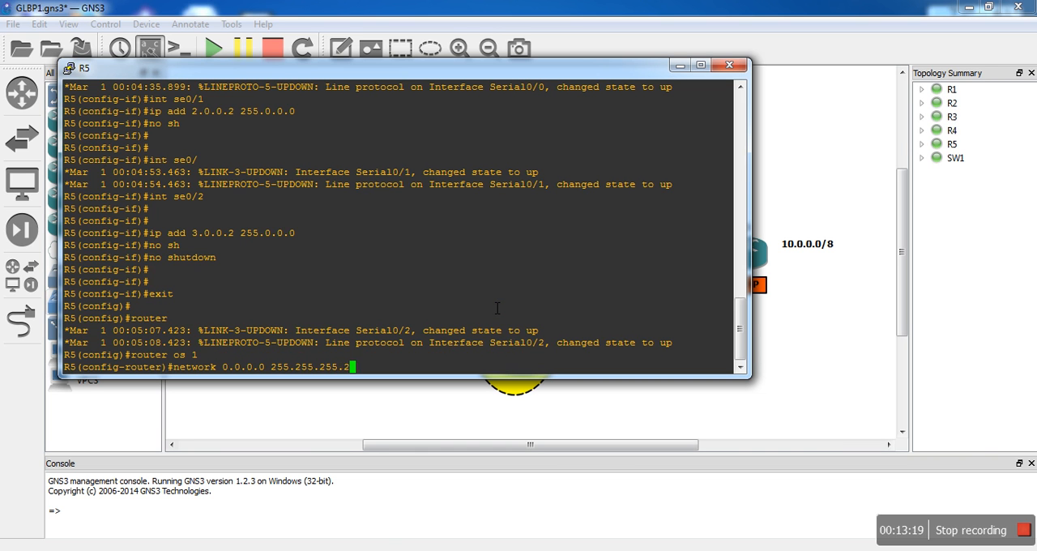
{"action": "type", "text": "55 are"}
{"action": "key", "text": "BackSpace"}
{"action": "type", "text": "0"}
{"action": "key", "text": "Return"}
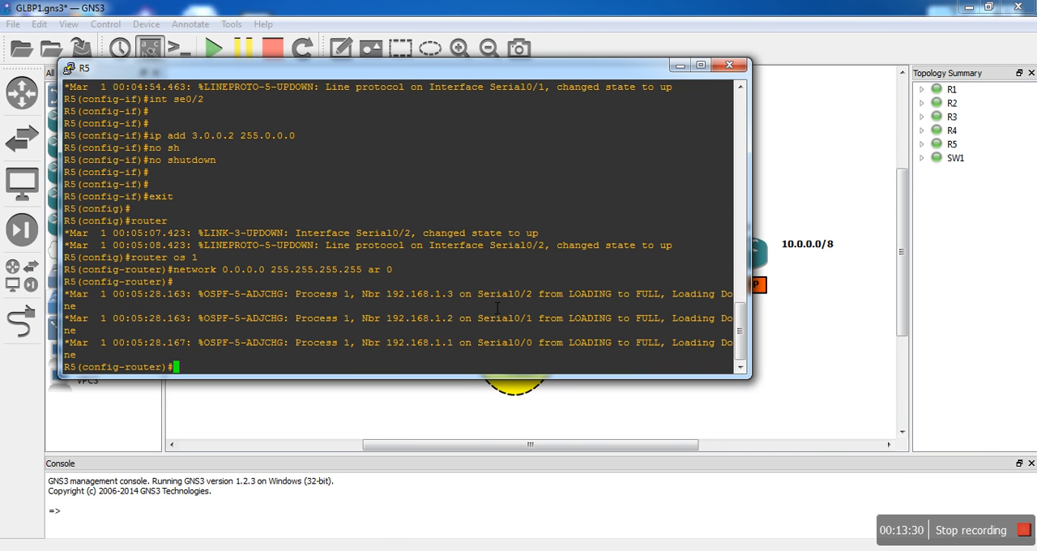
- List R5's interfaces with "do show ip int br" and compare FastEthernet0/0 with the topology behind the console
{"action": "type", "text": "do show ip int br"}
{"action": "key", "text": "Return"}
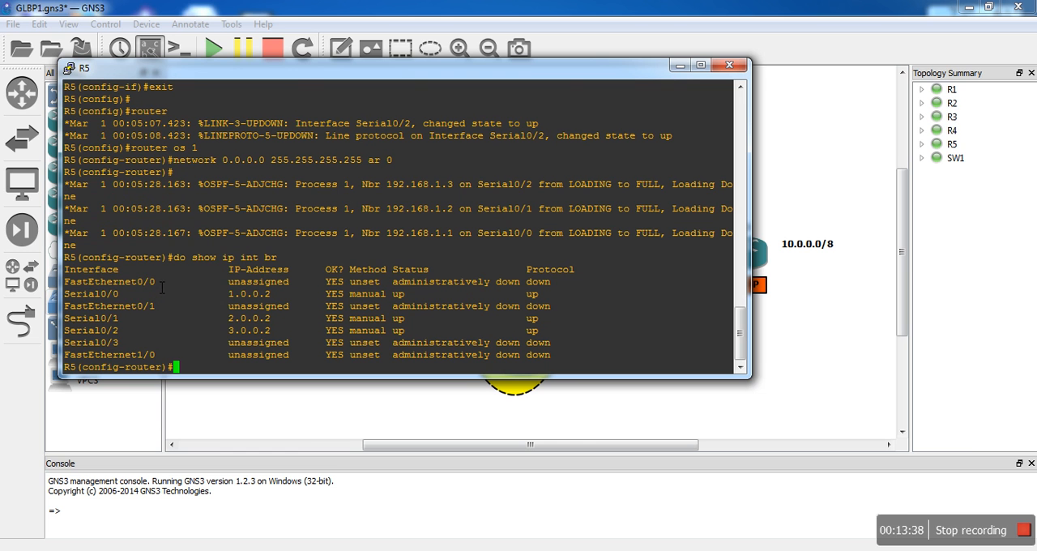
{"action": "left_click_drag", "start_coordinate": [162, 288], "coordinate": [53, 275]}
{"action": "left_click_drag", "start_coordinate": [504, 73], "coordinate": [403, 187]}
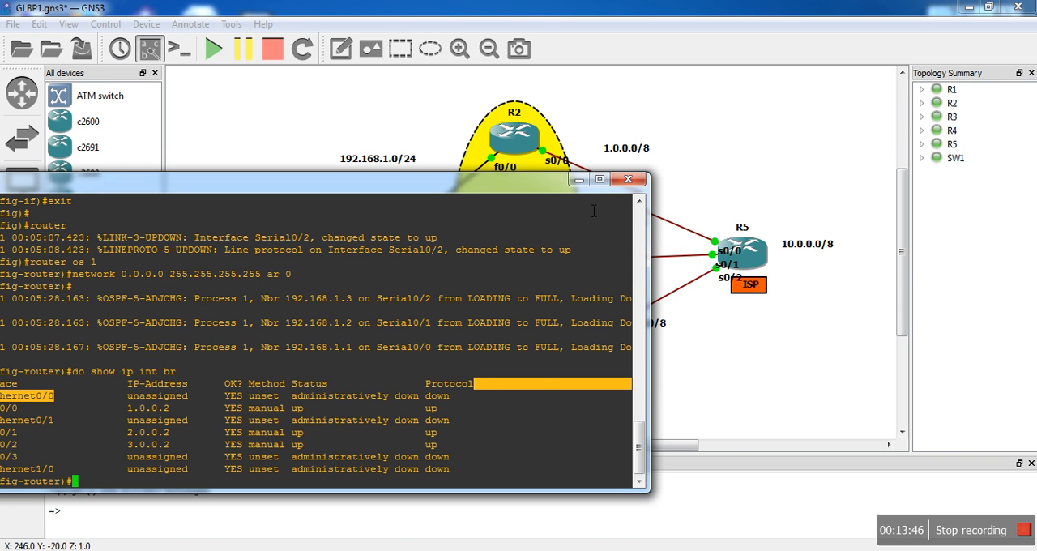
{"action": "left_click_drag", "start_coordinate": [556, 187], "coordinate": [722, 96]}
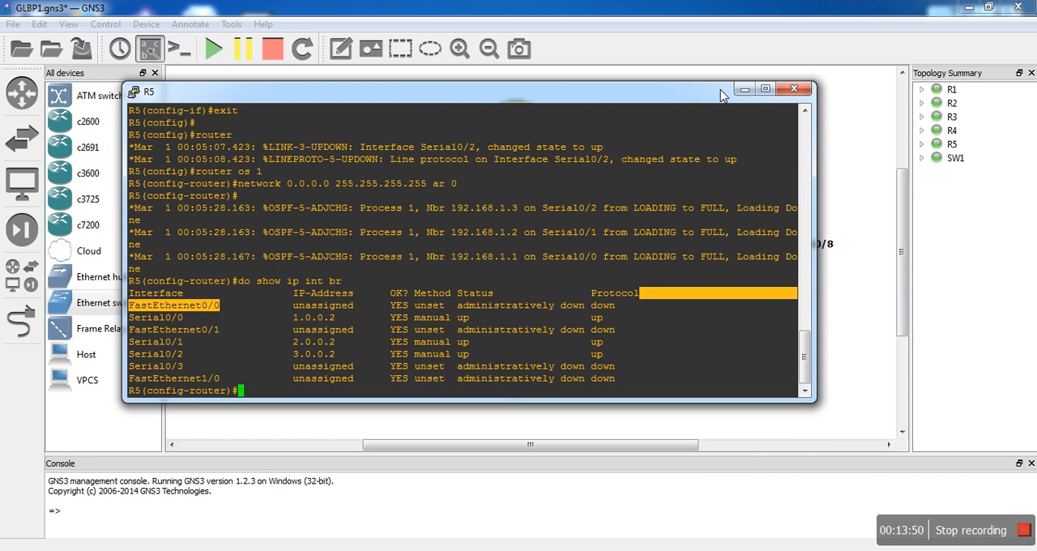
- Leave OSPF configuration on R5 and open its interface fa0/0 for configuration
{"action": "type", "text": "exi"}
{"action": "type", "text": "t"}
{"action": "key", "text": "Return"}
{"action": "type", "text": "int fa"}
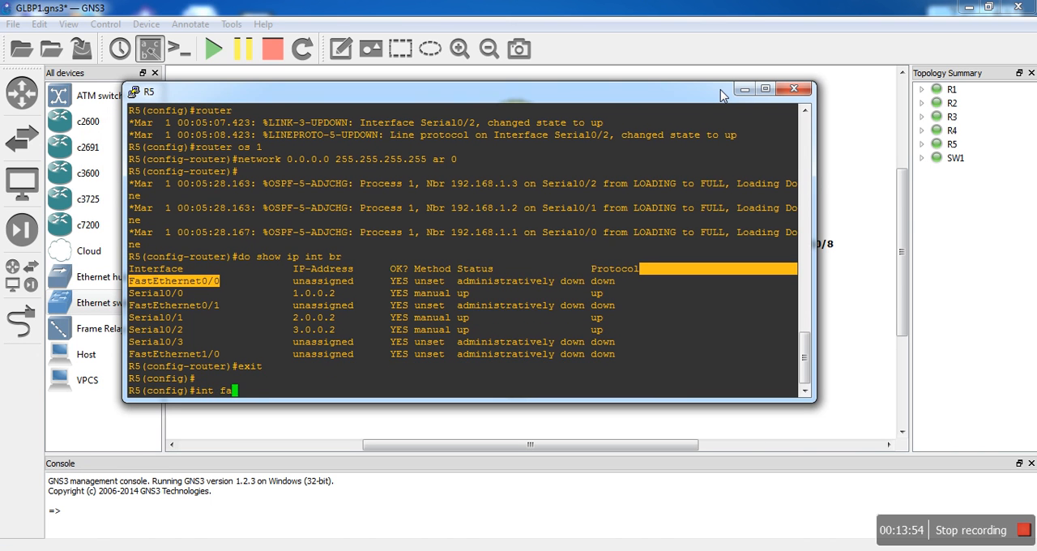
{"action": "type", "text": "0/0"}
{"action": "key", "text": "Return"}
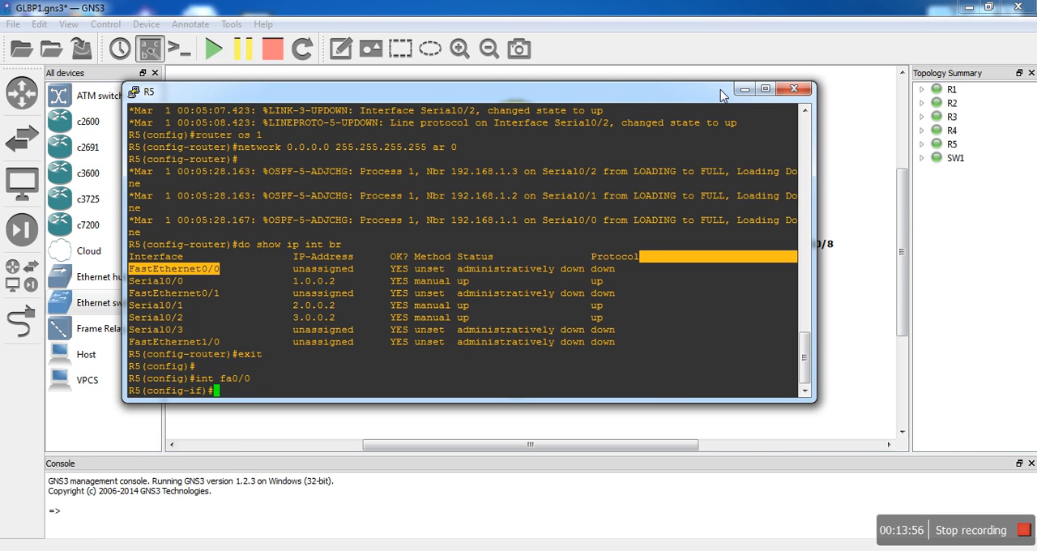
- Assign the IP address 10.0.0.1 255.0.0.0 to R5's interface fa0/0
{"action": "type", "text": "ip add 10.0.0.1 m255"}
{"action": "key", "text": "BackSpace"}
{"action": "key", "text": "BackSpace"}
{"action": "key", "text": "BackSpace"}
{"action": "key", "text": "BackSpace"}
{"action": "type", "text": "255.0.0.0"}
{"action": "key", "text": "Return"}
- Enable R5's interface fa0/0 with "no shutdown"
{"action": "type", "text": "no shu"}
{"action": "key", "text": "Tab"}
{"action": "key", "text": "Return"}
{"action": "key", "text": "Return"}
{"action": "key", "text": "Return"}
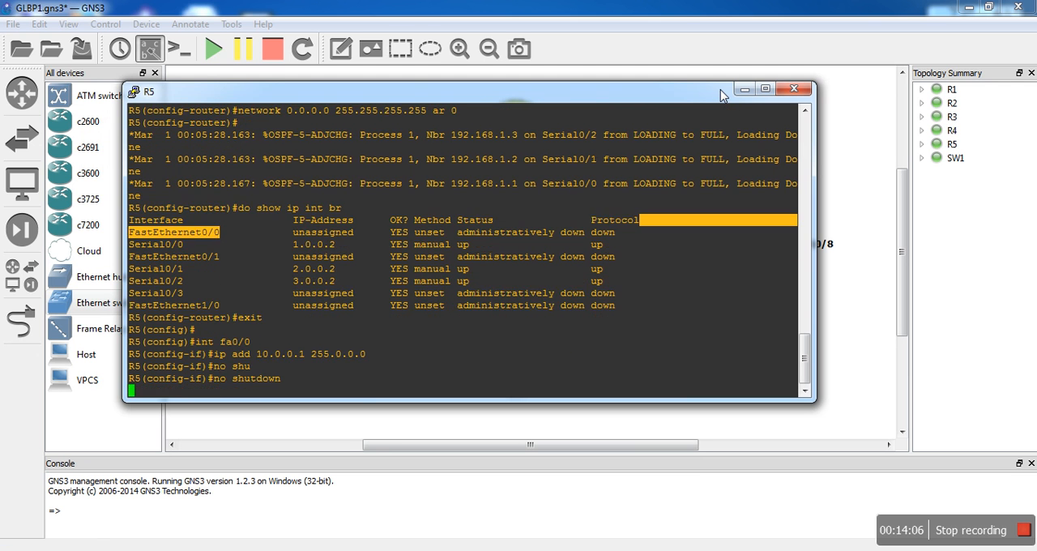
- Leave configuration mode on R5, save its configuration with "wr" and put its console away
{"action": "type", "text": "end"}
{"action": "key", "text": "Return"}
{"action": "key", "text": "Return"}
{"action": "type", "text": "wr"}
{"action": "key", "text": "Return"}
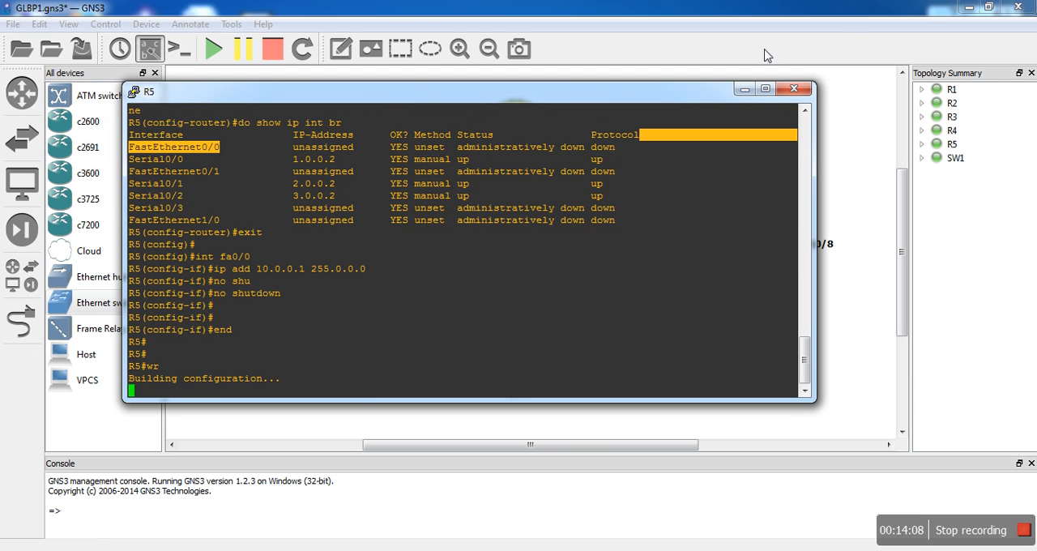
{"action": "left_click", "coordinate": [743, 90]}
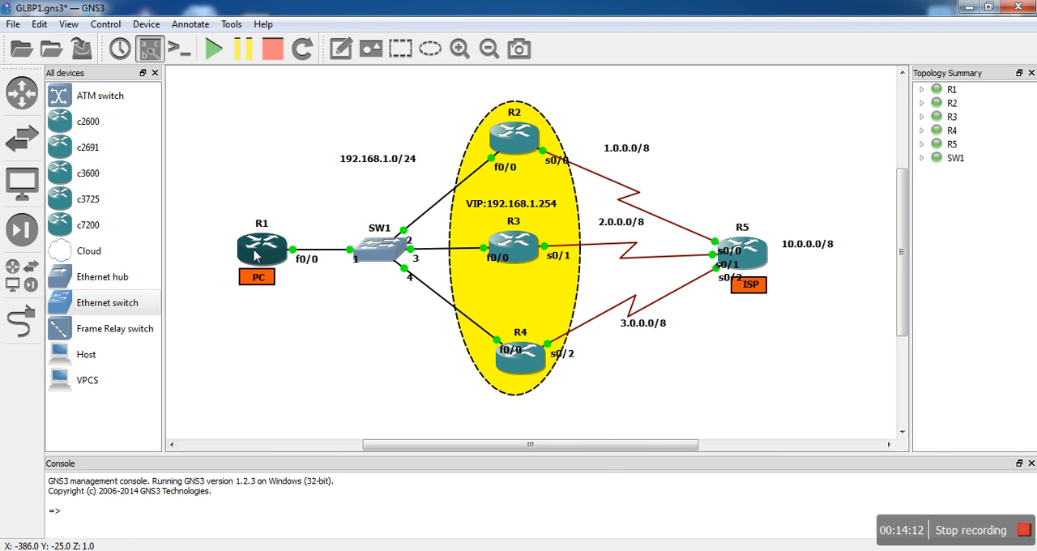
- Bring up R1's console, enter global configuration mode and disable routing with "no ip routing"
{"action": "mouse_move", "coordinate": [255, 254]}
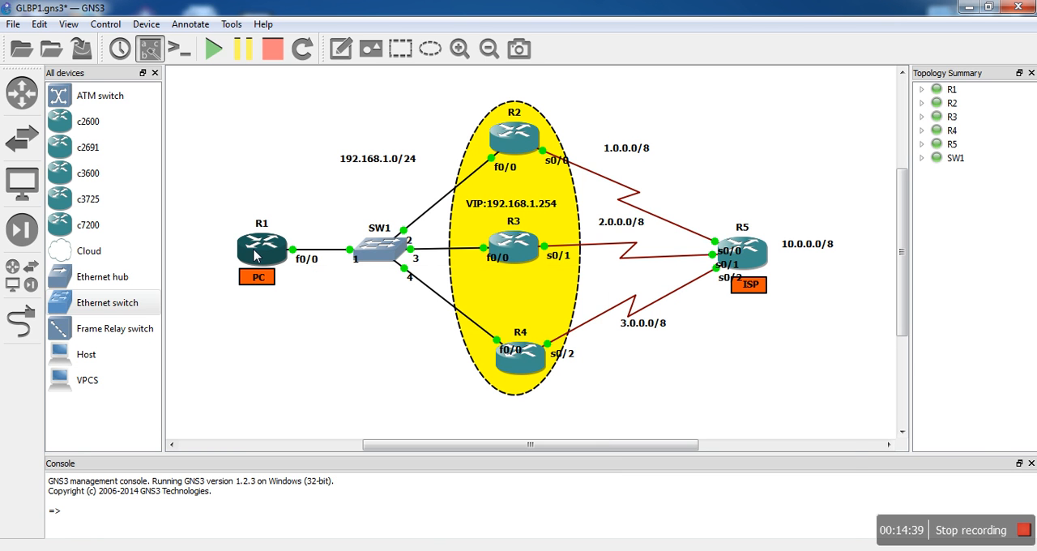
{"action": "mouse_move", "coordinate": [26, 546]}
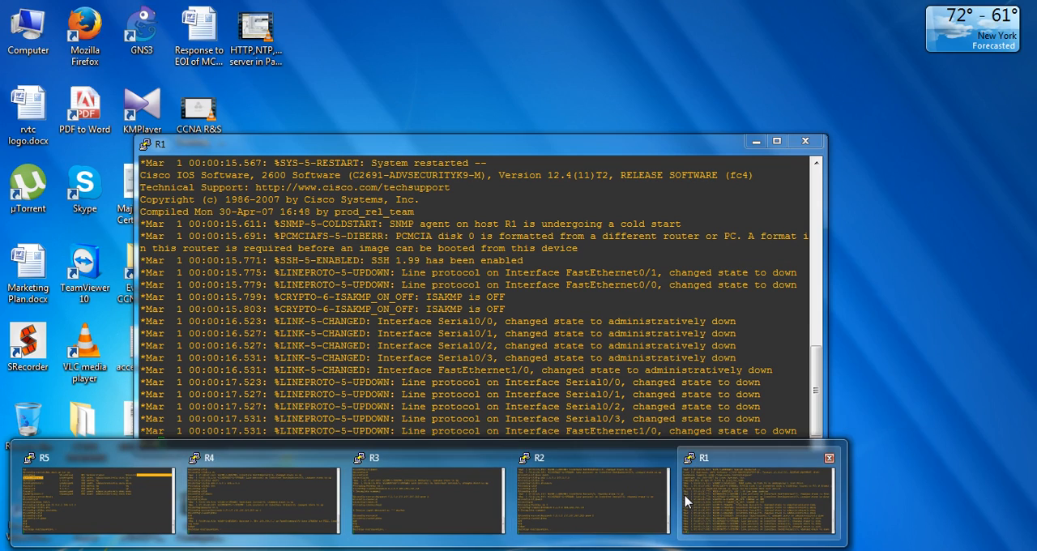
{"action": "left_click", "coordinate": [687, 502]}
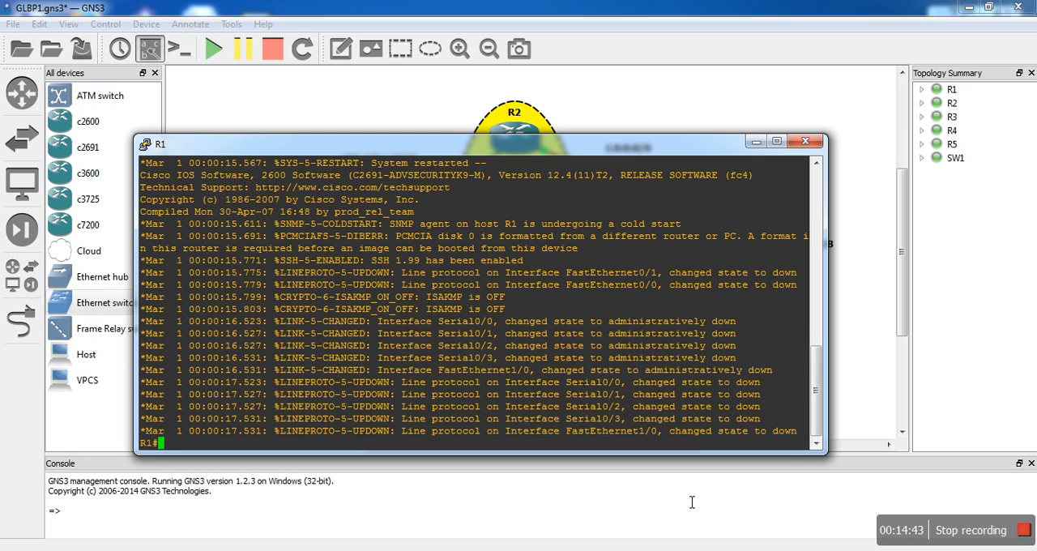
{"action": "type", "text": "conf t"}
{"action": "key", "text": "Return"}
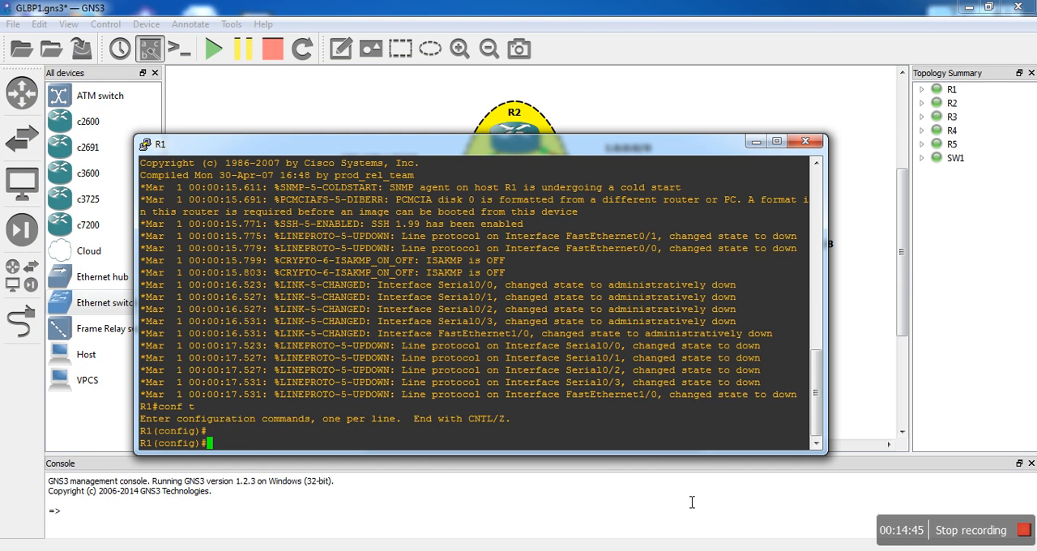
{"action": "key", "text": "Return"}
{"action": "type", "text": "no ip ro"}
{"action": "key", "text": "Tab"}
{"action": "type", "text": "ut"}
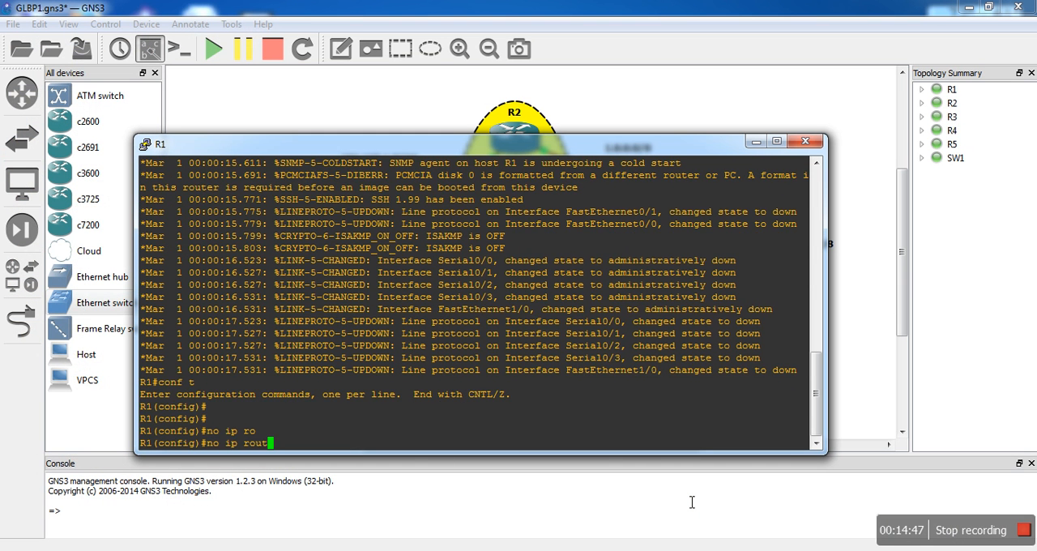
{"action": "type", "text": "in"}
{"action": "key", "text": "Tab"}
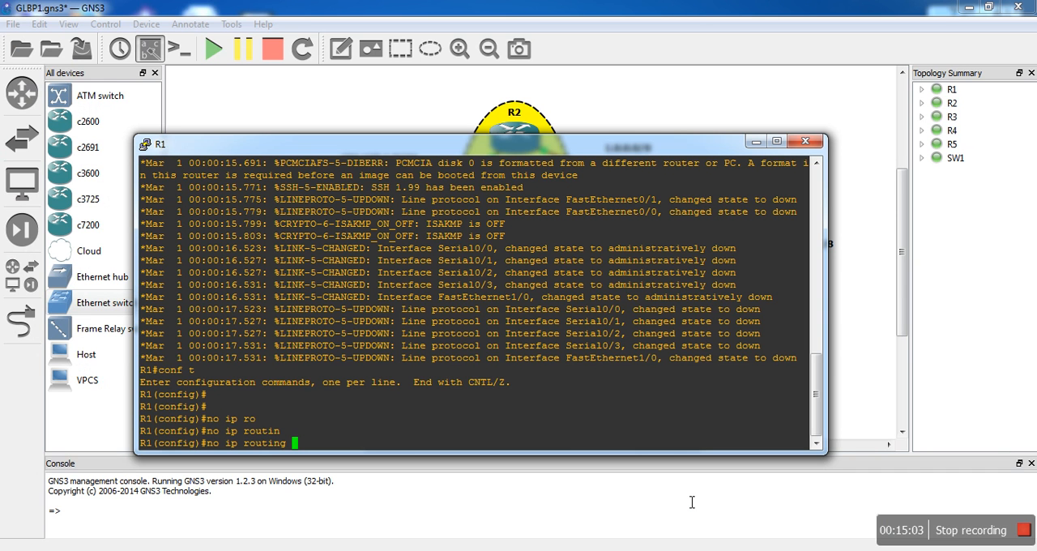
{"action": "key", "text": "Return"}
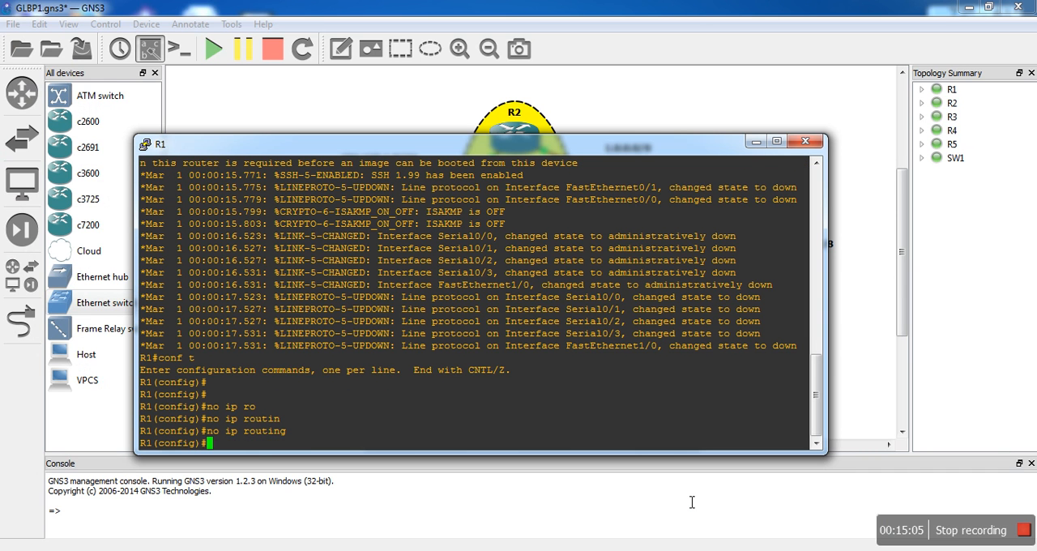
- Set R1's default gateway to the virtual IP with "ip default-gateway 192.168.1.254"
{"action": "type", "text": "d"}
{"action": "key", "text": "BackSpace"}
{"action": "type", "text": "ip de"}
{"action": "key", "text": "Tab"}
{"action": "type", "text": "fa"}
{"action": "key", "text": "Tab"}
{"action": "type", "text": "ult-"}
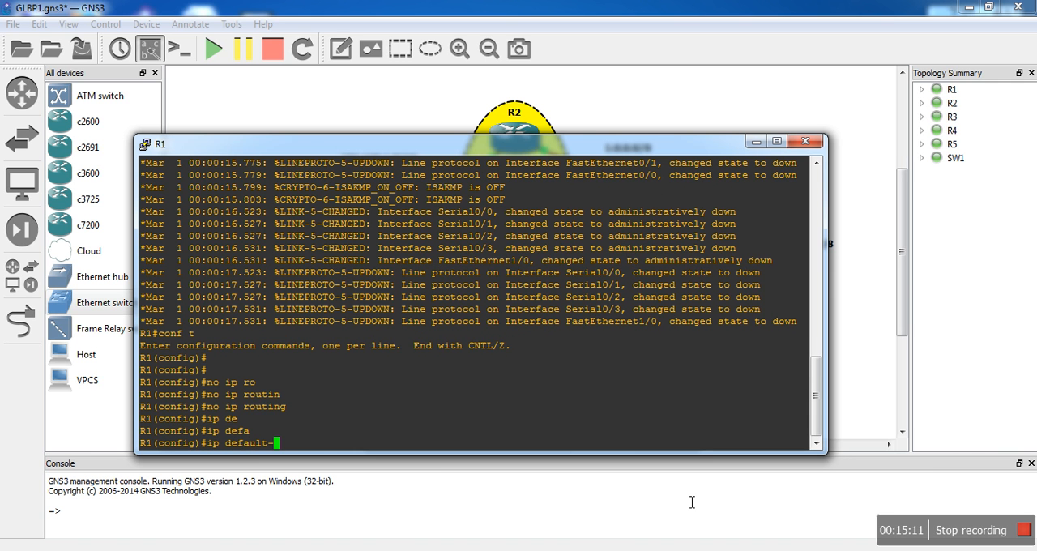
{"action": "type", "text": "g"}
{"action": "key", "text": "Tab"}
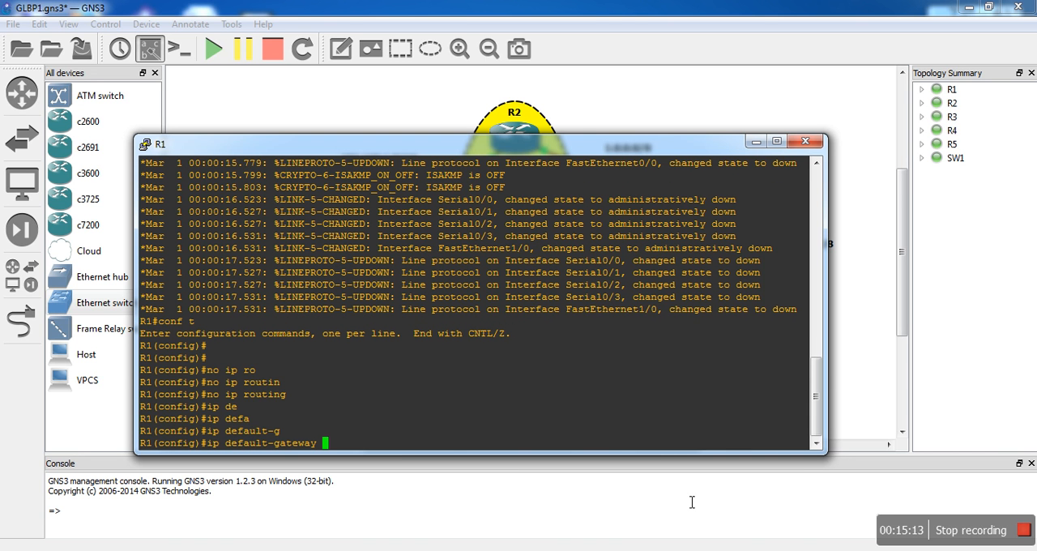
{"action": "type", "text": "192.168.1.254"}
{"action": "key", "text": "Return"}
{"action": "key", "text": "Return"}
{"action": "key", "text": "Return"}
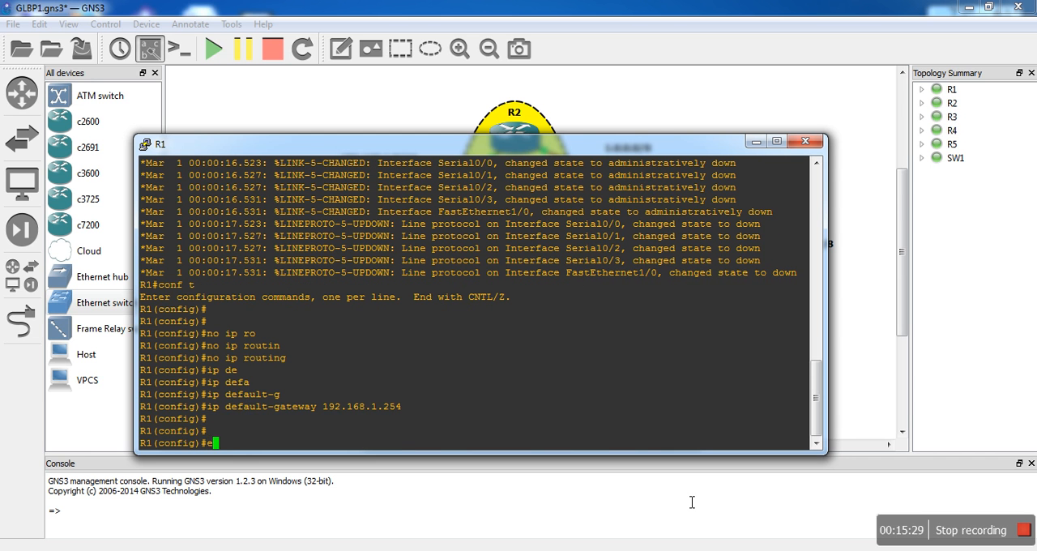
- Leave configuration mode on R1 and save its configuration with "wr"
{"action": "type", "text": "end"}
{"action": "key", "text": "Return"}
{"action": "key", "text": "Return"}
{"action": "key", "text": "Return"}
{"action": "type", "text": "wr"}
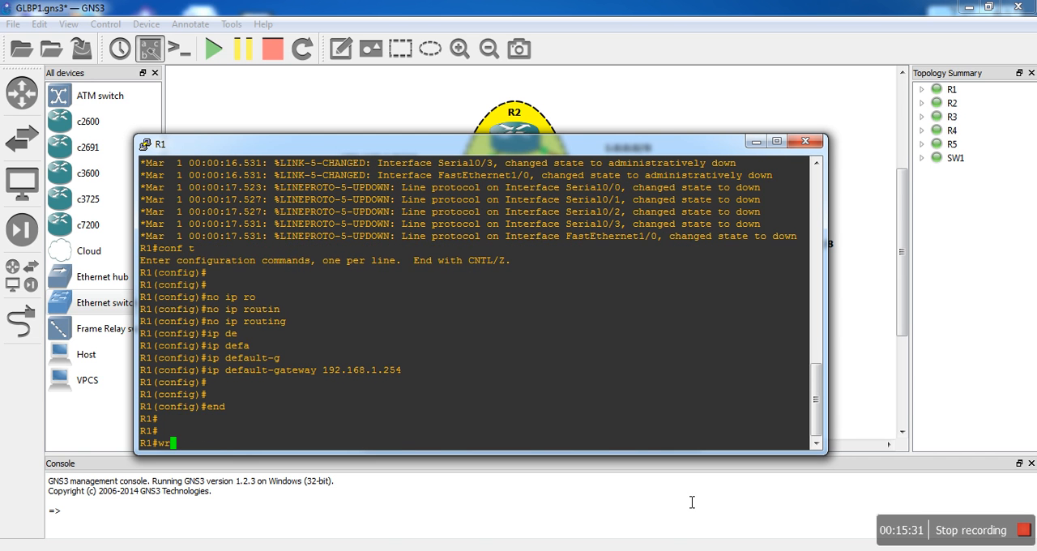
{"action": "key", "text": "Return"}
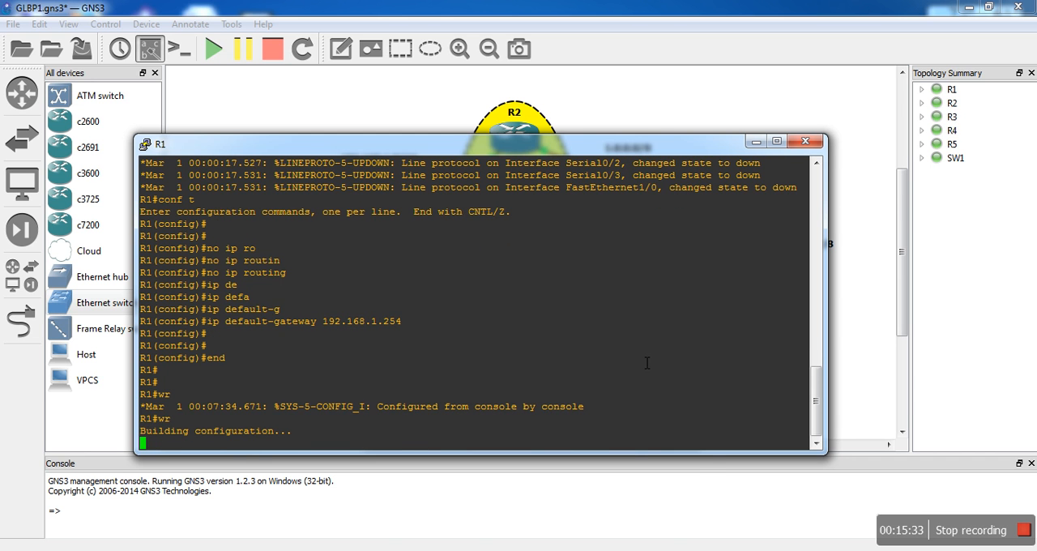
- Open interface fa0/0 for configuration on R1 and assign it the IP address 192.168.1.100 with mask 255.255.255.0
{"action": "left_click_drag", "start_coordinate": [583, 150], "coordinate": [536, 317]}
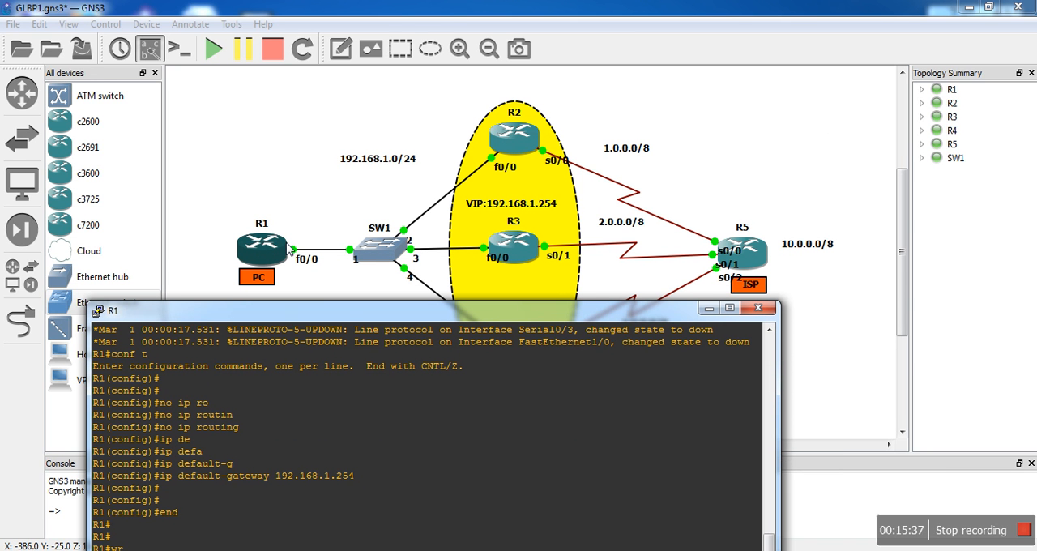
{"action": "left_click_drag", "start_coordinate": [351, 316], "coordinate": [620, 71]}
{"action": "type", "text": "conf t"}
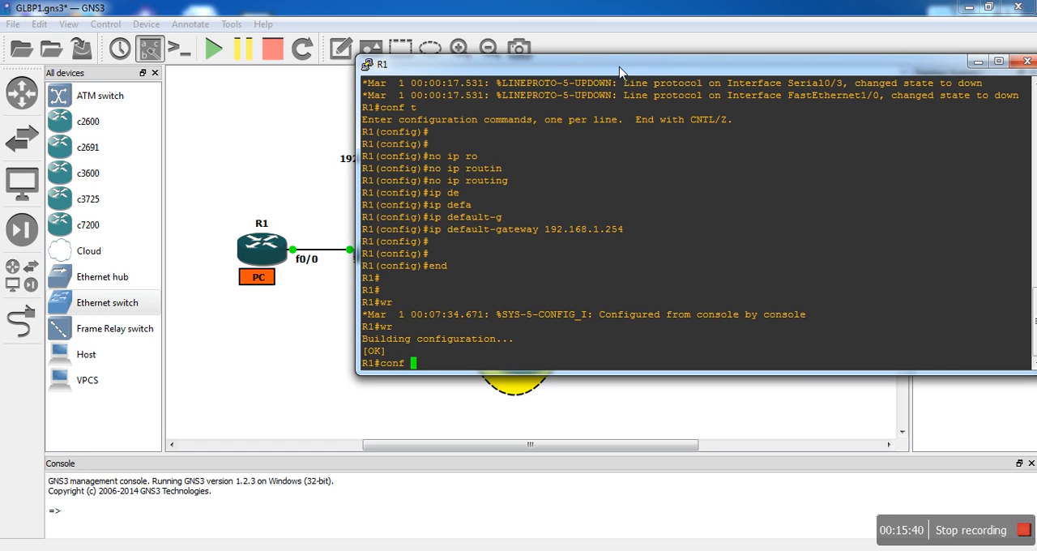
{"action": "key", "text": "Return"}
{"action": "type", "text": "int fa0/0"}
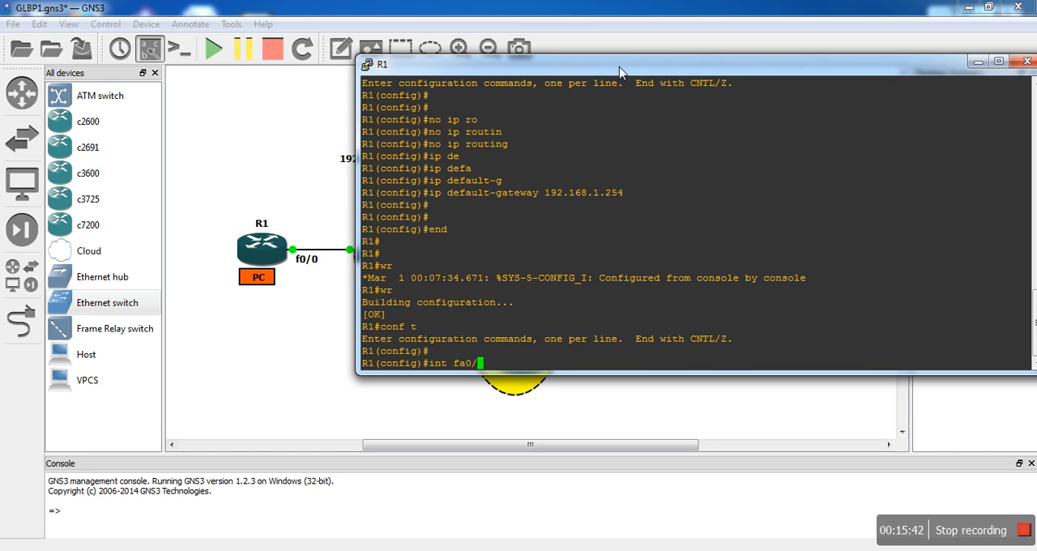
{"action": "key", "text": "Return"}
{"action": "key", "text": "Return"}
{"action": "key", "text": "Return"}
{"action": "type", "text": "ip add "}
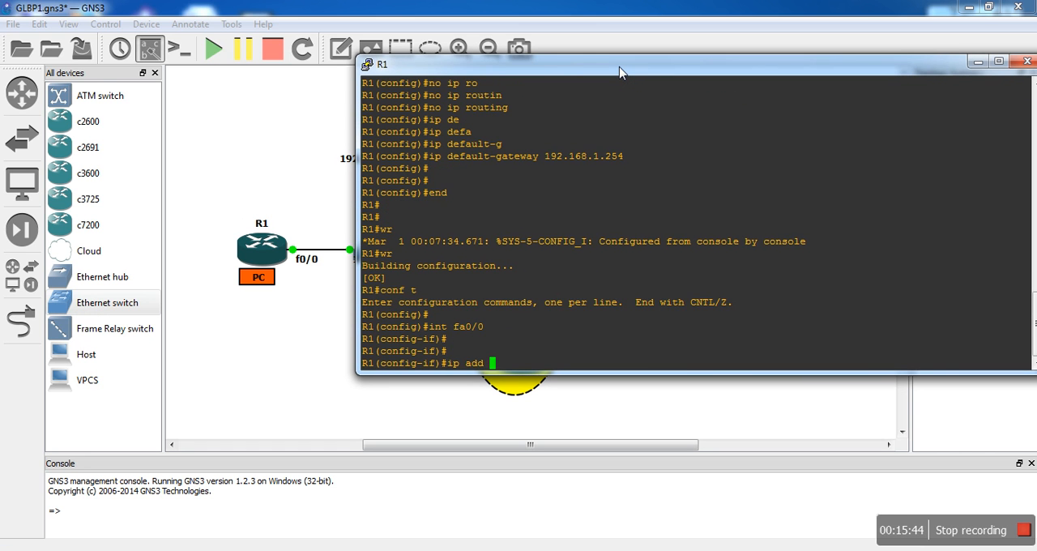
{"action": "type", "text": "192.168.1.100 255.255.255.0"}
{"action": "key", "text": "Return"}
- Enable R1's fa0/0 interface with "no shutdown"
{"action": "type", "text": "no sh"}
{"action": "key", "text": "Tab"}
{"action": "key", "text": "Return"}
{"action": "key", "text": "Return"}
{"action": "key", "text": "Return"}
- Leave configuration mode on R1, save its configuration with "wr" and put its console away
{"action": "type", "text": "end"}
{"action": "key", "text": "Return"}
{"action": "key", "text": "Return"}
{"action": "key", "text": "Return"}
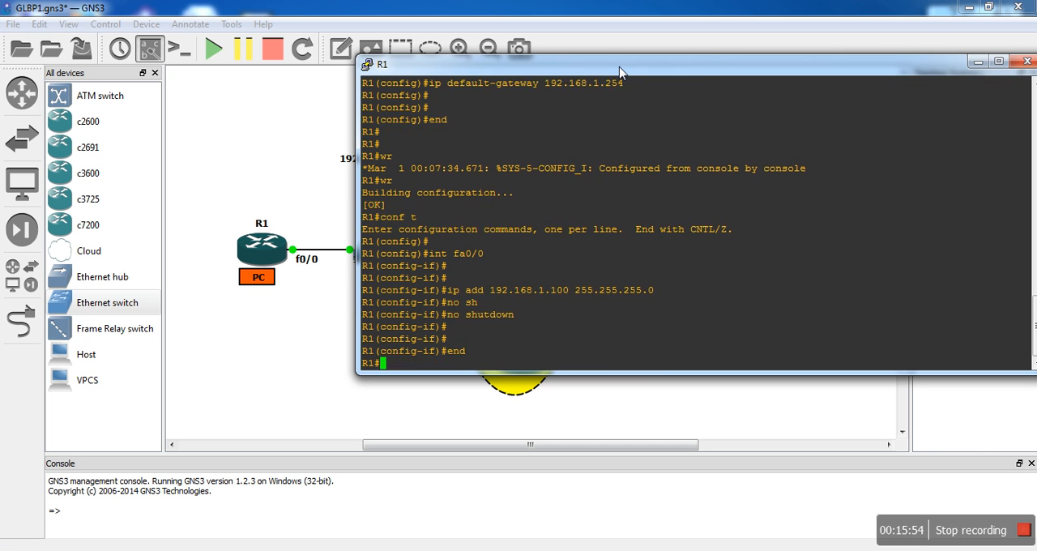
{"action": "type", "text": "wr"}
{"action": "key", "text": "Return"}
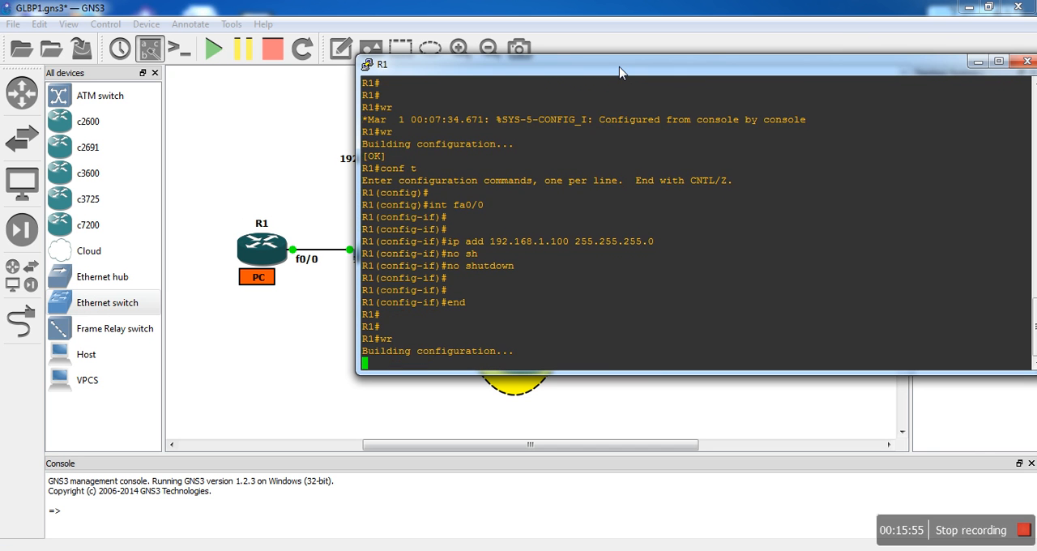
{"action": "left_click", "coordinate": [976, 62]}
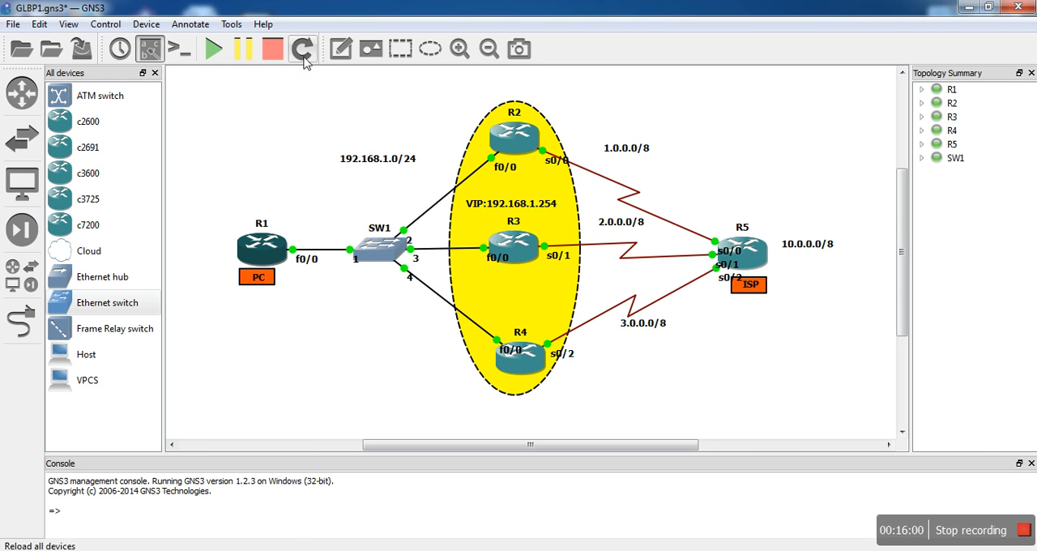
- Add a two-line note "GLBP (Gateway Load Balancing Protocol) Configuration" and position it as a title above R2
{"action": "left_click", "coordinate": [334, 53]}
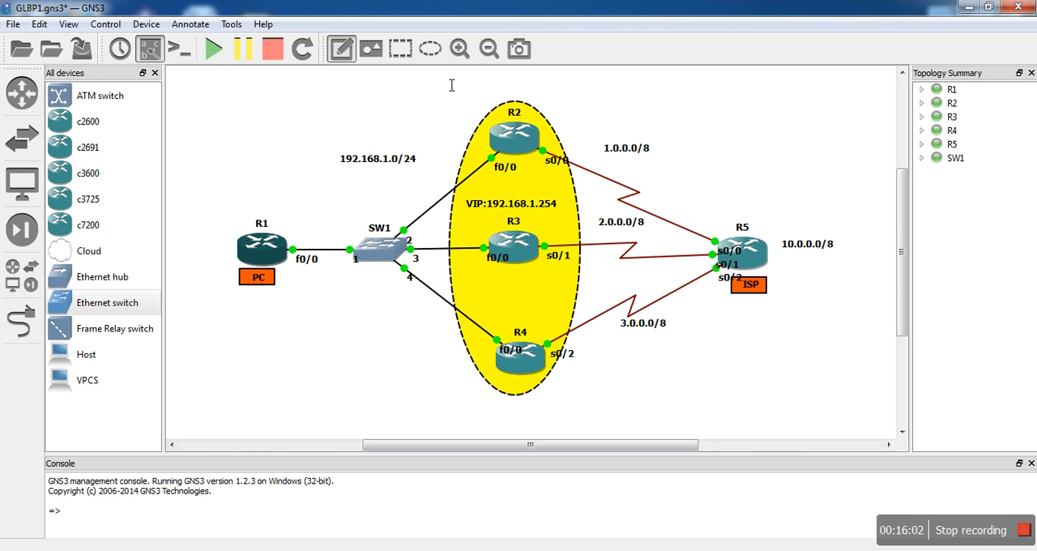
{"action": "type", "text": "GL"}
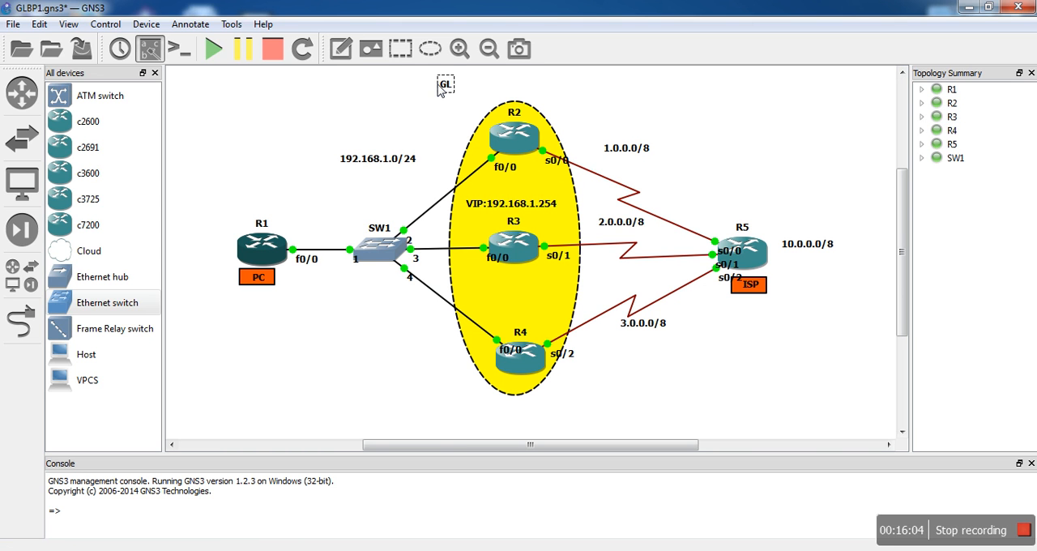
{"action": "type", "text": "BP (Gate"}
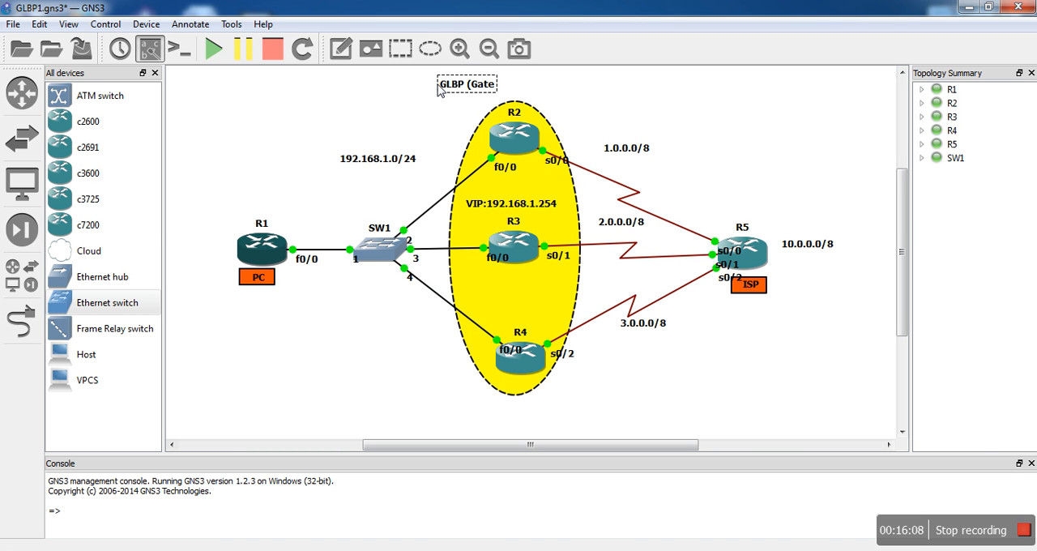
{"action": "type", "text": "way Load"}
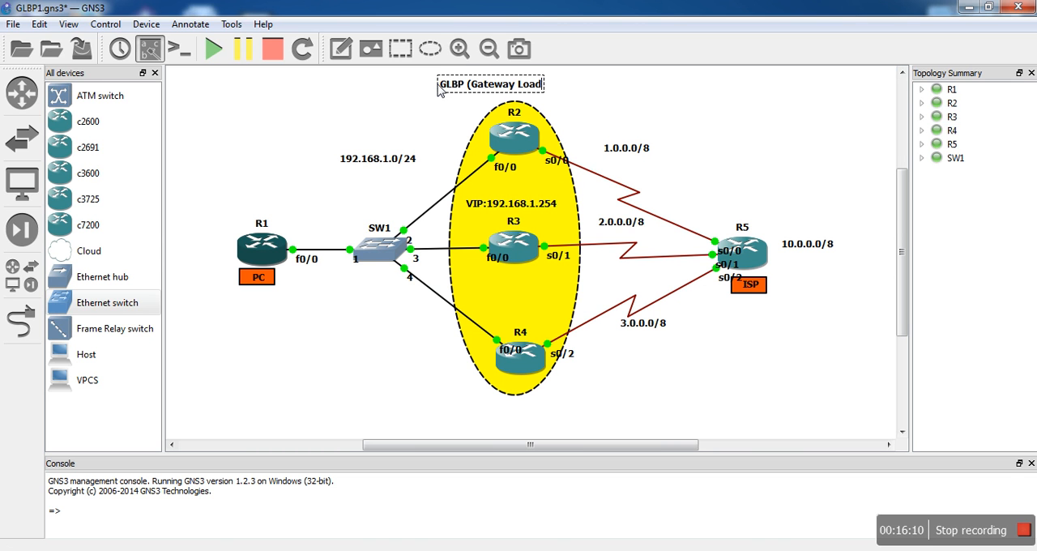
{"action": "type", "text": " Balanc"}
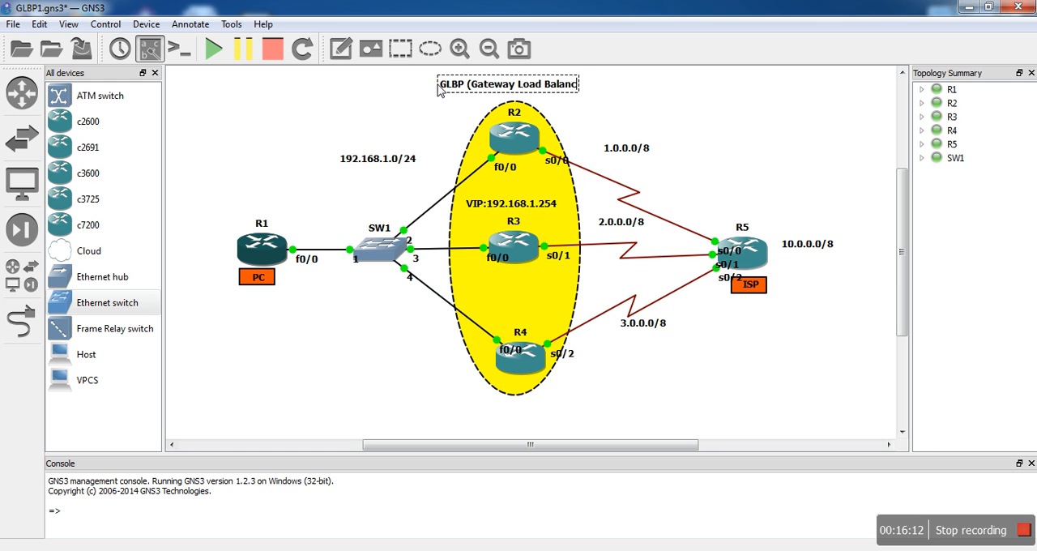
{"action": "type", "text": "ing Prot"}
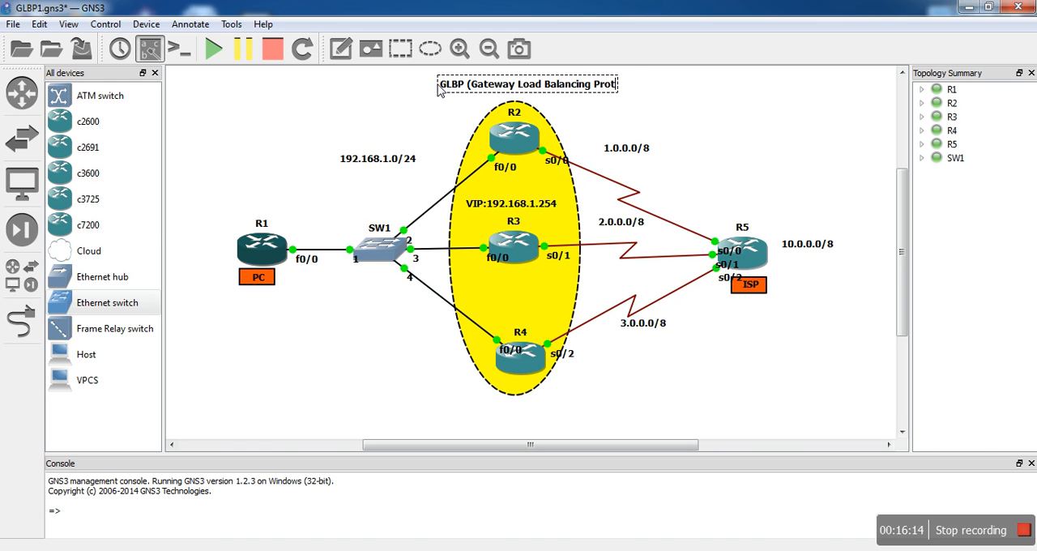
{"action": "type", "text": "ocol)"}
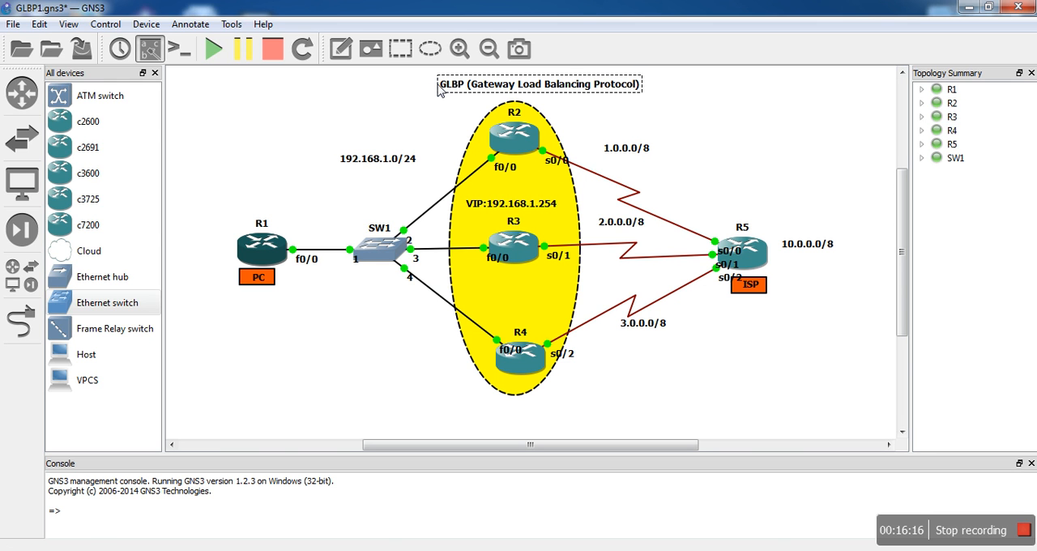
{"action": "key", "text": "Return"}
{"action": "type", "text": "Configuration"}
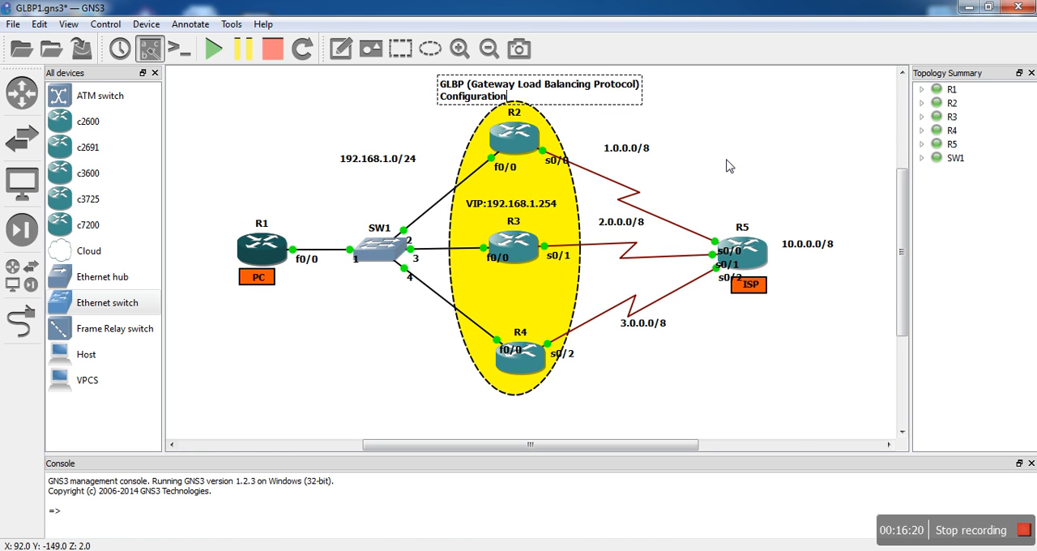
{"action": "left_click", "coordinate": [721, 165]}
{"action": "left_click_drag", "start_coordinate": [554, 77], "coordinate": [529, 81]}
{"action": "left_click", "coordinate": [763, 126]}
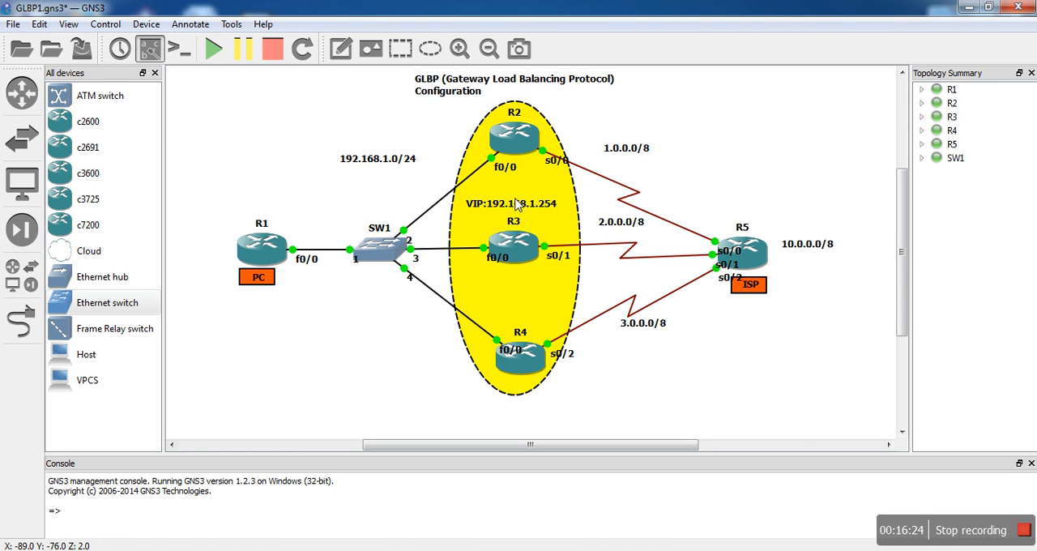
- Bring up R2's console, enter global configuration mode and open interface fa0/0 for configuration
{"action": "left_click", "coordinate": [428, 549]}
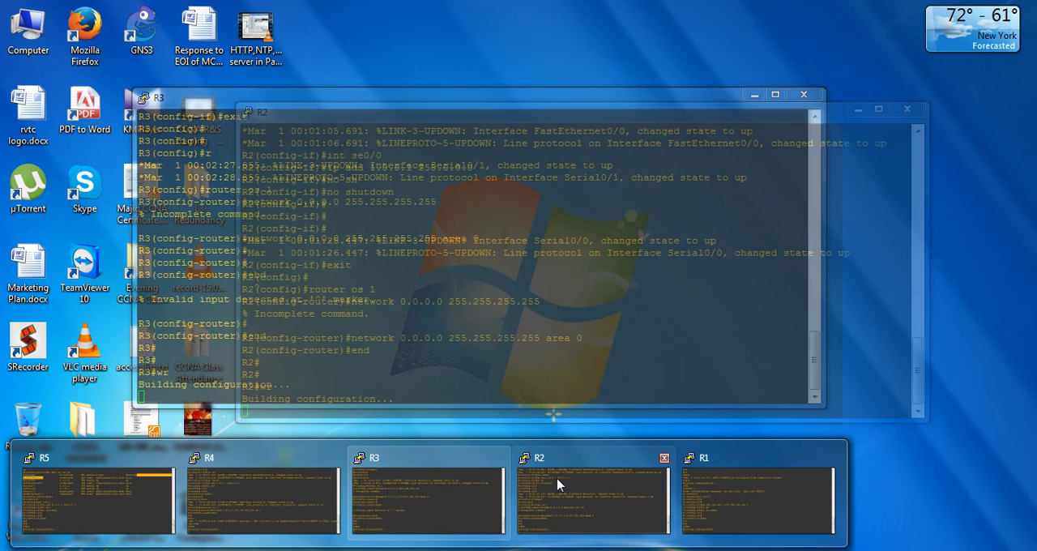
{"action": "left_click", "coordinate": [557, 485]}
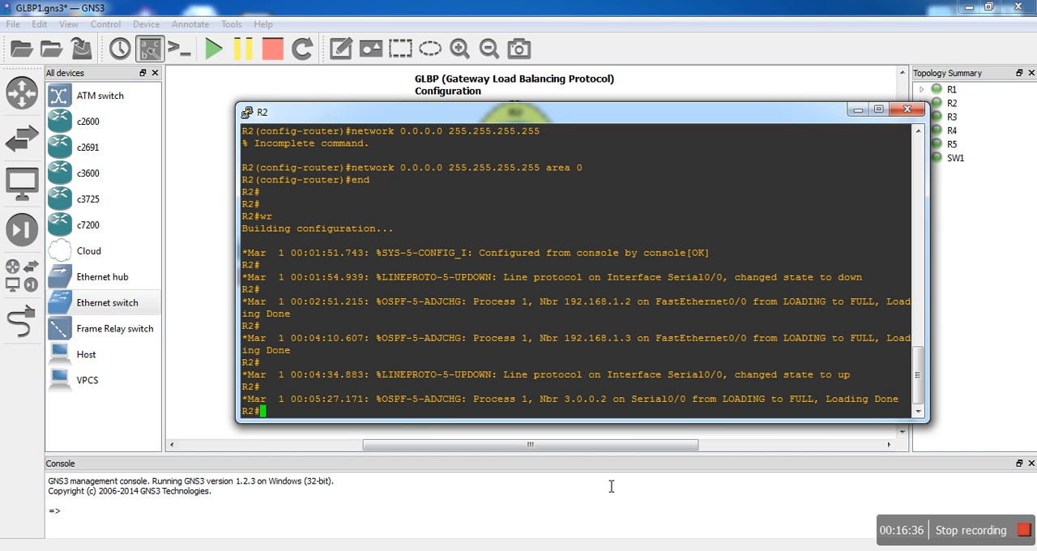
{"action": "type", "text": "c"}
{"action": "type", "text": "c"}
{"action": "type", "text": "onf t"}
{"action": "key", "text": "Return"}
{"action": "key", "text": "Return"}
{"action": "type", "text": "int fa0/0"}
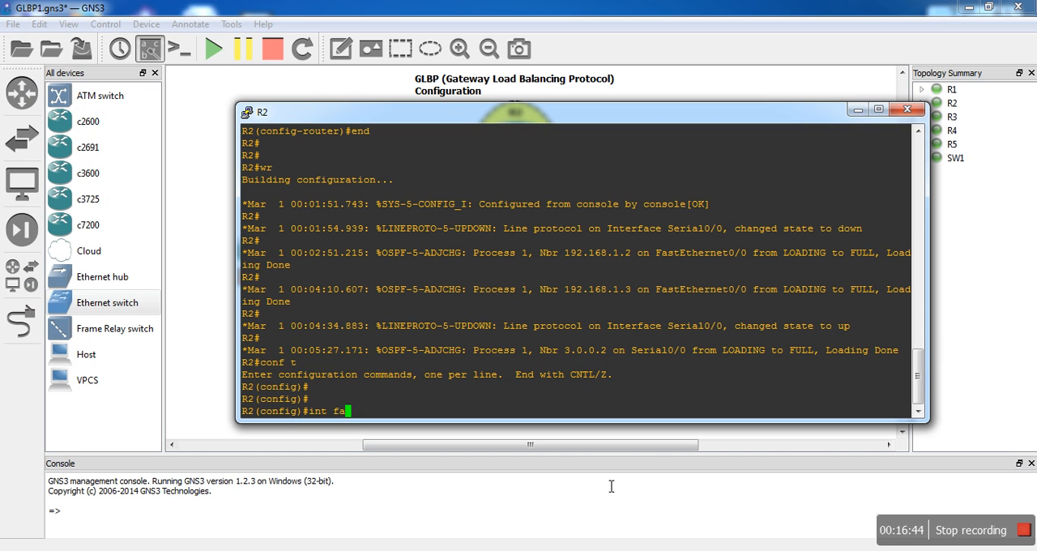
{"action": "key", "text": "Return"}
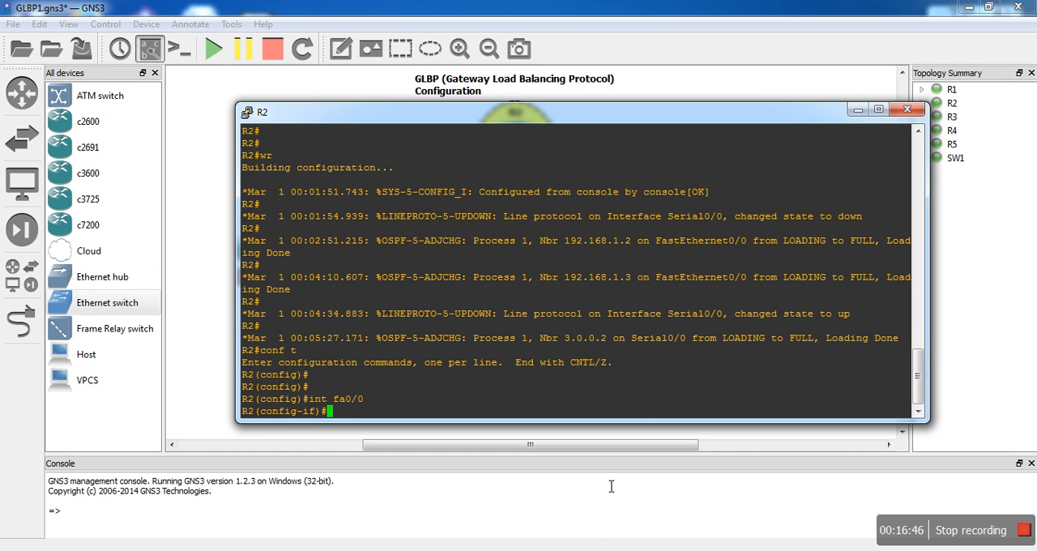
{"action": "left_click_drag", "start_coordinate": [665, 115], "coordinate": [607, 267]}
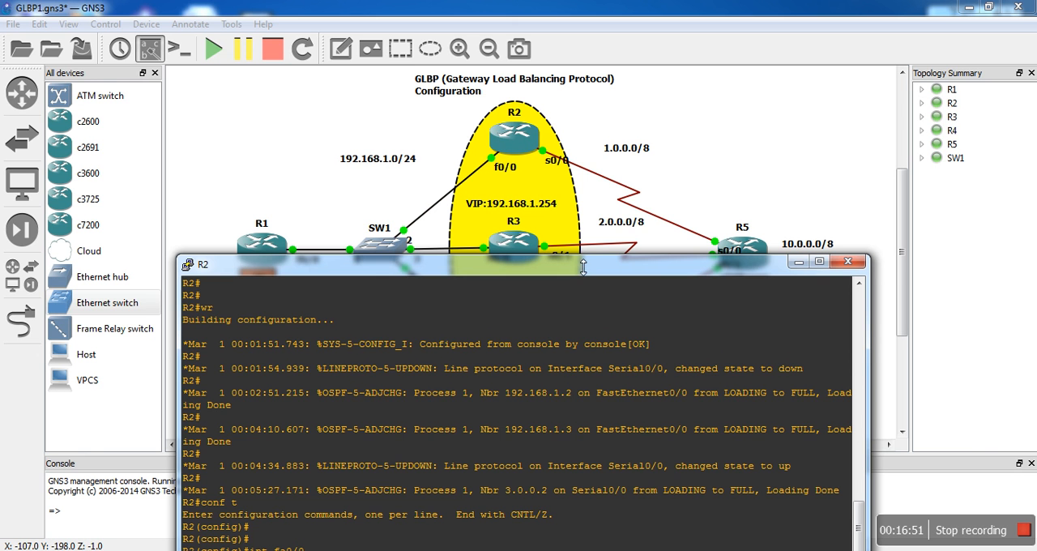
{"action": "left_click_drag", "start_coordinate": [584, 268], "coordinate": [592, 109]}
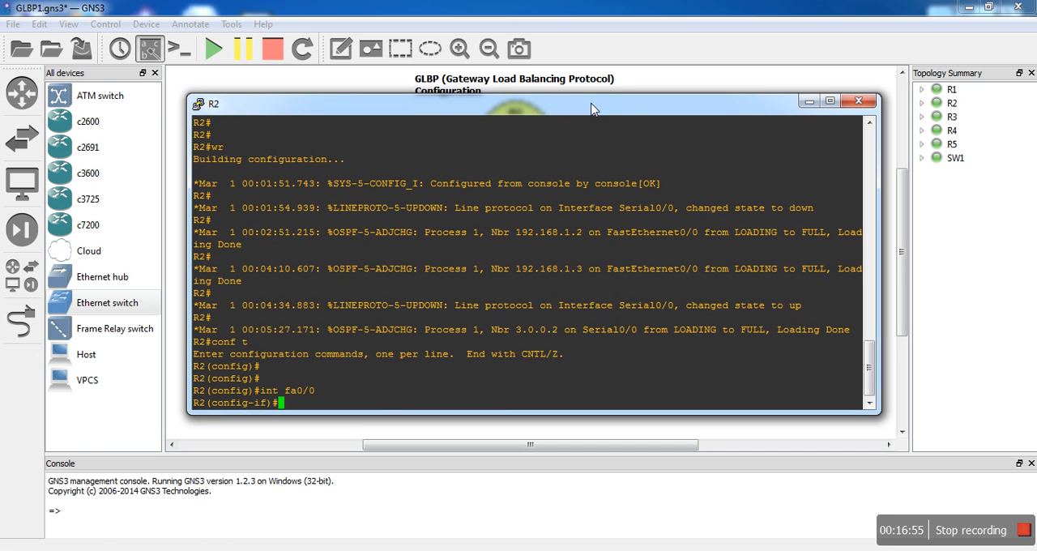
- Try completing an "hsrp" command on R2's fa0/0 and query its help
{"action": "type", "text": "hs"}
{"action": "key", "text": "Tab"}
{"action": "type", "text": "r"}
{"action": "key", "text": "Tab"}
{"action": "type", "text": "p"}
{"action": "key", "text": "Tab"}
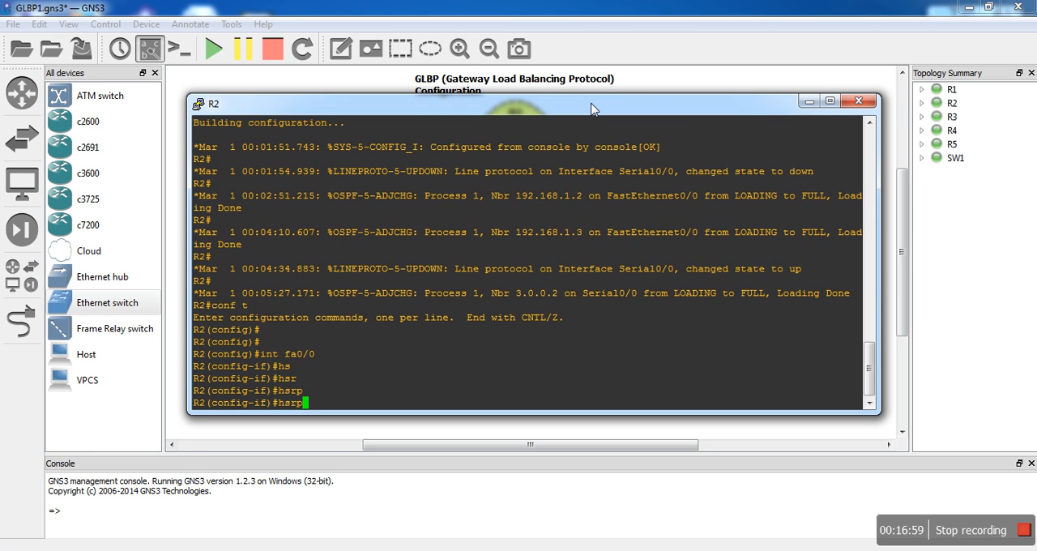
{"action": "type", "text": "?"}
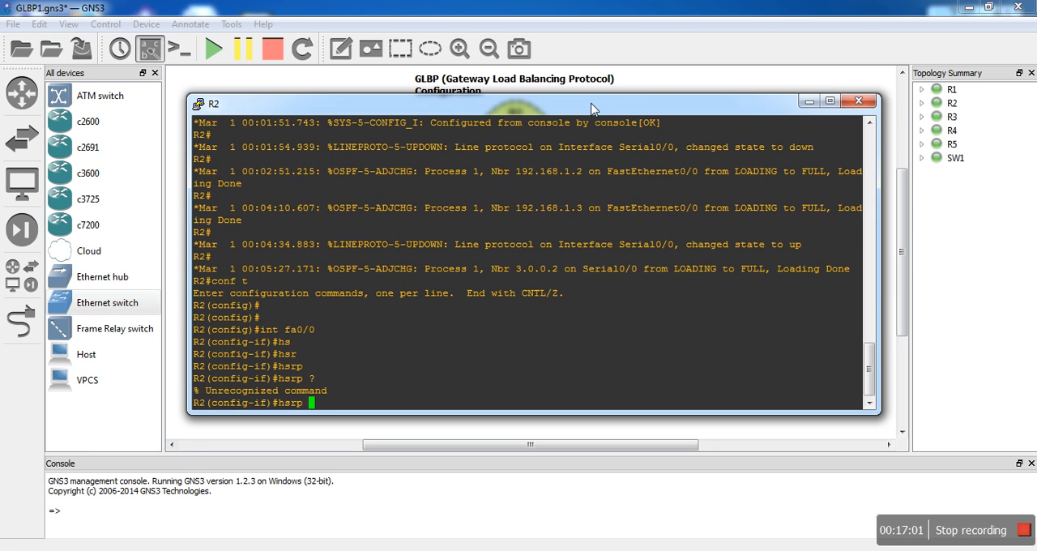
- Try the "standby" command on R2's fa0/0, clear it and query the help for "vrrp"
{"action": "key", "text": "BackSpace"}
{"action": "key", "text": "BackSpace"}
{"action": "key", "text": "BackSpace"}
{"action": "key", "text": "BackSpace"}
{"action": "key", "text": "BackSpace"}
{"action": "type", "text": "stan"}
{"action": "key", "text": "Tab"}
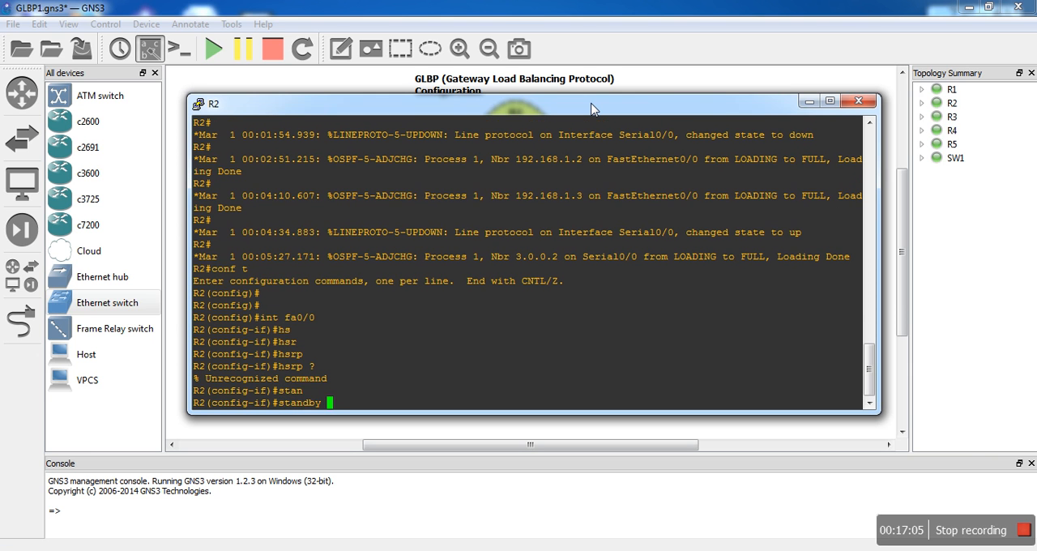
{"action": "key", "text": "BackSpace"}
{"action": "key", "text": "BackSpace"}
{"action": "key", "text": "BackSpace"}
{"action": "key", "text": "BackSpace"}
{"action": "key", "text": "BackSpace"}
{"action": "key", "text": "BackSpace"}
{"action": "key", "text": "BackSpace"}
{"action": "key", "text": "BackSpace"}
{"action": "type", "text": "vrrp ?"}
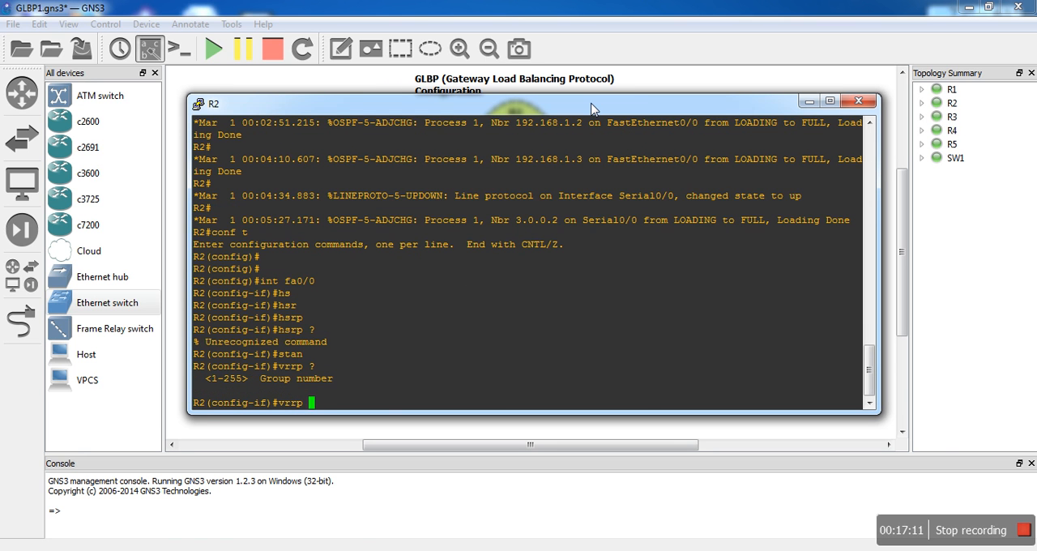
- Replace the vrrp entry with "glbp" and query its allowed group number range
{"action": "key", "text": "BackSpace"}
{"action": "key", "text": "BackSpace"}
{"action": "key", "text": "BackSpace"}
{"action": "key", "text": "BackSpace"}
{"action": "key", "text": "BackSpace"}
{"action": "type", "text": "glbp ?"}
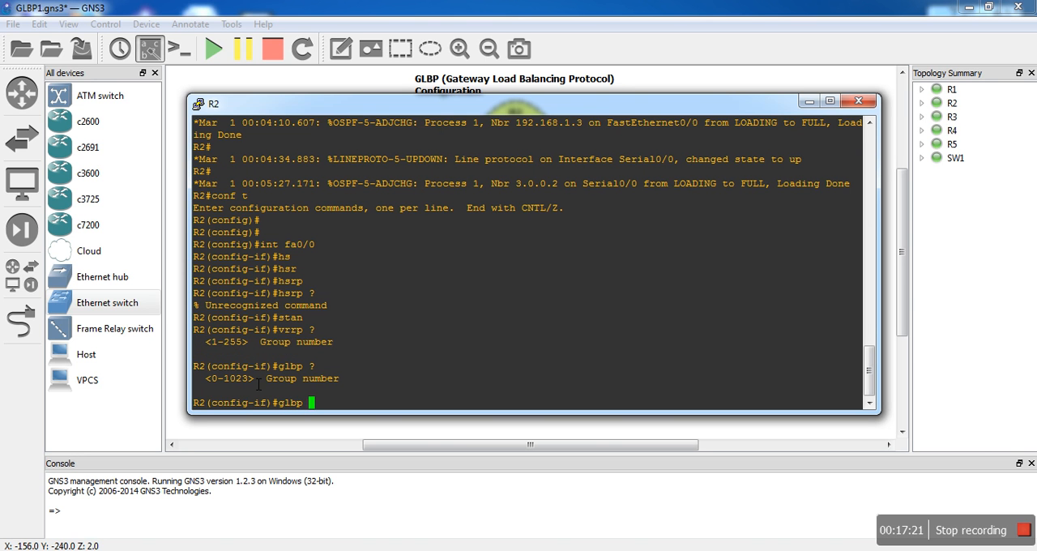
{"action": "left_click_drag", "start_coordinate": [252, 381], "coordinate": [217, 383]}
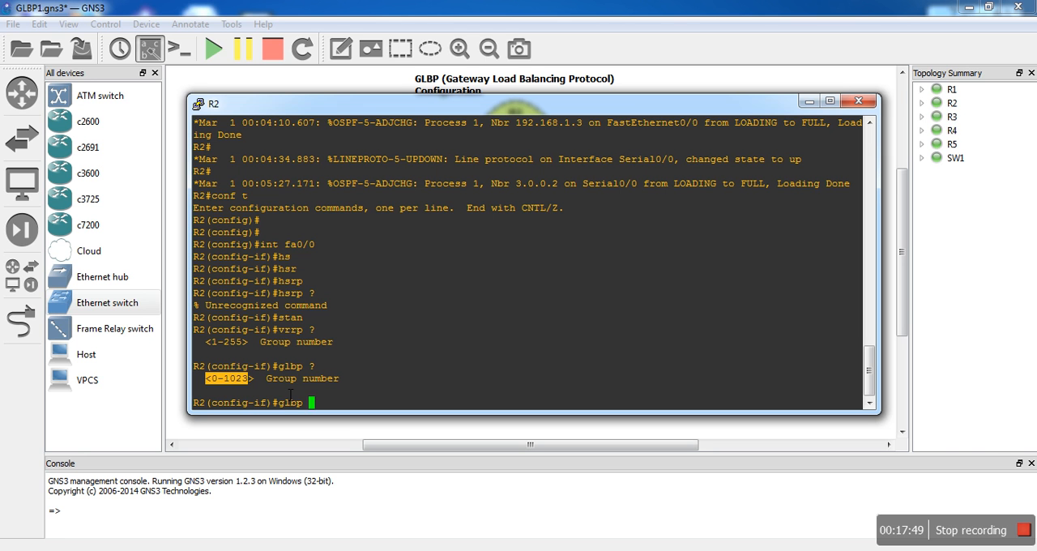
- Review the options of GLBP group 1 on R2's fa0/0 and set its virtual IP to 192.168.1.254
{"action": "type", "text": "1 ?"}
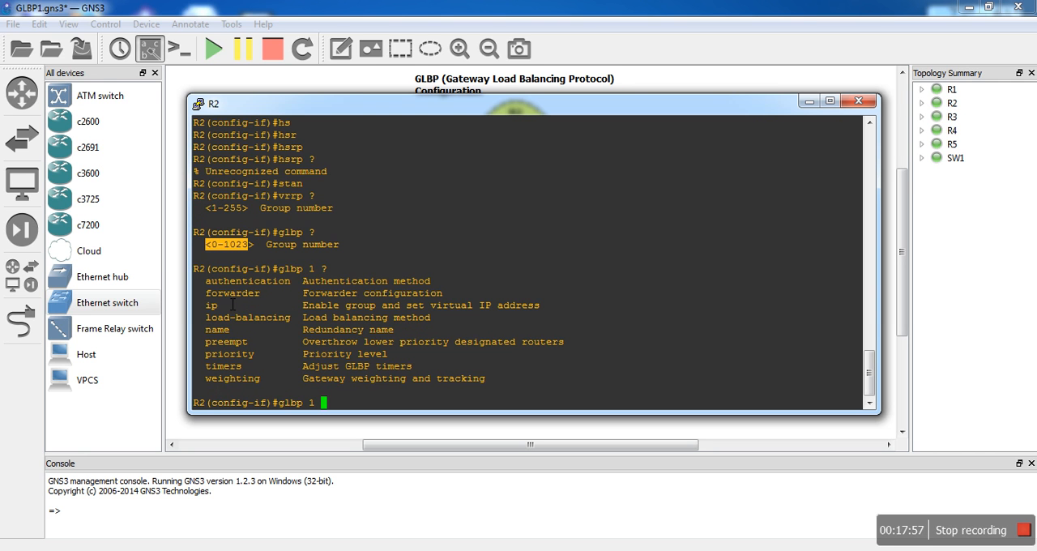
{"action": "left_click_drag", "start_coordinate": [224, 306], "coordinate": [293, 323]}
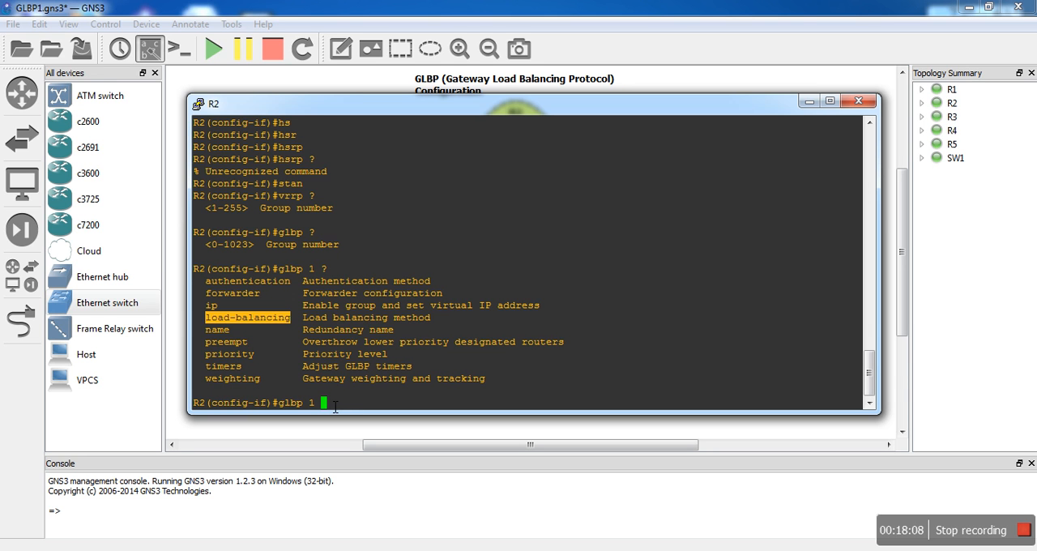
{"action": "left_click", "coordinate": [334, 406]}
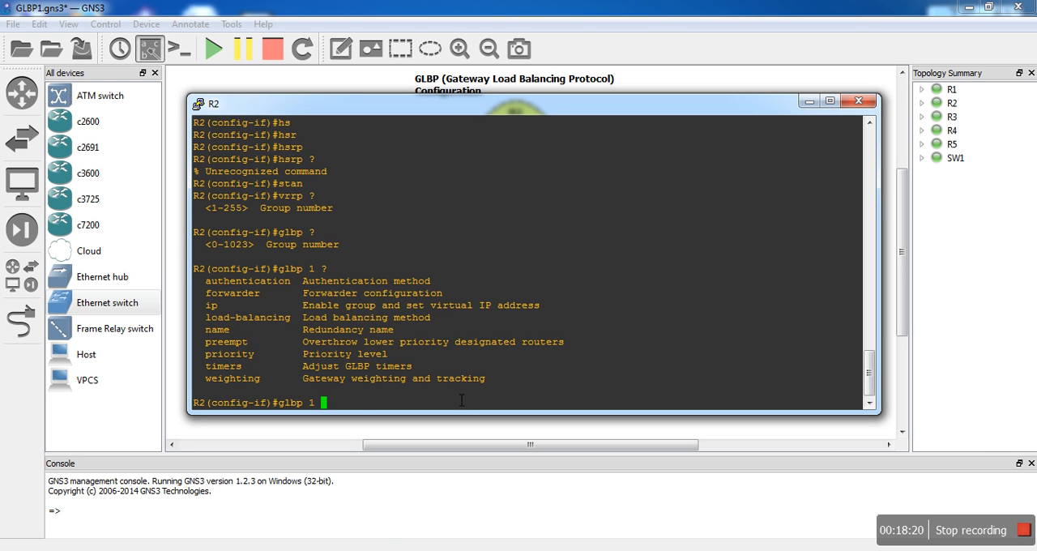
{"action": "type", "text": "ip 192.168.1.254"}
{"action": "key", "text": "Return"}
- Review the options of GLBP group 1 on R2's fa0/0 and set the group's priority to 200
{"action": "type", "text": "gl"}
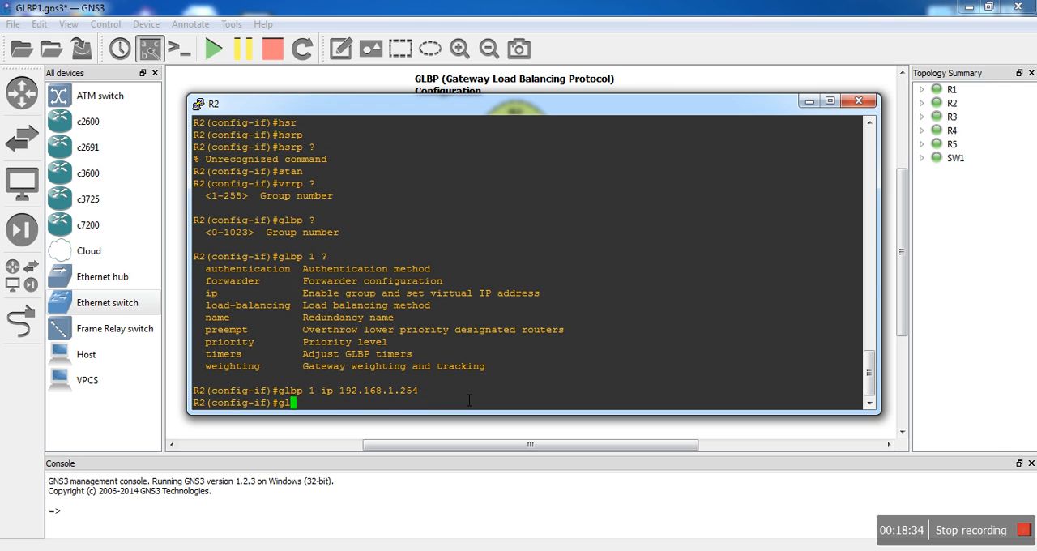
{"action": "key", "text": "Tab"}
{"action": "type", "text": "1 "}
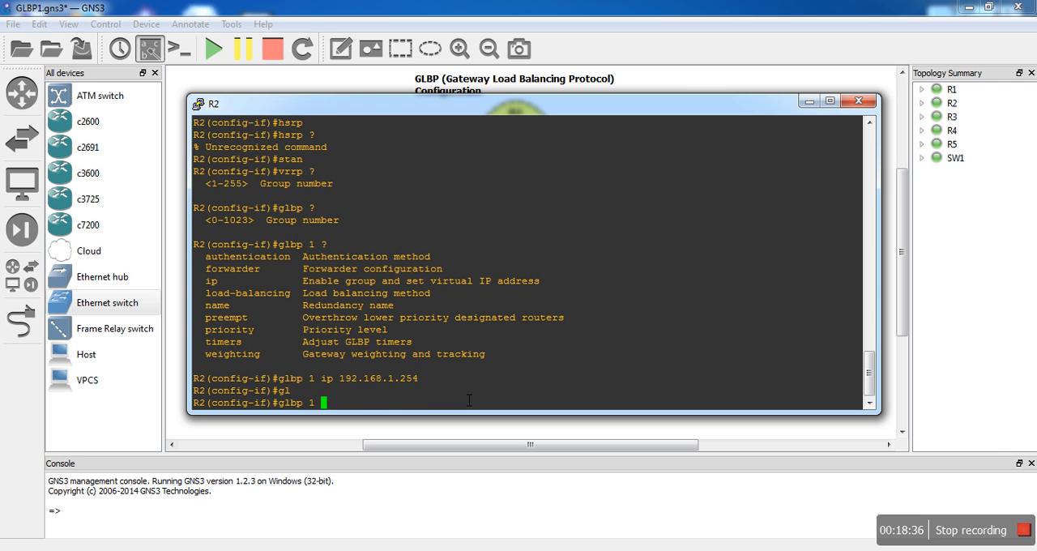
{"action": "type", "text": "?"}
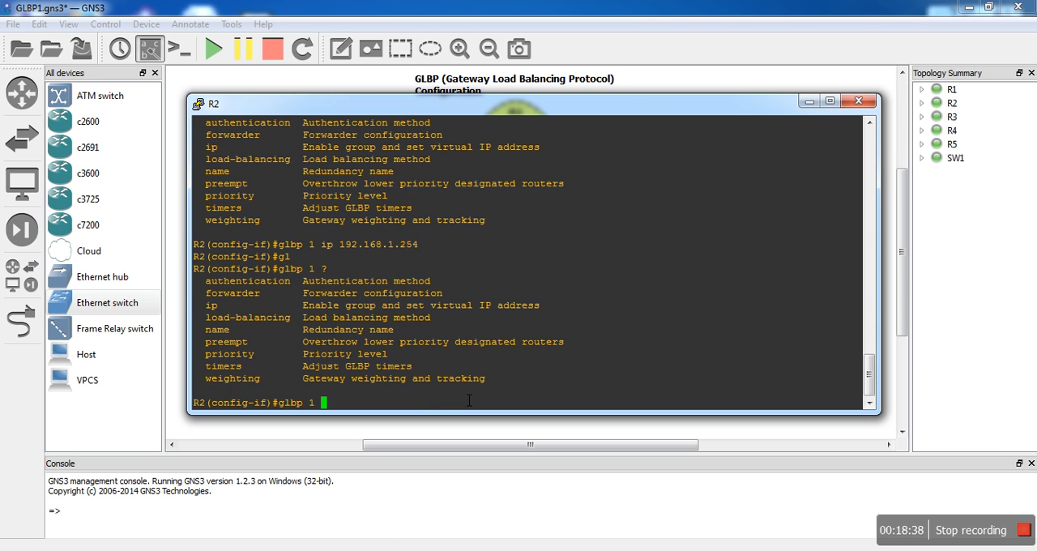
{"action": "type", "text": "pr"}
{"action": "key", "text": "Tab"}
{"action": "type", "text": "i"}
{"action": "key", "text": "Tab"}
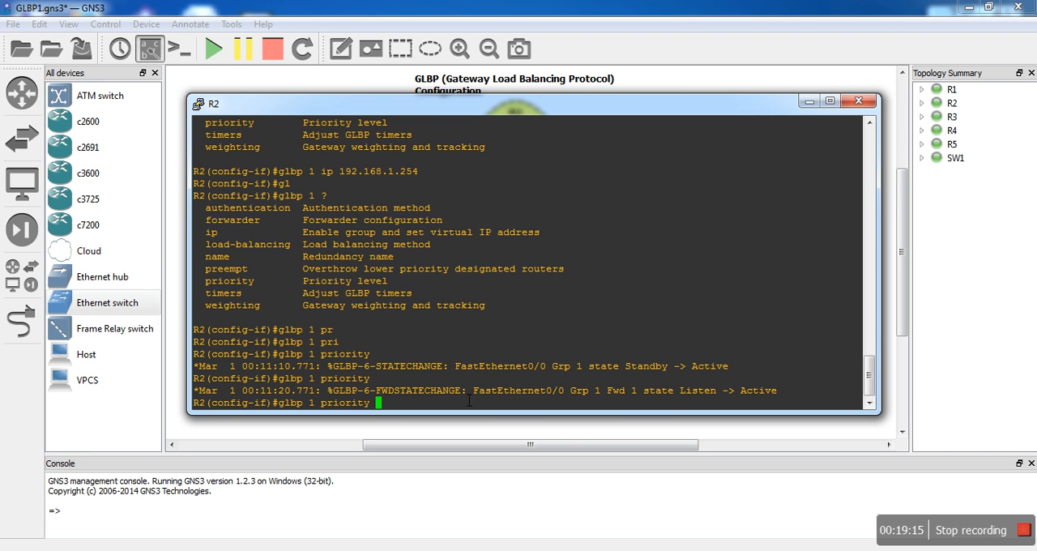
{"action": "type", "text": "150"}
{"action": "key", "text": "BackSpace"}
{"action": "key", "text": "BackSpace"}
{"action": "key", "text": "BackSpace"}
{"action": "type", "text": "200"}
{"action": "key", "text": "Return"}
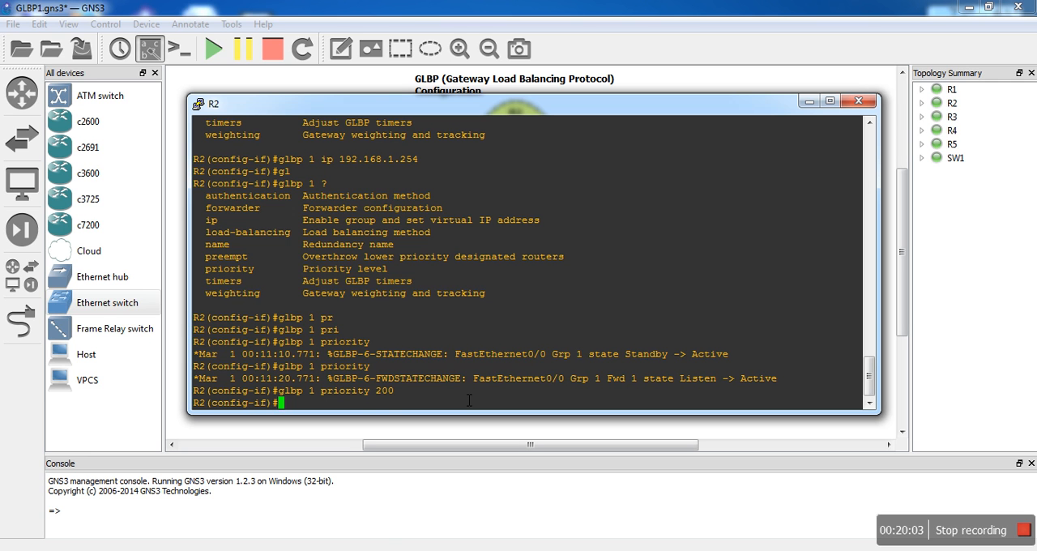
- Enable preempt for GLBP group 1 on R2's fa0/0
{"action": "type", "text": "gl"}
{"action": "key", "text": "Tab"}
{"action": "type", "text": "1 pre"}
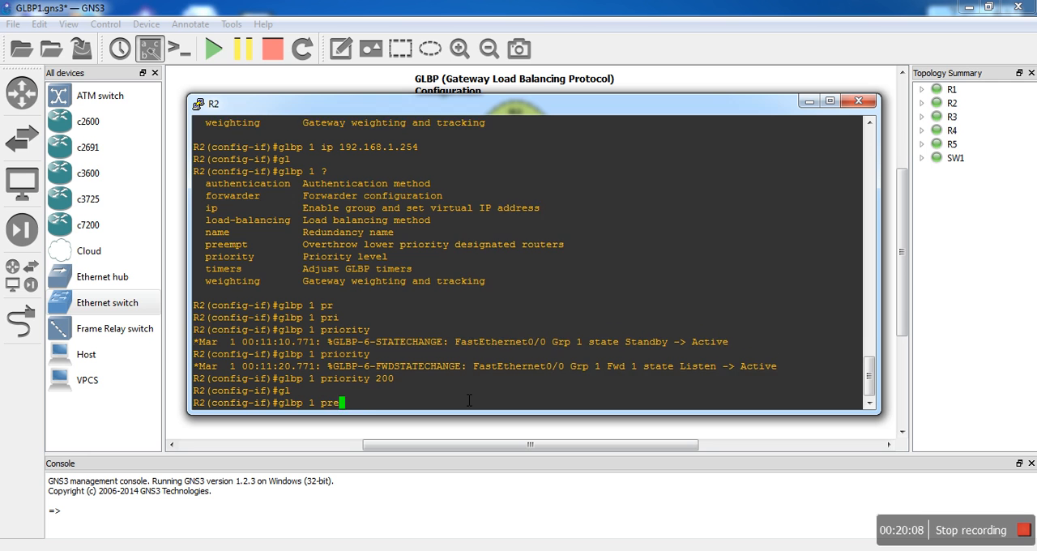
{"action": "key", "text": "Tab"}
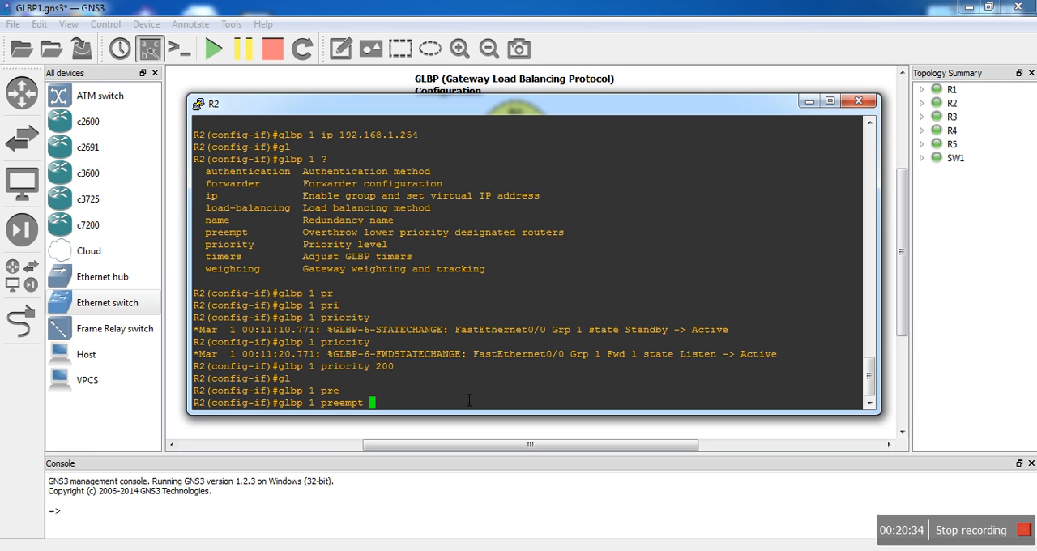
{"action": "key", "text": "Return"}
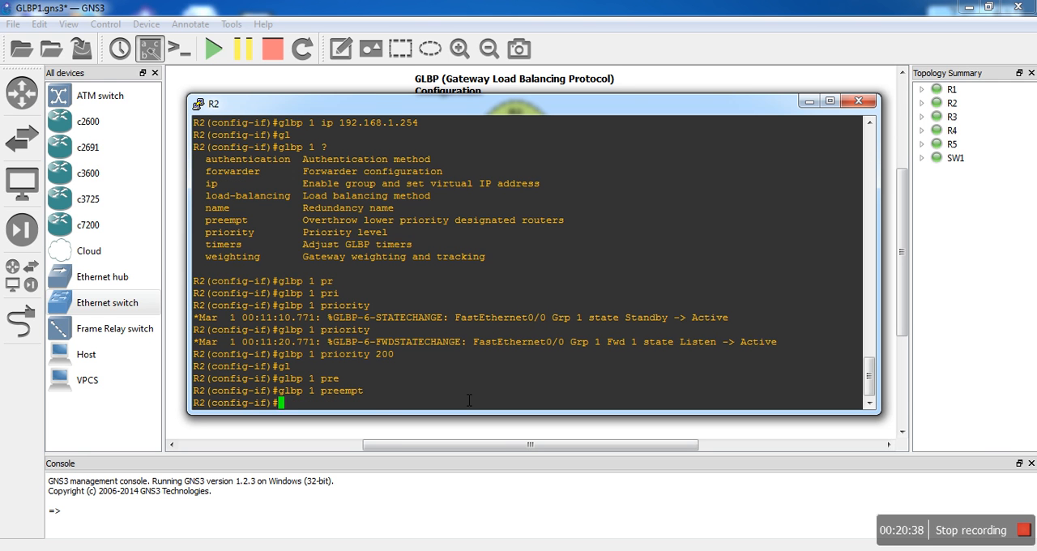
- List the GLBP group 1 options, start the group's timers command on R2's fa0/0 and query its help
{"action": "type", "text": "gl"}
{"action": "key", "text": "Tab"}
{"action": "type", "text": "1 ?"}
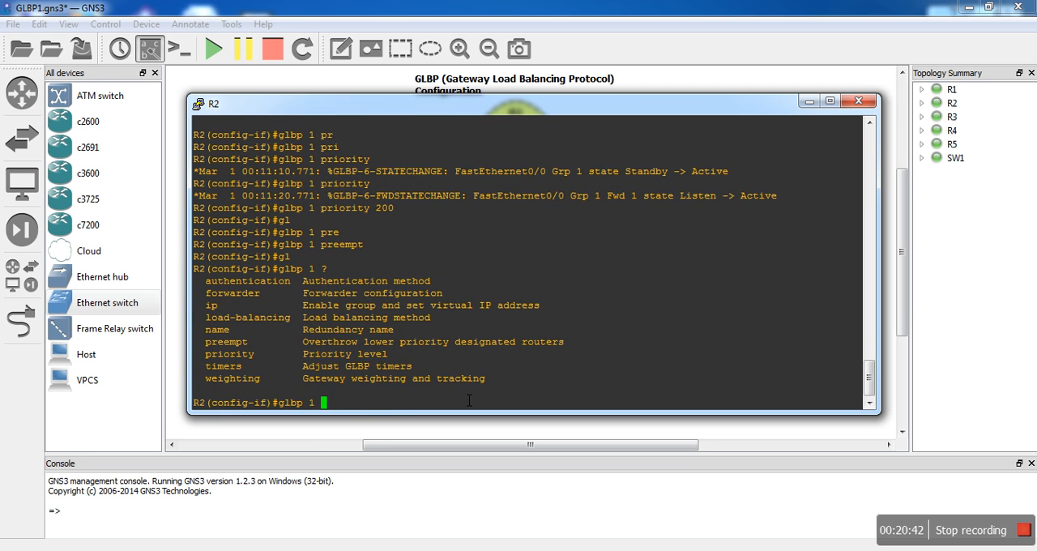
{"action": "type", "text": "tim"}
{"action": "key", "text": "Tab"}
{"action": "type", "text": "?"}
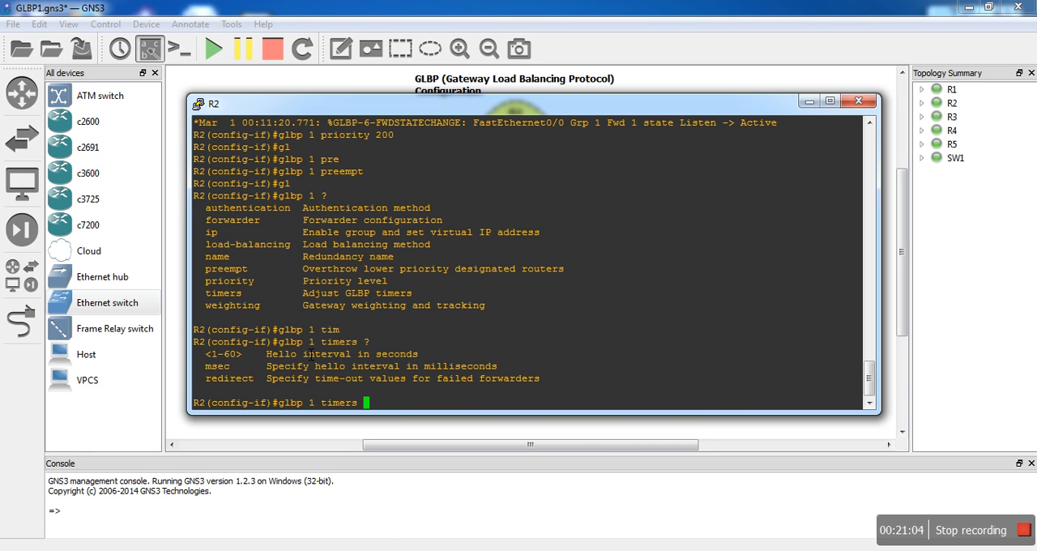
- Try a 1-second hello interval, query the hold time options, enter 5 and clear both timer values
{"action": "type", "text": "1 ?"}
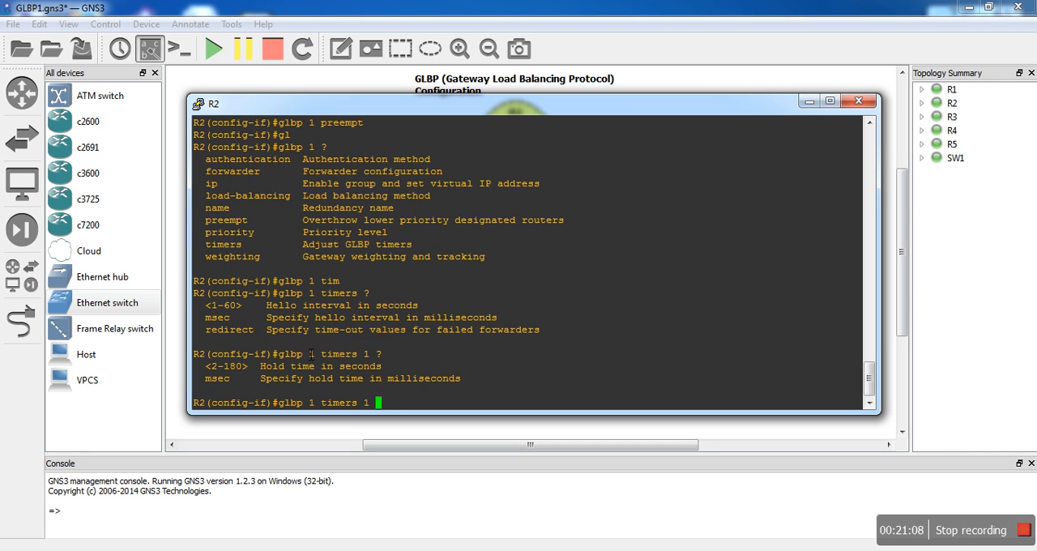
{"action": "type", "text": "5"}
{"action": "key", "text": "BackSpace"}
{"action": "key", "text": "BackSpace"}
{"action": "key", "text": "BackSpace"}
- Set GLBP group 1 timers on R2's fa0/0 to a 100 ms hello interval and a 500 ms hold time, checking the allowed ranges
{"action": "type", "text": "mse"}
{"action": "key", "text": "Tab"}
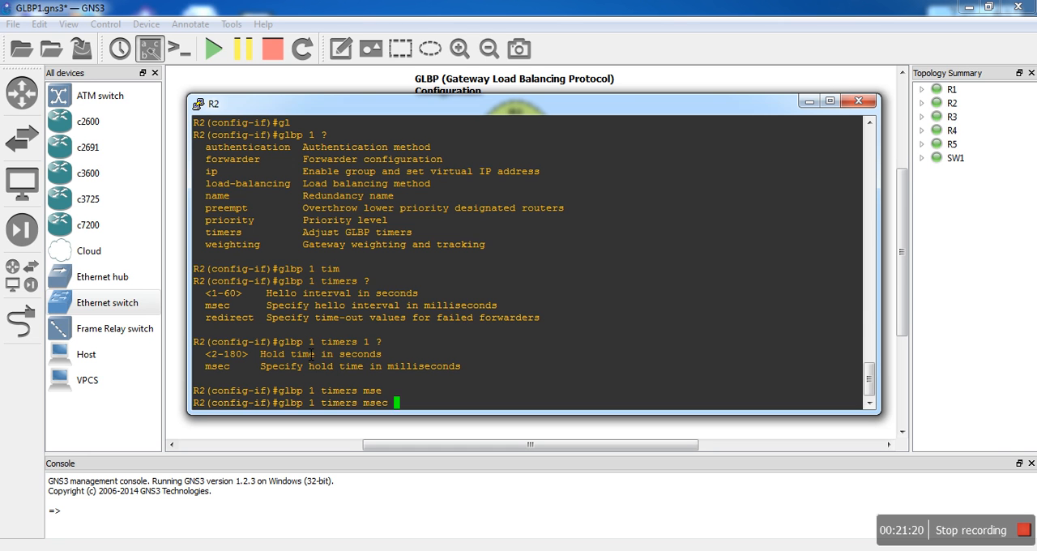
{"action": "type", "text": "?"}
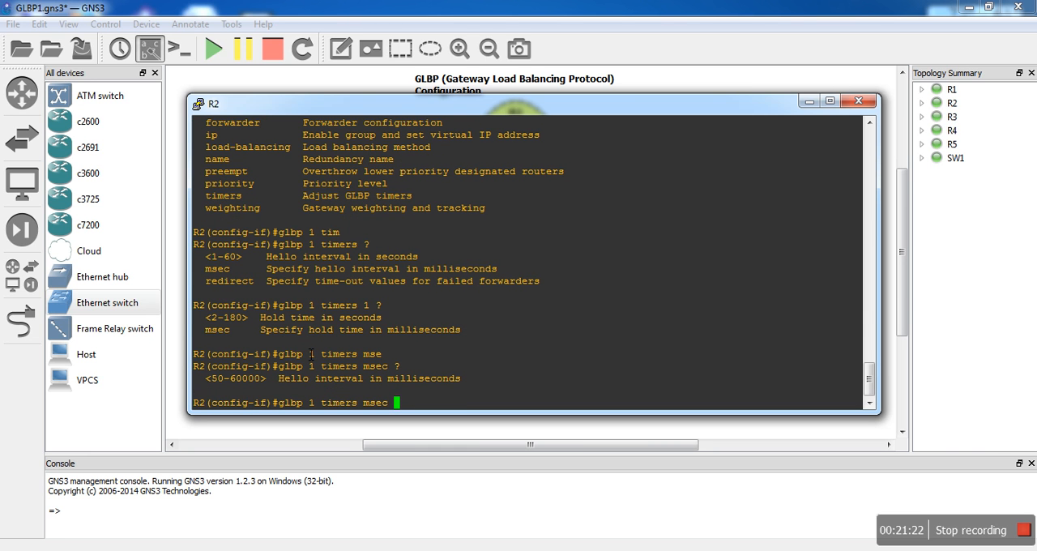
{"action": "type", "text": "100 ?"}
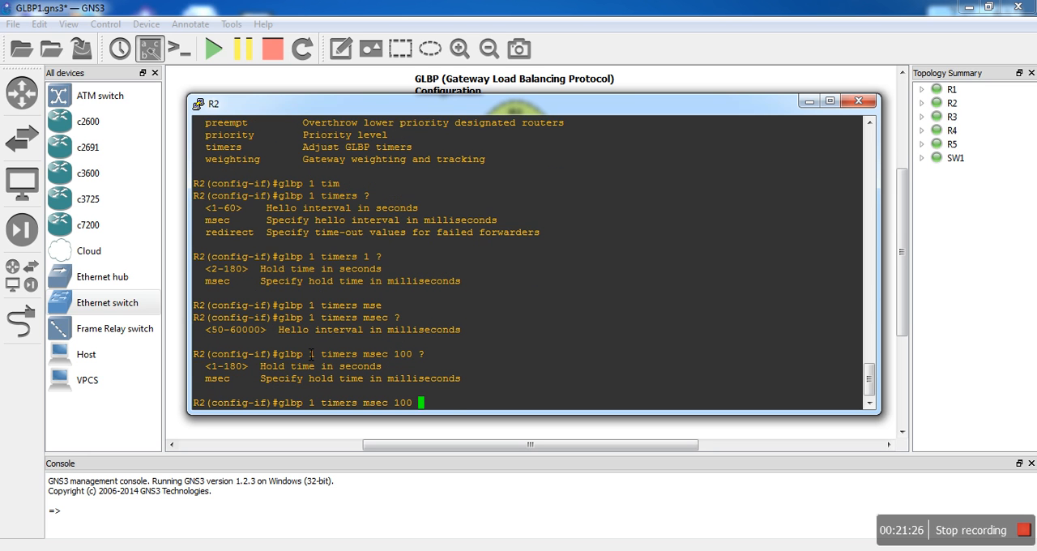
{"action": "type", "text": "ms"}
{"action": "key", "text": "Tab"}
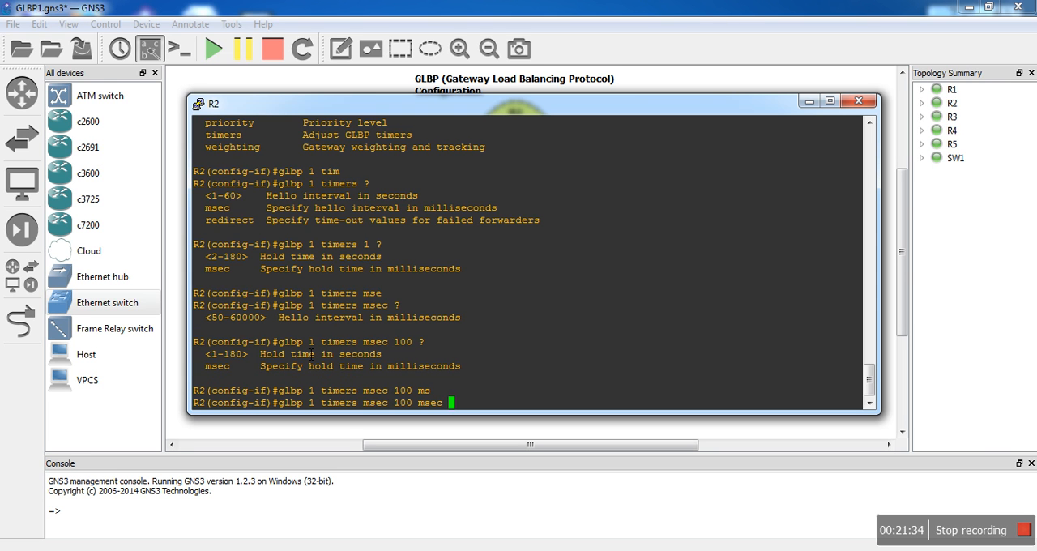
{"action": "type", "text": "500"}
{"action": "key", "text": "Return"}
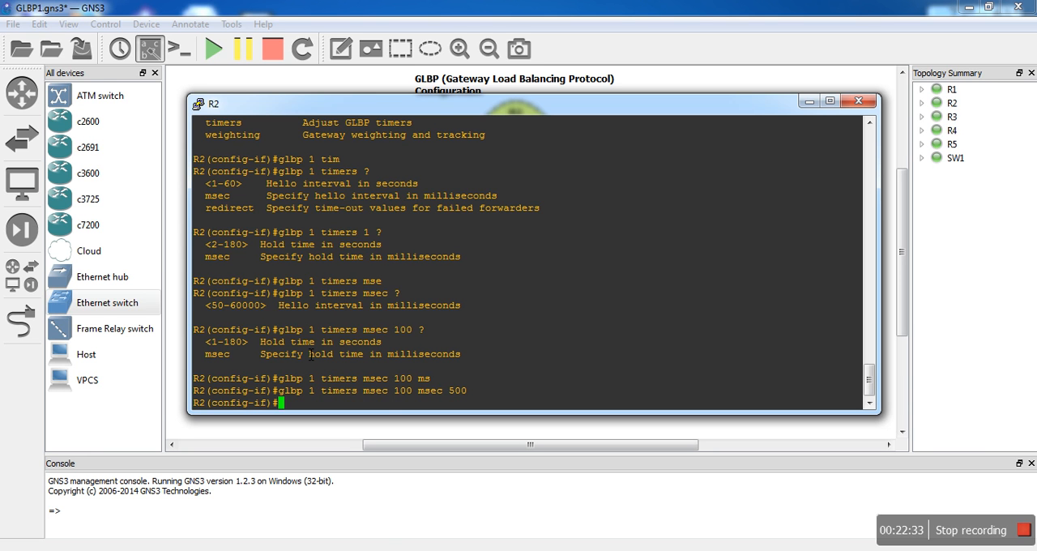
- Start the load-balancing command for GLBP group 1 on R2's fa0/0 and review the available balancing methods
{"action": "type", "text": "glbp 1 ?"}
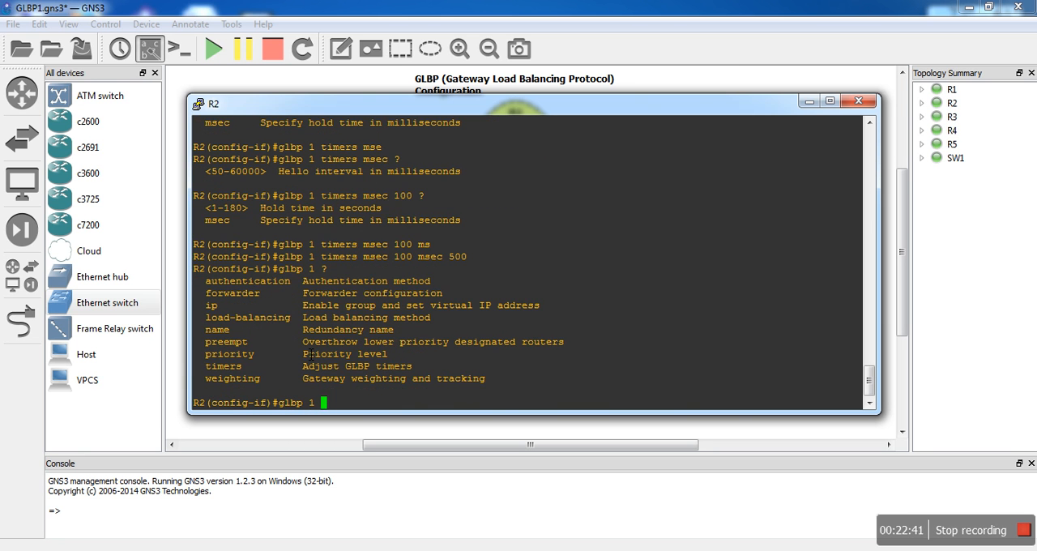
{"action": "type", "text": "lo"}
{"action": "key", "text": "Tab"}
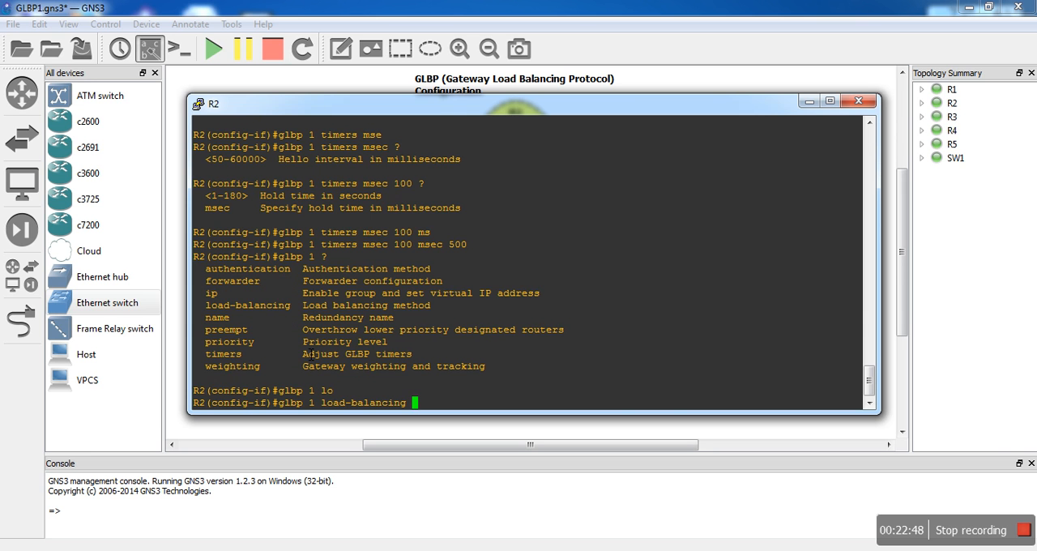
{"action": "type", "text": "?"}
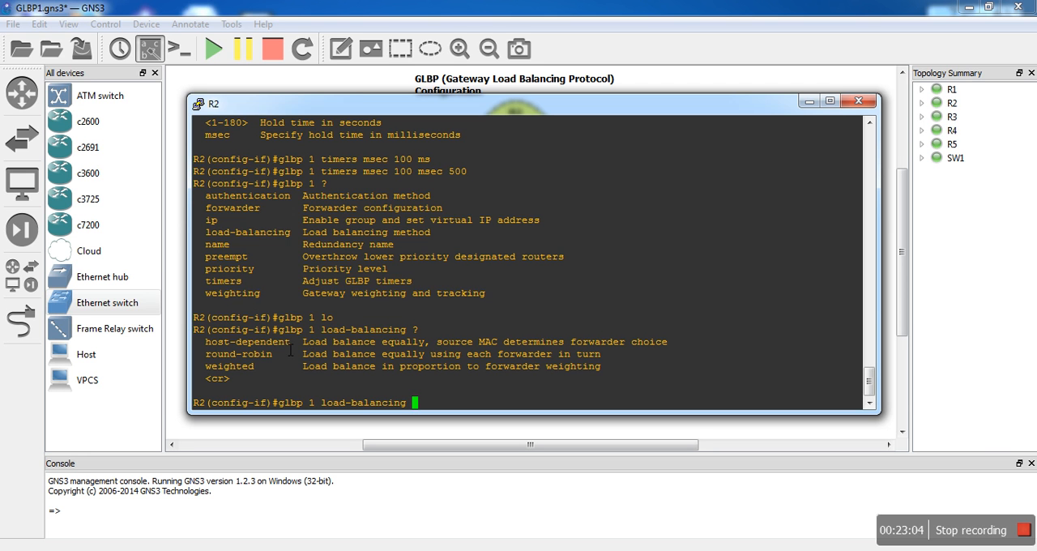
{"action": "left_click_drag", "start_coordinate": [304, 343], "coordinate": [392, 356]}
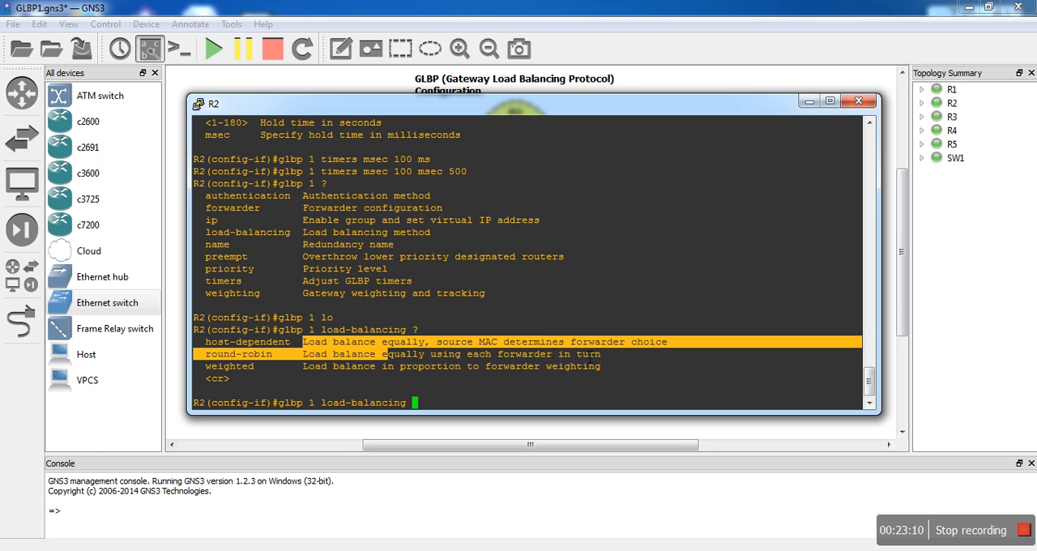
{"action": "left_click", "coordinate": [665, 354]}
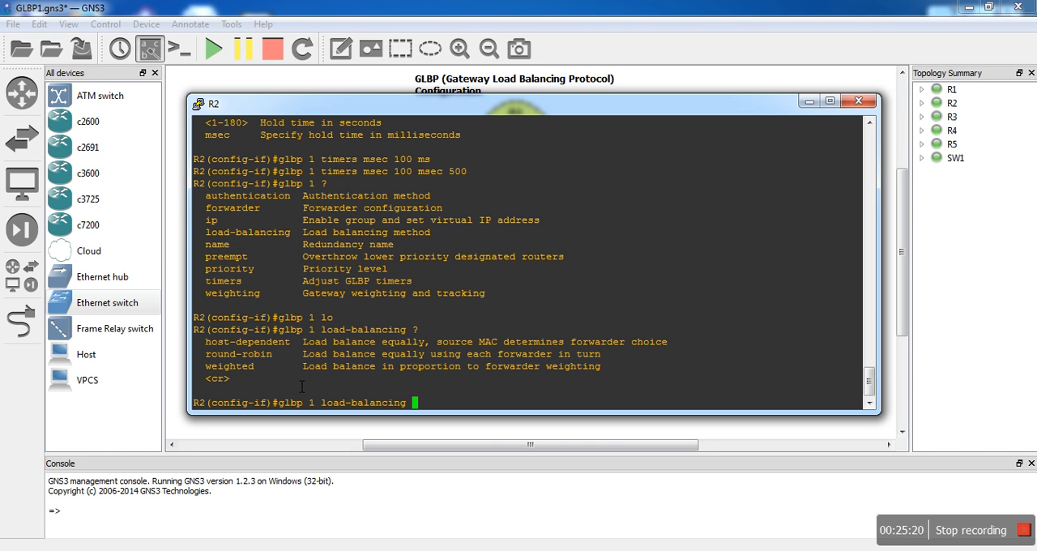
{"action": "type", "text": "round-robin"}
{"action": "key", "text": "Tab"}
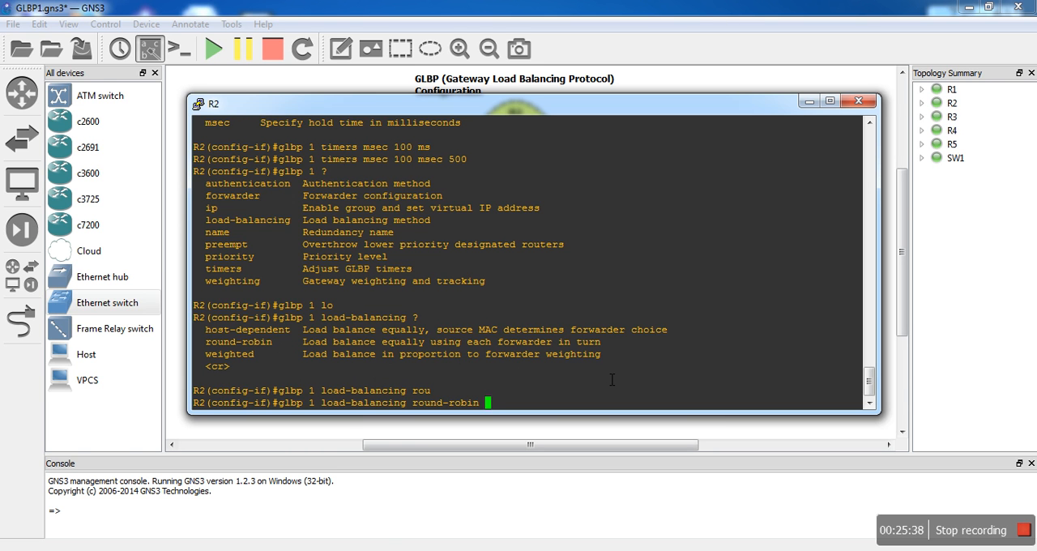
{"action": "key", "text": "BackSpace"}
{"action": "key", "text": "BackSpace"}
{"action": "key", "text": "BackSpace"}
{"action": "key", "text": "BackSpace"}
{"action": "key", "text": "BackSpace"}
{"action": "key", "text": "BackSpace"}
{"action": "key", "text": "BackSpace"}
{"action": "key", "text": "BackSpace"}
{"action": "key", "text": "BackSpace"}
{"action": "key", "text": "BackSpace"}
{"action": "key", "text": "BackSpace"}
{"action": "key", "text": "BackSpace"}
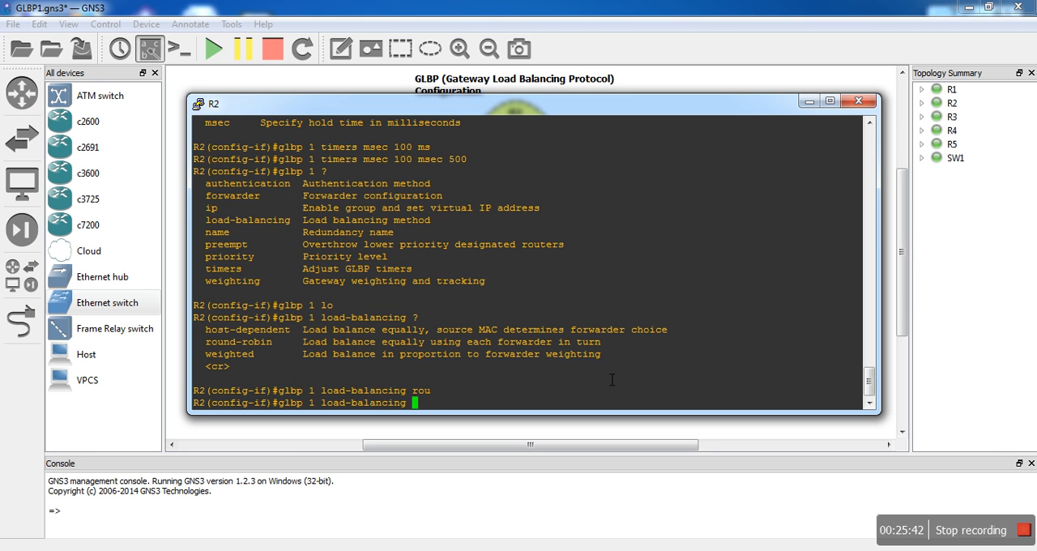
- Start the weighted load-balancing command for GLBP group 1 on R2's fa0/0 and query its further options
{"action": "type", "text": "wei"}
{"action": "key", "text": "Tab"}
{"action": "type", "text": "?"}
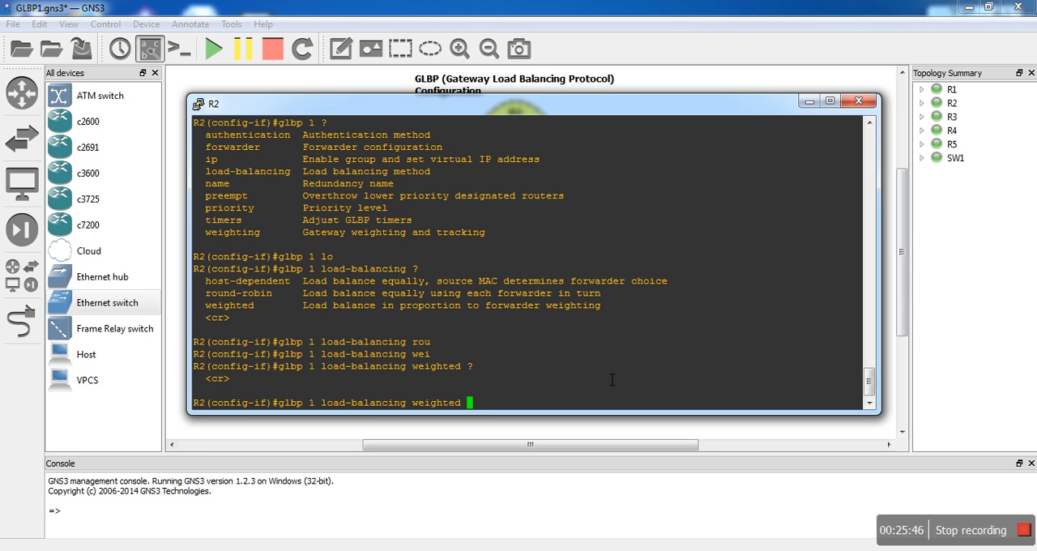
- Clear the unfinished load-balancing command and list all GLBP group 1 options on R2 again
{"action": "key", "text": "BackSpace"}
{"action": "key", "text": "BackSpace"}
{"action": "key", "text": "BackSpace"}
{"action": "key", "text": "BackSpace"}
{"action": "key", "text": "BackSpace"}
{"action": "key", "text": "BackSpace"}
{"action": "key", "text": "BackSpace"}
{"action": "key", "text": "BackSpace"}
{"action": "key", "text": "BackSpace"}
{"action": "key", "text": "BackSpace"}
{"action": "key", "text": "BackSpace"}
{"action": "key", "text": "BackSpace"}
{"action": "key", "text": "BackSpace"}
{"action": "key", "text": "BackSpace"}
{"action": "key", "text": "BackSpace"}
{"action": "key", "text": "BackSpace"}
{"action": "key", "text": "BackSpace"}
{"action": "key", "text": "BackSpace"}
{"action": "key", "text": "BackSpace"}
{"action": "key", "text": "BackSpace"}
{"action": "key", "text": "BackSpace"}
{"action": "key", "text": "BackSpace"}
{"action": "key", "text": "BackSpace"}
{"action": "key", "text": "BackSpace"}
{"action": "type", "text": "?"}
{"action": "type", "text": "we"}
- Review the weighting options for GLBP group 1 on R2, start the track variant and clear it without running it
{"action": "key", "text": "Tab"}
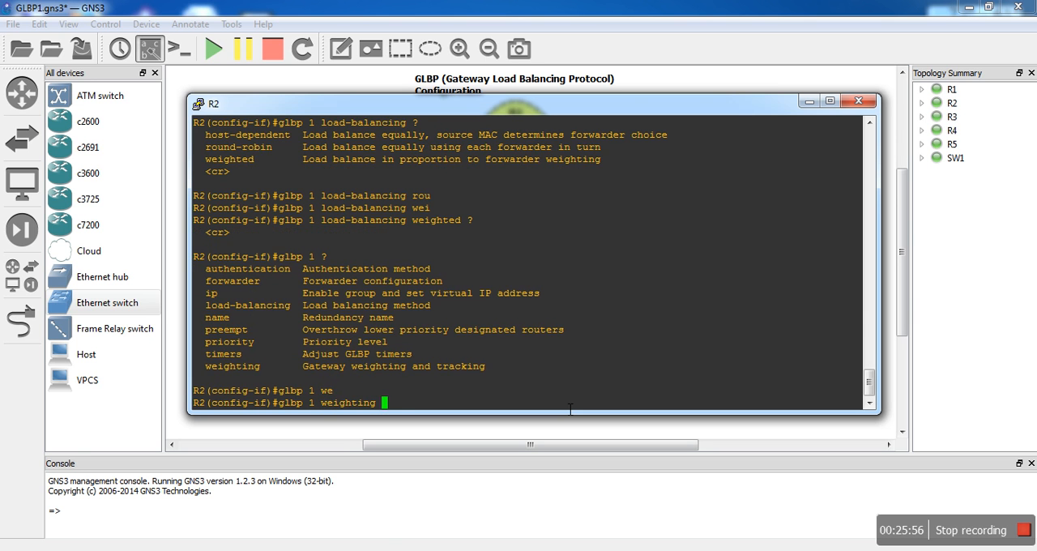
{"action": "type", "text": "?tra"}
{"action": "key", "text": "Tab"}
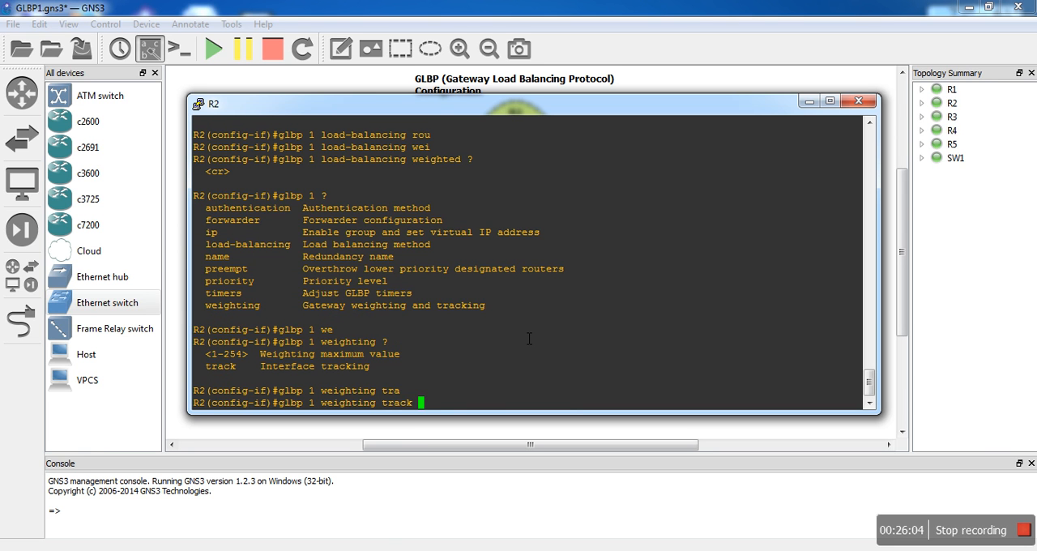
{"action": "key", "text": "BackSpace"}
{"action": "key", "text": "BackSpace"}
{"action": "key", "text": "BackSpace"}
{"action": "key", "text": "BackSpace"}
{"action": "key", "text": "BackSpace"}
{"action": "key", "text": "BackSpace"}
{"action": "key", "text": "BackSpace"}
{"action": "key", "text": "BackSpace"}
{"action": "key", "text": "BackSpace"}
{"action": "key", "text": "BackSpace"}
{"action": "key", "text": "BackSpace"}
{"action": "key", "text": "BackSpace"}
{"action": "key", "text": "BackSpace"}
{"action": "key", "text": "BackSpace"}
{"action": "key", "text": "BackSpace"}
{"action": "key", "text": "BackSpace"}
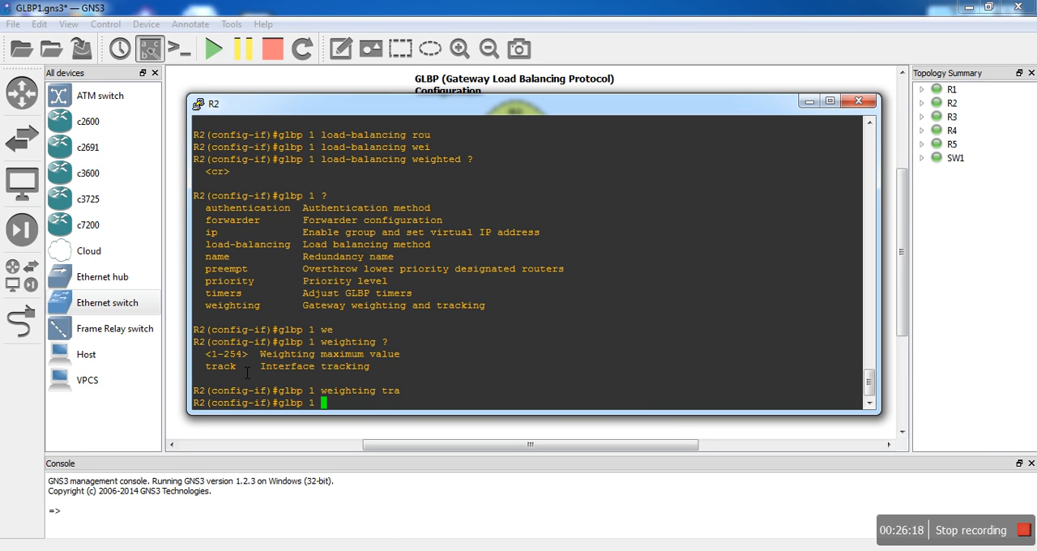
- Set the GLBP group 1 load-balancing method on R2's fa0/0 to round-robin after listing the group options and methods
{"action": "left_click_drag", "start_coordinate": [247, 372], "coordinate": [215, 373]}
{"action": "type", "text": "?"}
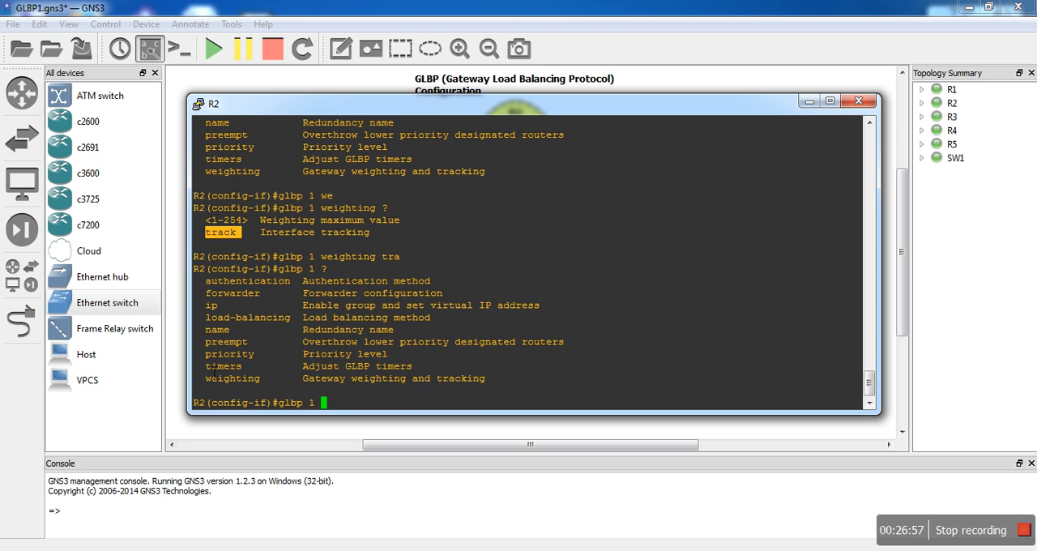
{"action": "type", "text": "lo"}
{"action": "key", "text": "Tab"}
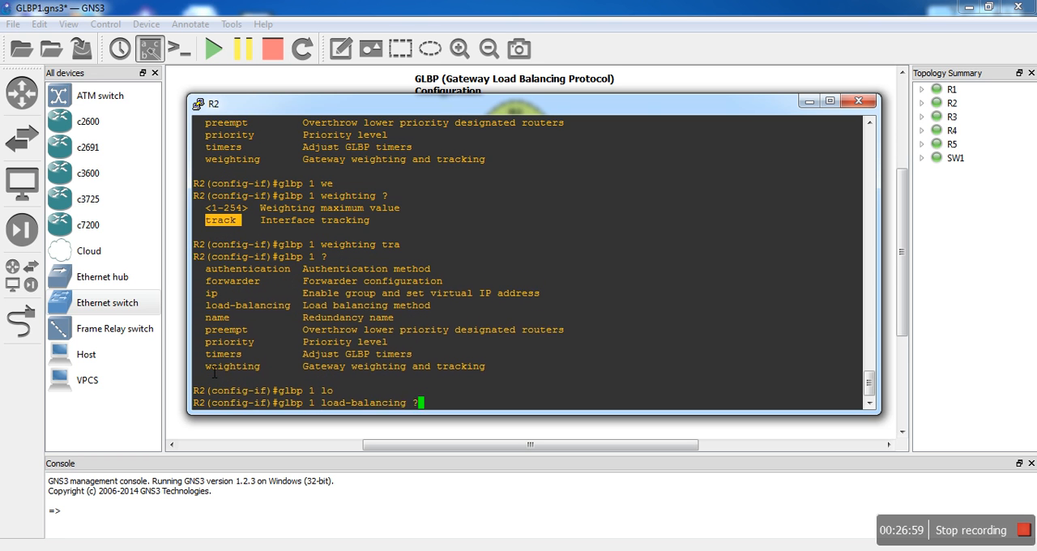
{"action": "type", "text": "?"}
{"action": "type", "text": "rou"}
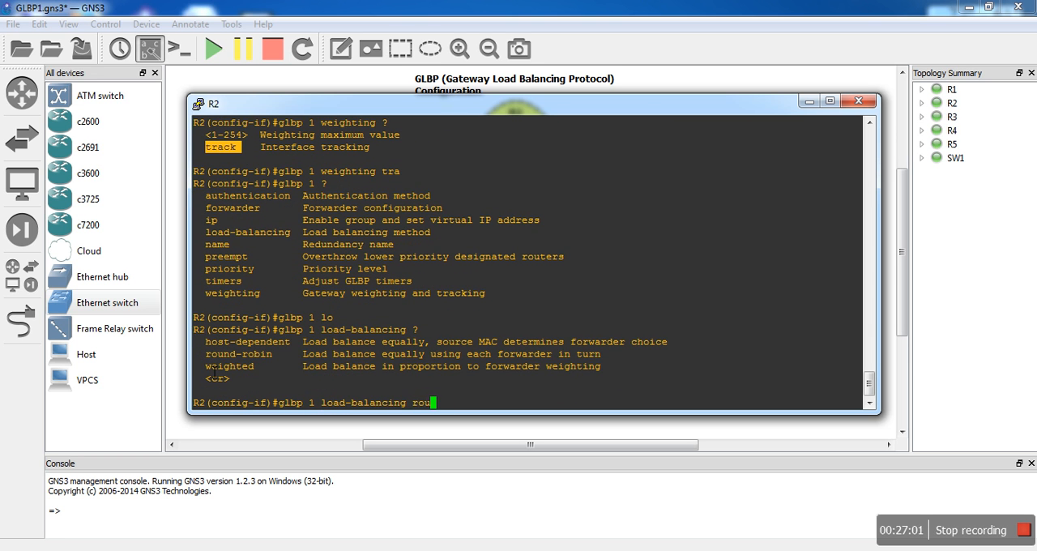
{"action": "key", "text": "Tab"}
{"action": "key", "text": "Return"}
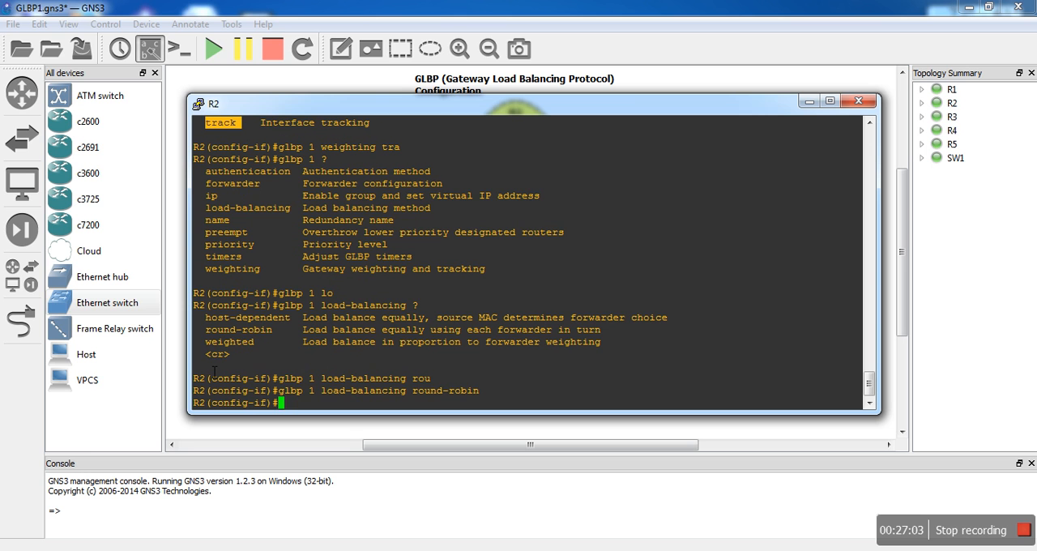
- Leave configuration mode on R2, save its configuration and put its console away
{"action": "type", "text": "end"}
{"action": "key", "text": "Return"}
{"action": "type", "text": "wr"}
{"action": "key", "text": "Return"}
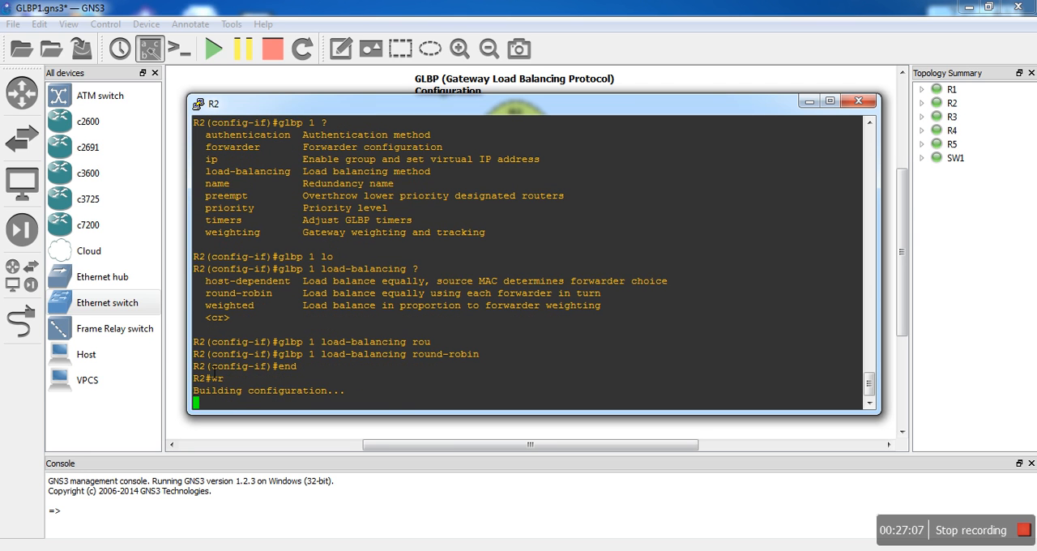
{"action": "left_click", "coordinate": [808, 101]}
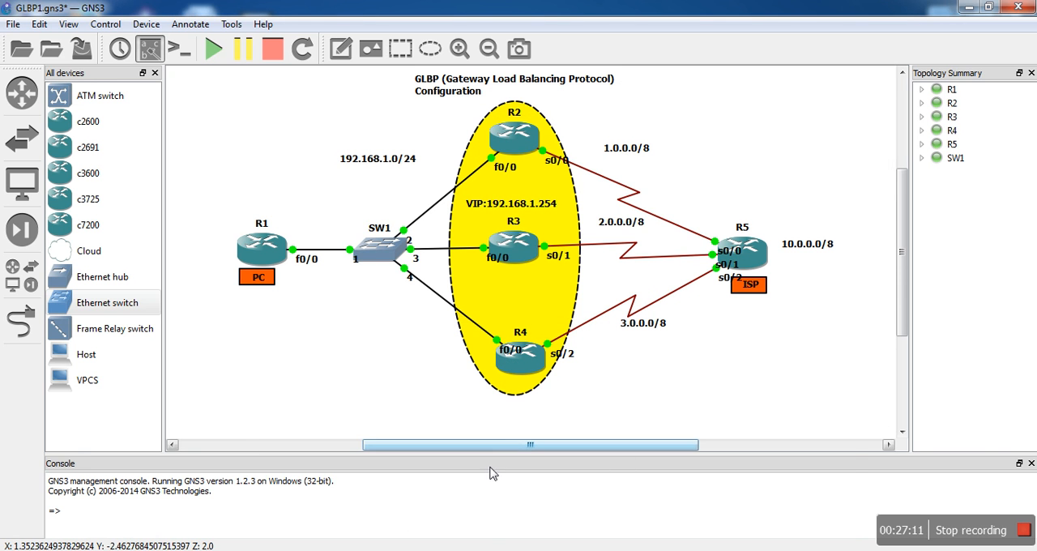
- Switch to R3's console and enter interface configuration for fa0/0
{"action": "mouse_move", "coordinate": [455, 549]}
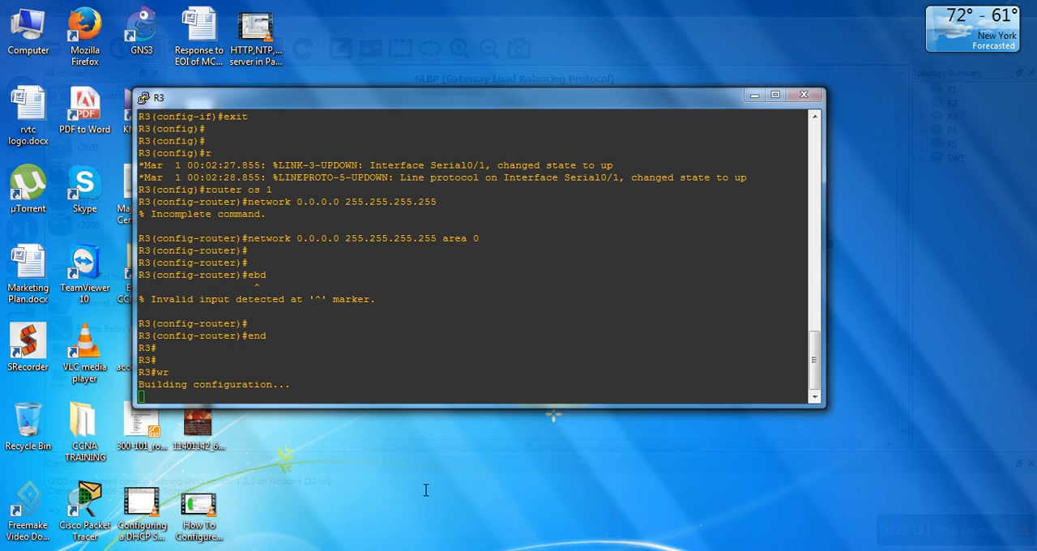
{"action": "left_click", "coordinate": [423, 488]}
{"action": "type", "text": "conf t"}
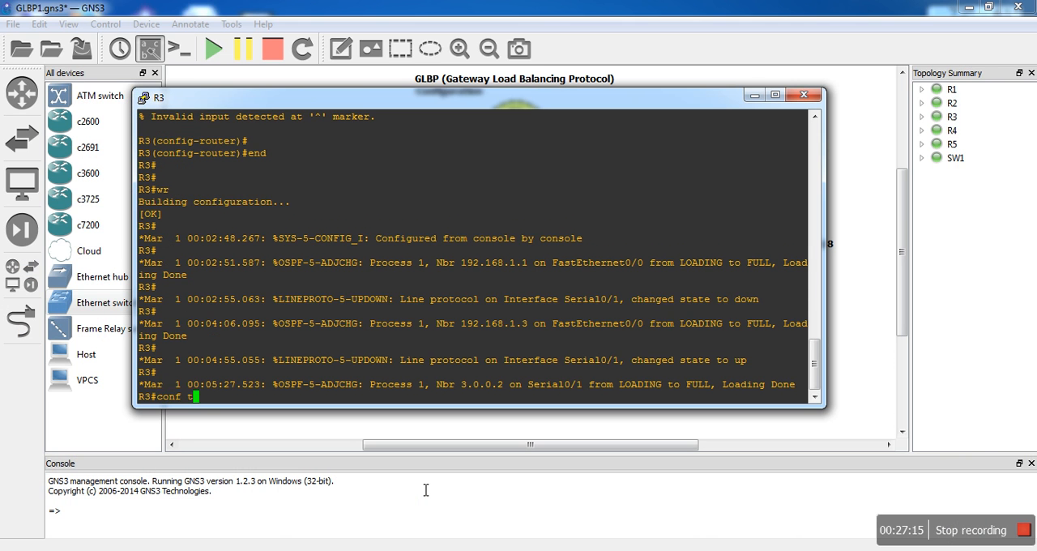
{"action": "key", "text": "Return"}
{"action": "type", "text": "int fa0/0"}
{"action": "key", "text": "Return"}
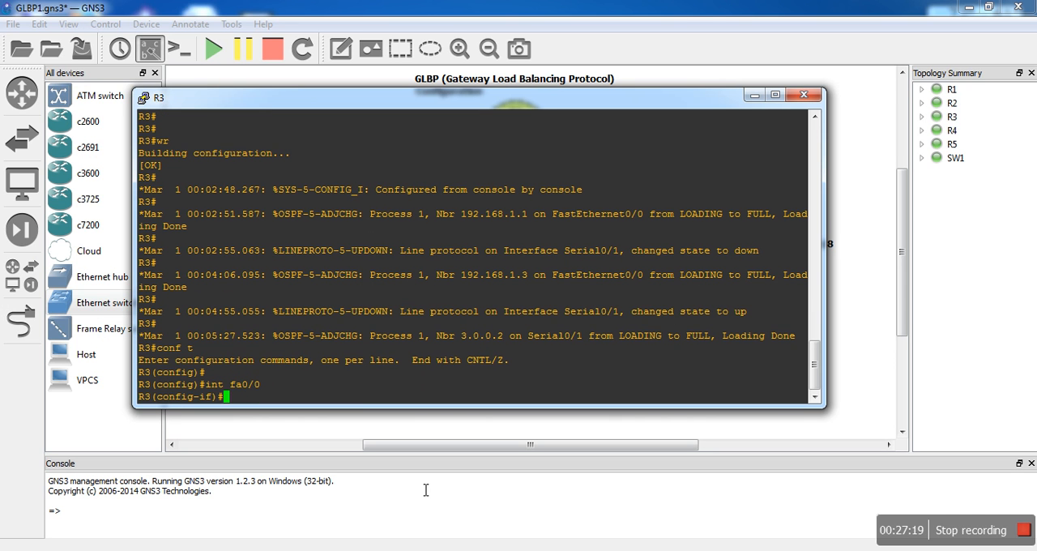
- Enable GLBP group 1 on R3's fa0/0 with virtual IP 192.168.1.254, checking the group options first
{"action": "type", "text": "gla"}
{"action": "key", "text": "Tab"}
{"action": "type", "text": "b"}
{"action": "key", "text": "BackSpace"}
{"action": "key", "text": "BackSpace"}
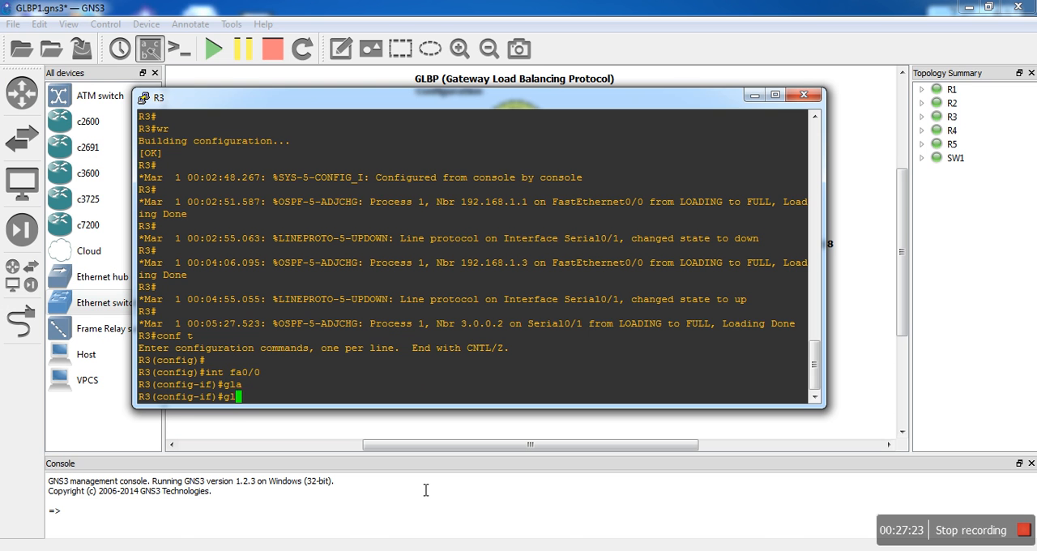
{"action": "type", "text": "bp"}
{"action": "key", "text": "Tab"}
{"action": "type", "text": "1 "}
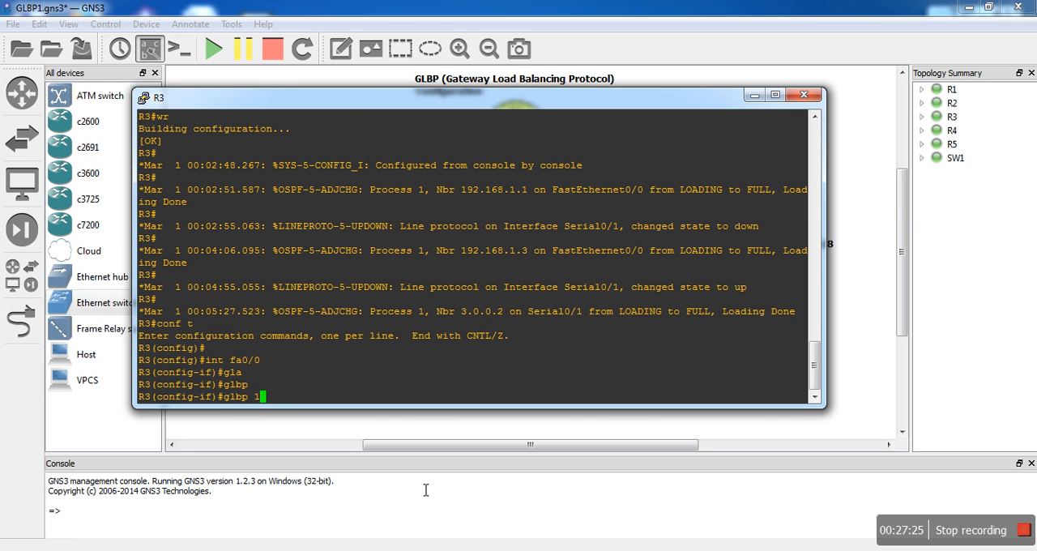
{"action": "type", "text": "?"}
{"action": "type", "text": "ip"}
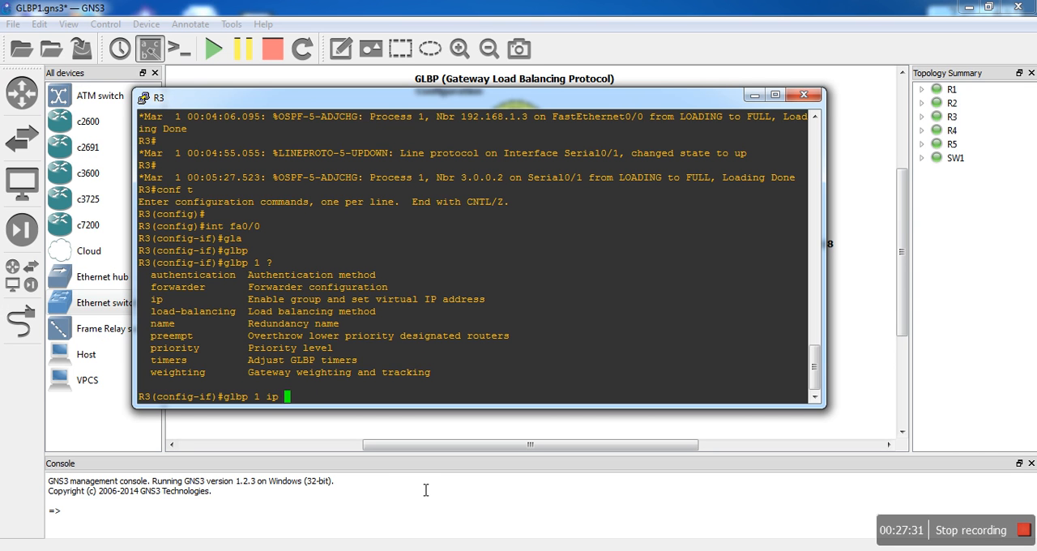
{"action": "type", "text": "192.168.1.254"}
{"action": "key", "text": "Return"}
- List the GLBP group 1 options on R3's fa0/0 and set the group priority to 150
{"action": "type", "text": "gl"}
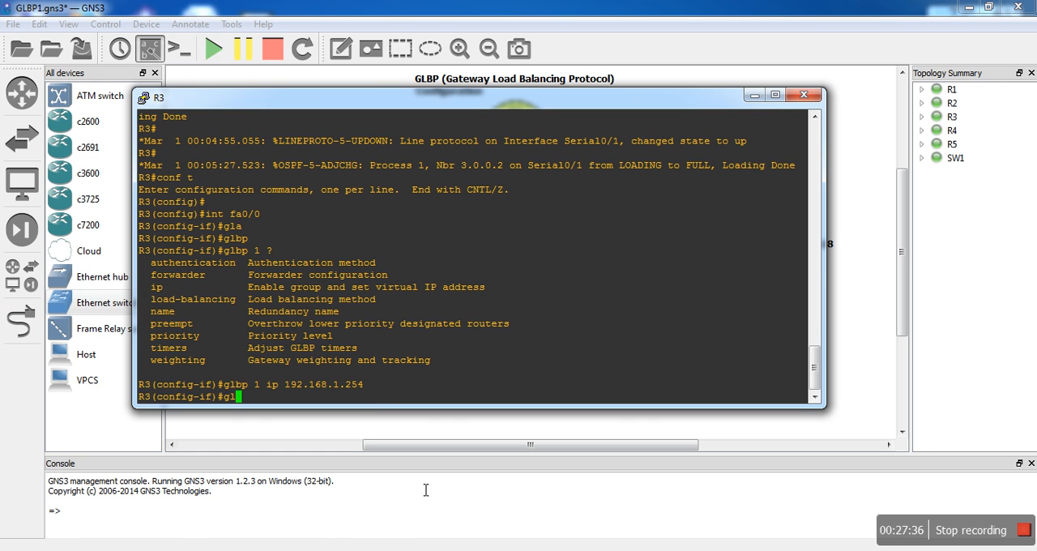
{"action": "type", "text": "bp 1 ?pri"}
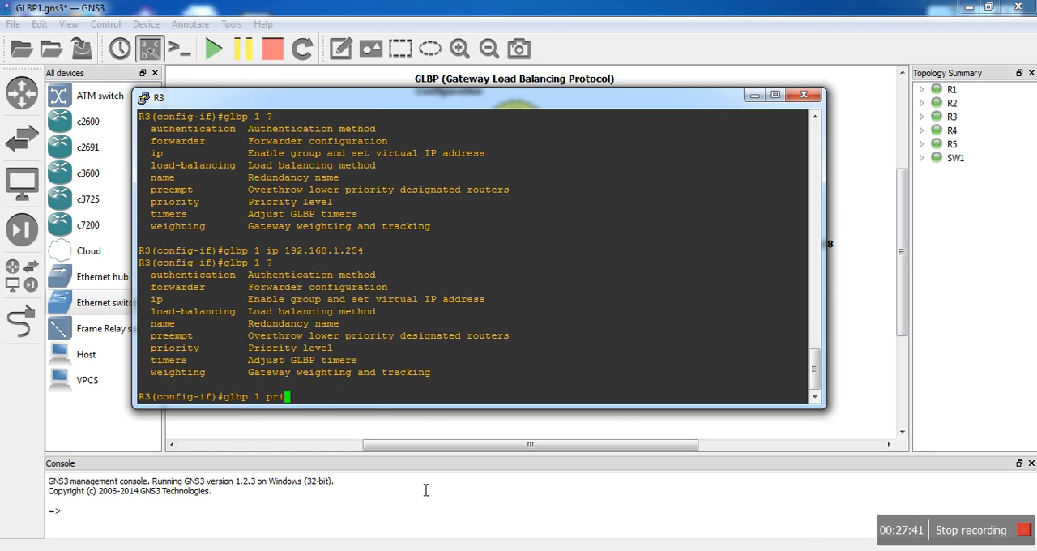
{"action": "key", "text": "Tab"}
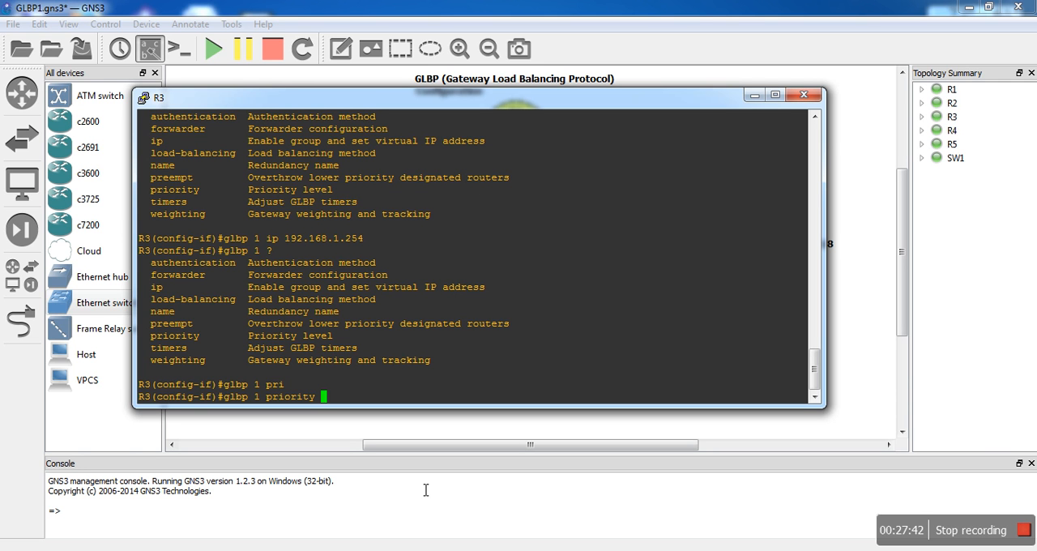
{"action": "type", "text": "150"}
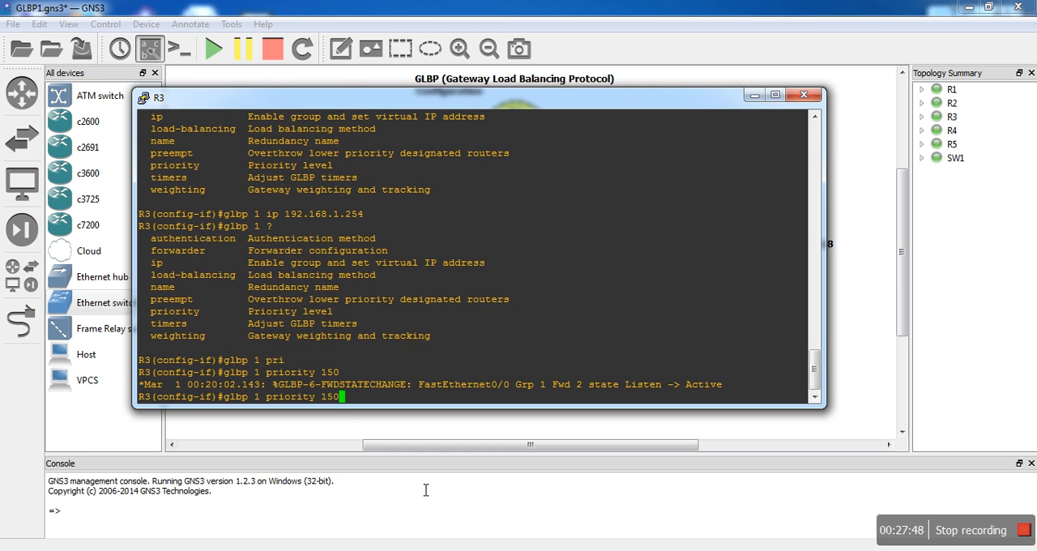
{"action": "key", "text": "Return"}
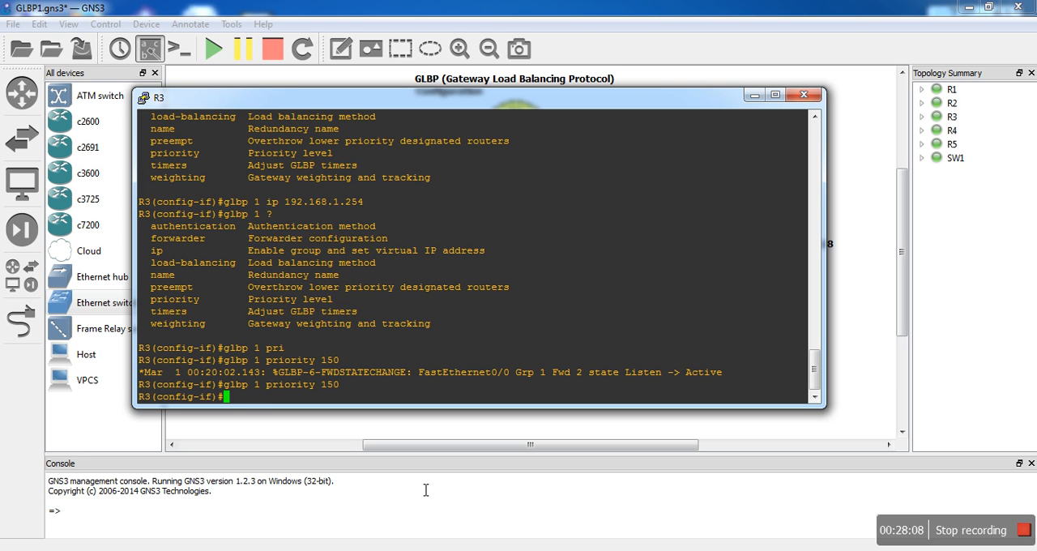
- Enable preemption for GLBP group 1 on R3's fa0/0
{"action": "type", "text": "glbp 1 prem"}
{"action": "key", "text": "Tab"}
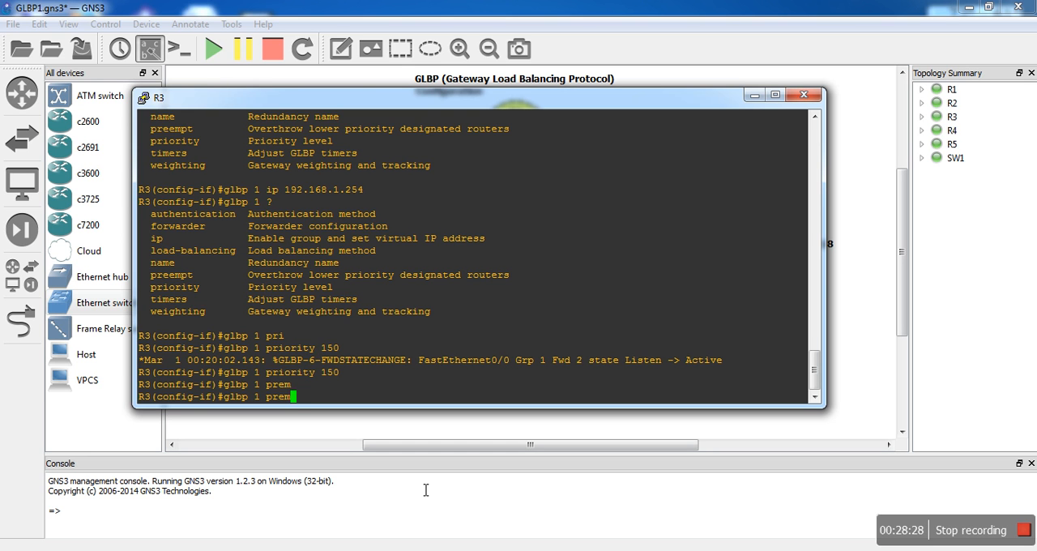
{"action": "key", "text": "Tab"}
{"action": "key", "text": "BackSpace"}
{"action": "key", "text": "BackSpace"}
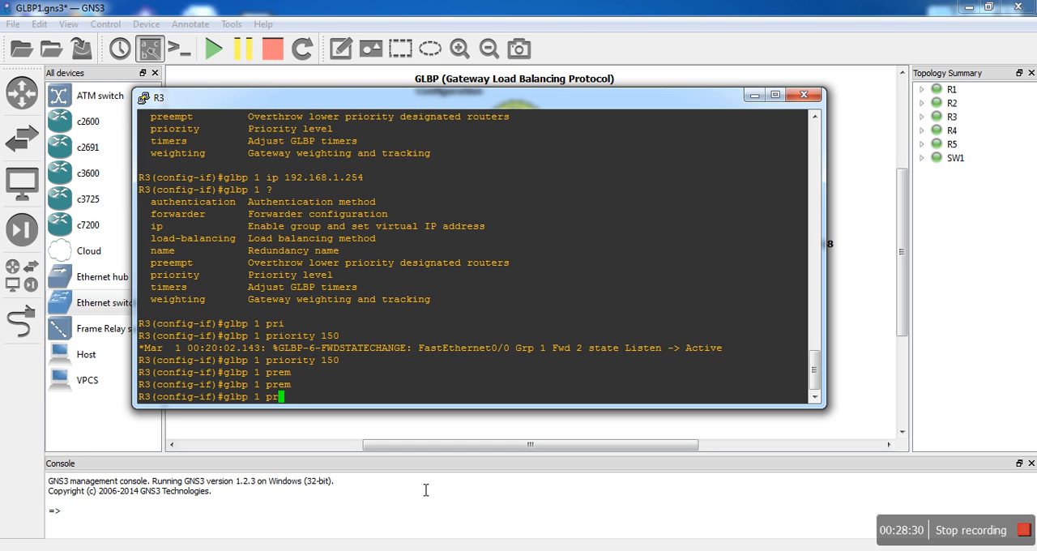
{"action": "key", "text": "Tab"}
{"action": "type", "text": "e"}
{"action": "key", "text": "Tab"}
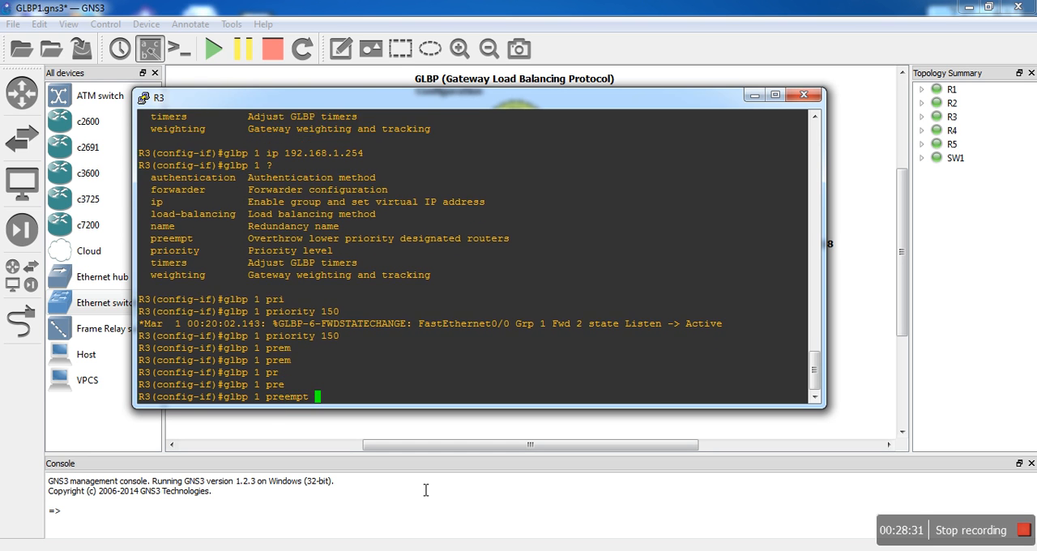
{"action": "key", "text": "Return"}
- Leave configuration mode on R3, save its configuration and put its console away
{"action": "type", "text": "end"}
{"action": "key", "text": "Return"}
{"action": "key", "text": "Return"}
{"action": "key", "text": "Return"}
{"action": "type", "text": "wr"}
{"action": "key", "text": "Return"}
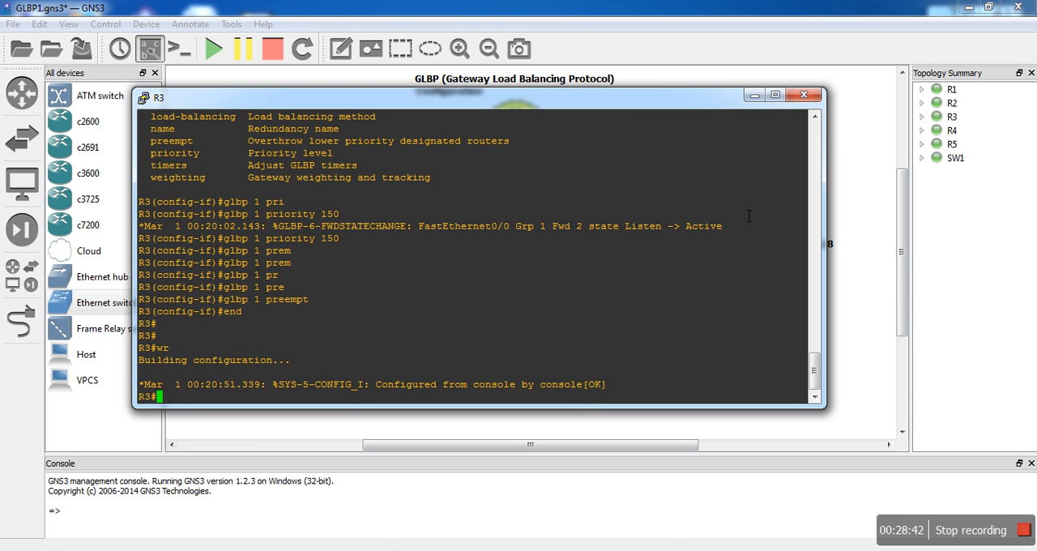
{"action": "left_click", "coordinate": [754, 96]}
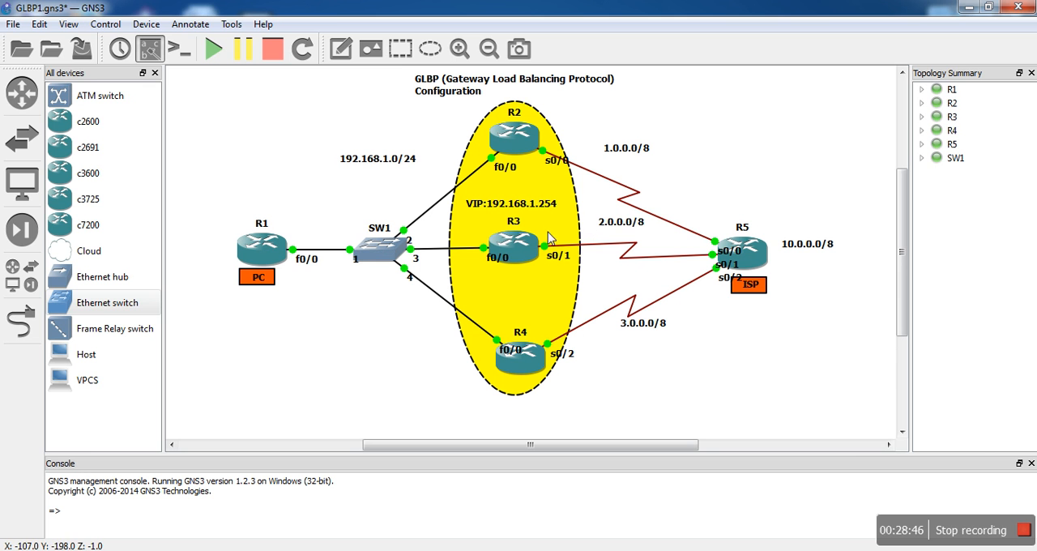
- Switch to R4's console and enter interface configuration for fa0/0
{"action": "left_click", "coordinate": [369, 550]}
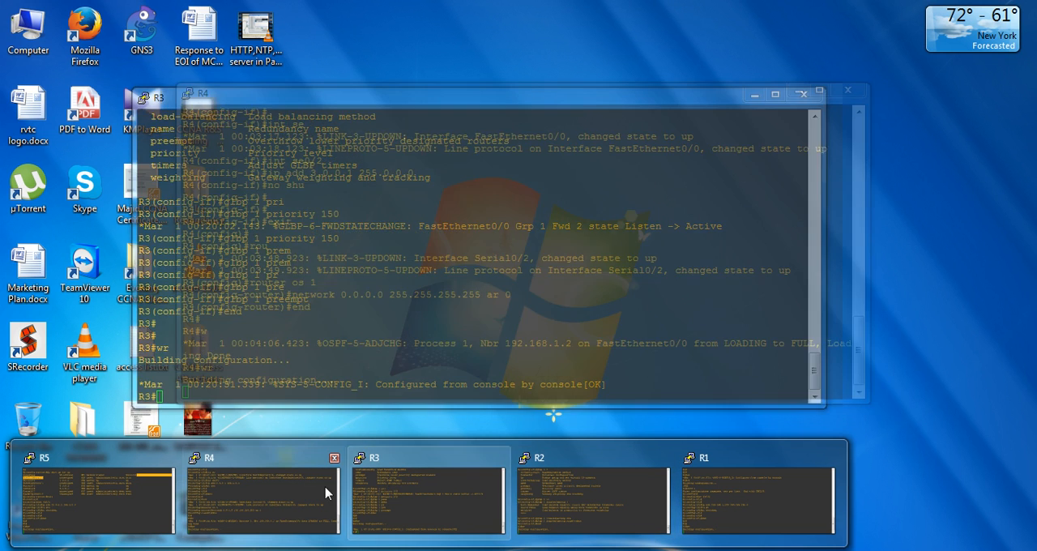
{"action": "left_click", "coordinate": [298, 491]}
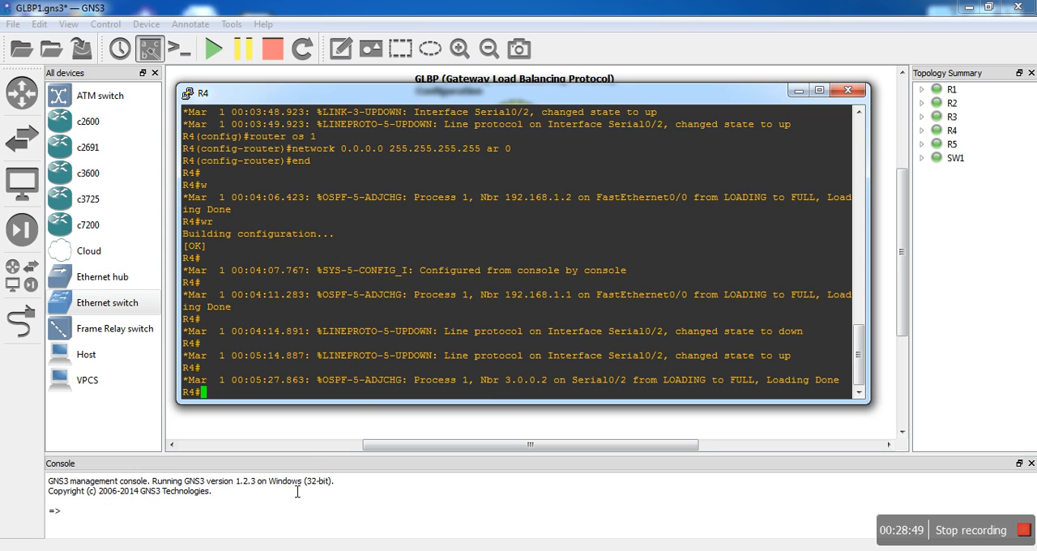
{"action": "type", "text": "conf t"}
{"action": "key", "text": "Return"}
{"action": "key", "text": "Return"}
{"action": "type", "text": "int fa0/0"}
{"action": "key", "text": "Return"}
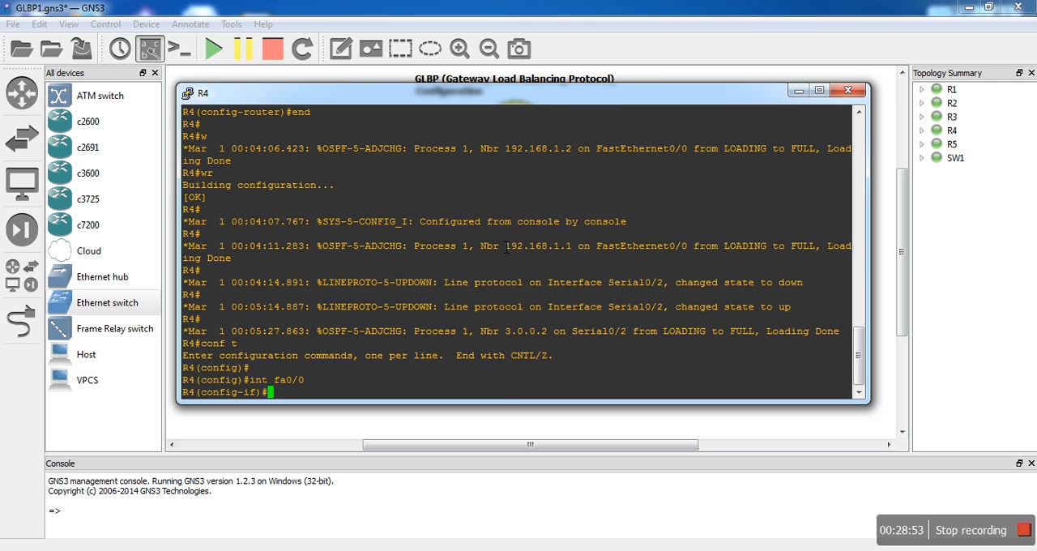
- Enable GLBP group 1 on R4's fa0/0 with virtual IP 192.168.1.254
{"action": "type", "text": "glb"}
{"action": "key", "text": "Tab"}
{"action": "type", "text": "1 ip 192.168"}
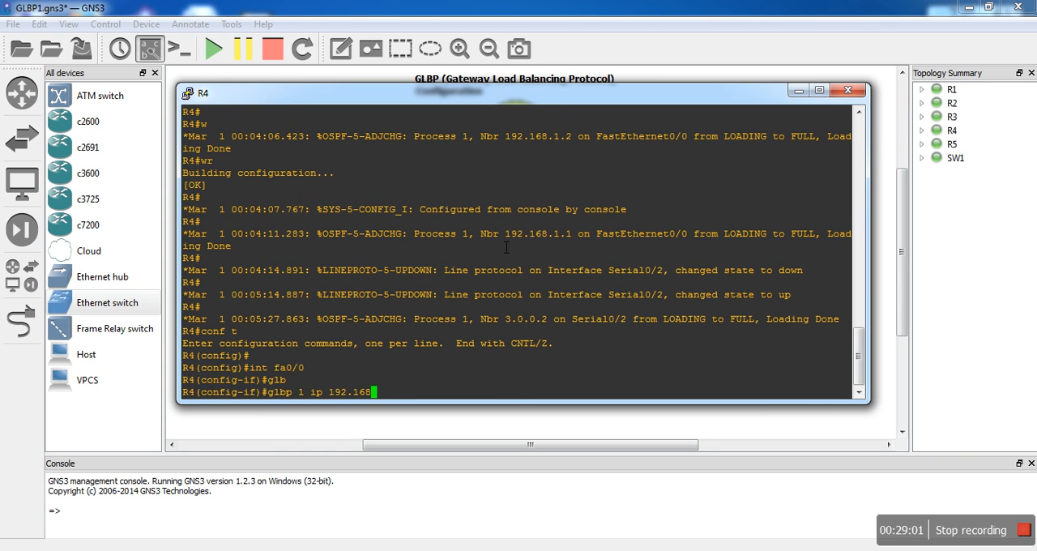
{"action": "type", "text": ".1.254"}
{"action": "key", "text": "Return"}
- Set the GLBP group 1 priority on R4's fa0/0 to 120
{"action": "type", "text": "gla"}
{"action": "key", "text": "BackSpace"}
{"action": "type", "text": "bp"}
{"action": "key", "text": "Tab"}
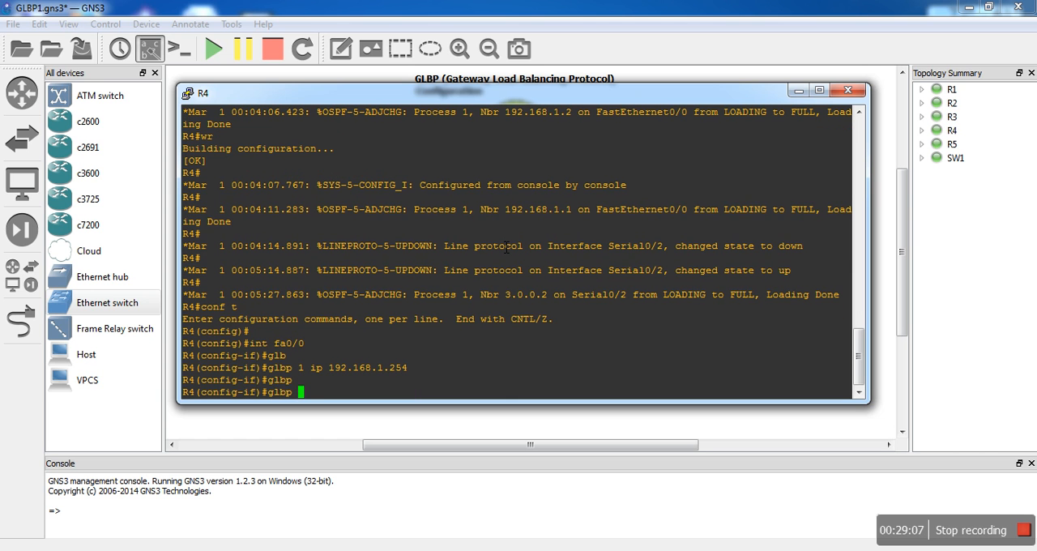
{"action": "type", "text": "1 pri"}
{"action": "key", "text": "Tab"}
{"action": "type", "text": "120"}
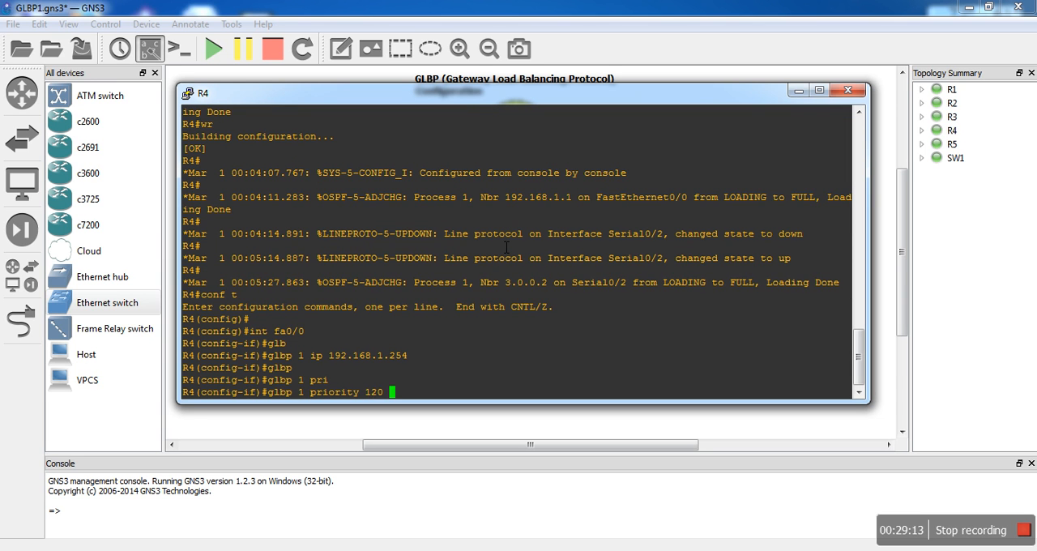
{"action": "key", "text": "Return"}
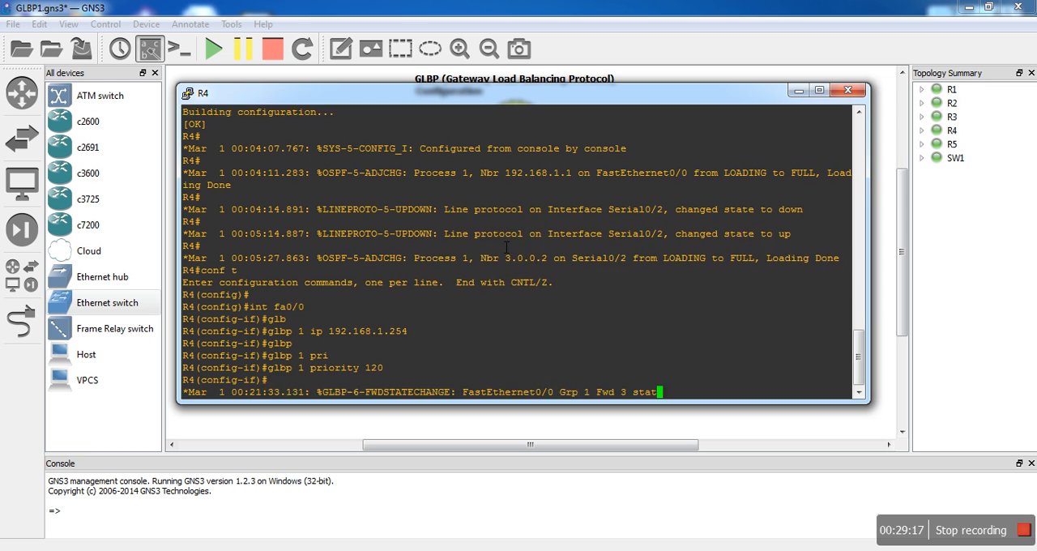
- Enable preemption for GLBP group 1 on R4's fa0/0
{"action": "type", "text": "glb"}
{"action": "key", "text": "Tab"}
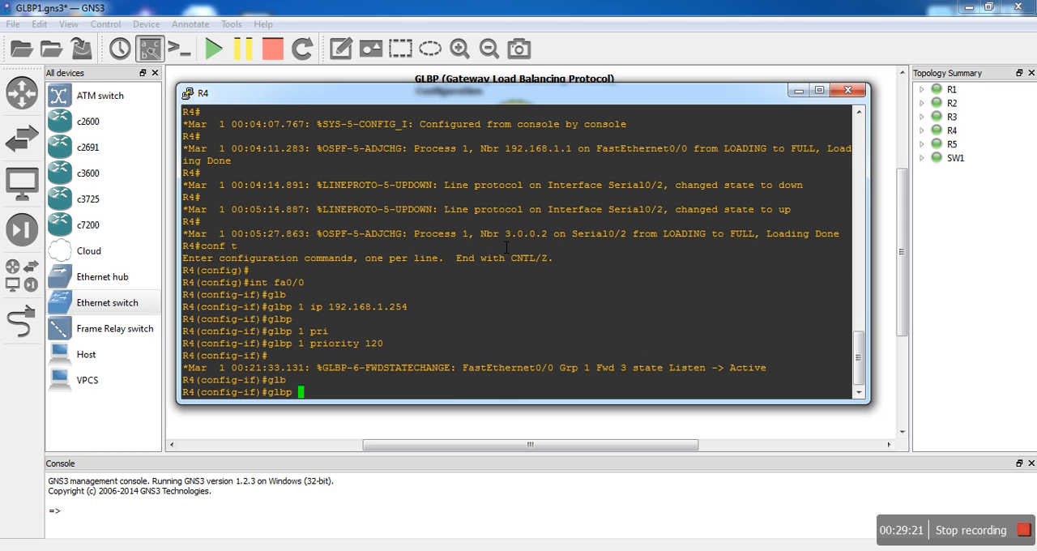
{"action": "type", "text": "1 pre"}
{"action": "key", "text": "Tab"}
{"action": "key", "text": "Return"}
- Leave configuration mode on R4, save its configuration and put its console away
{"action": "type", "text": "end"}
{"action": "key", "text": "Return"}
{"action": "type", "text": "wr"}
{"action": "key", "text": "Return"}
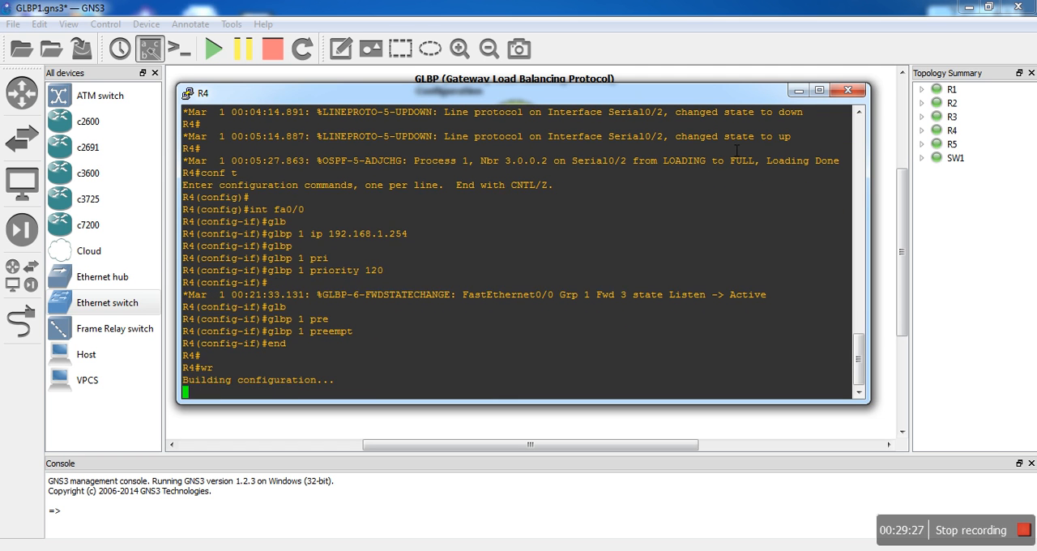
{"action": "left_click", "coordinate": [797, 90]}
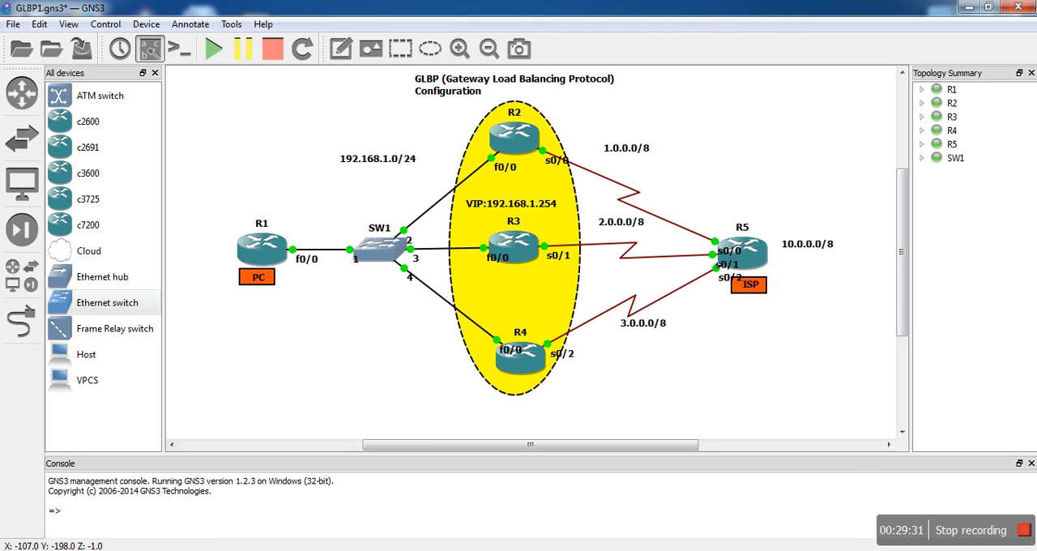
- Switch to R2's console and display the detailed GLBP status with show glbp
{"action": "left_click", "coordinate": [429, 550]}
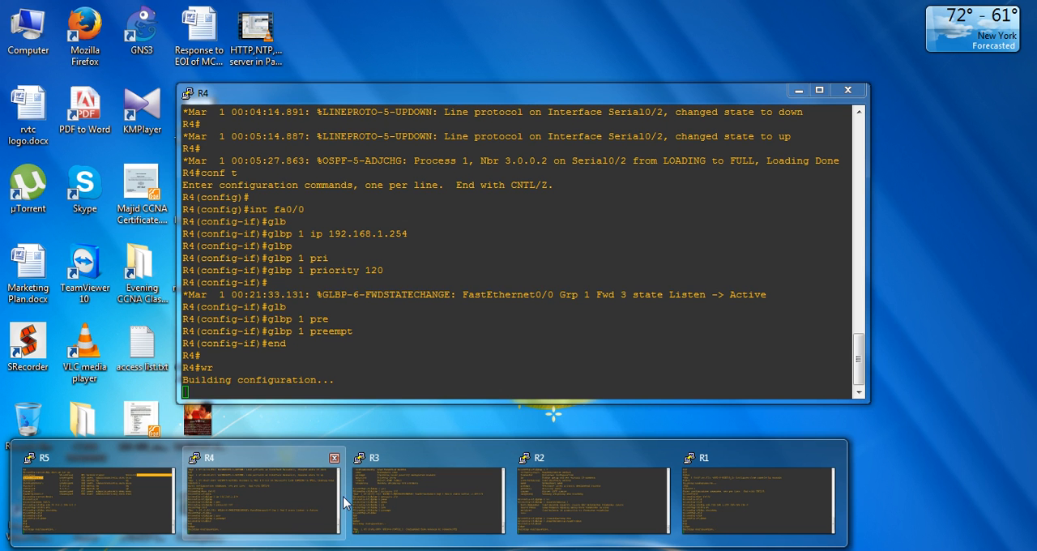
{"action": "mouse_move", "coordinate": [559, 509]}
{"action": "left_click", "coordinate": [561, 492]}
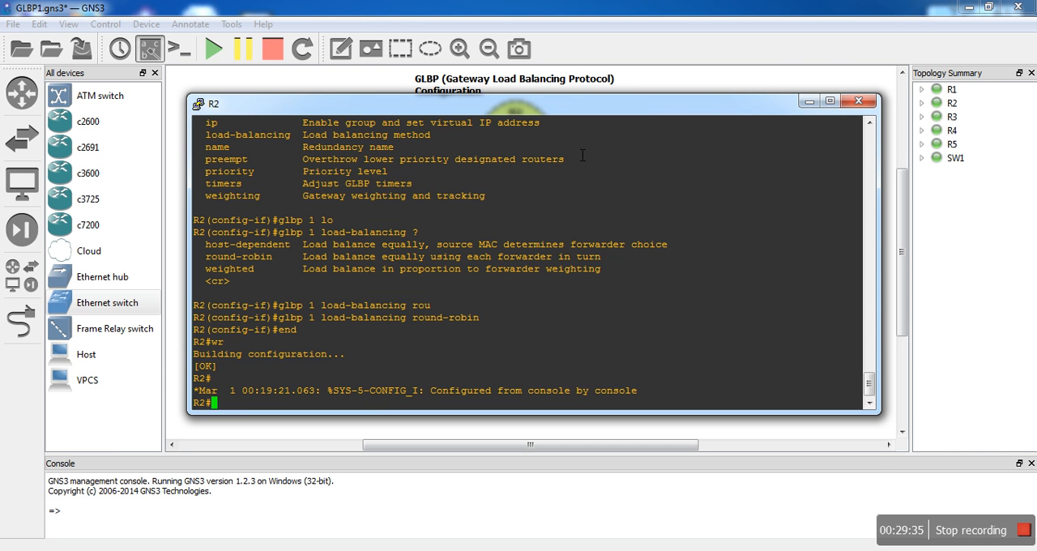
{"action": "left_click_drag", "start_coordinate": [569, 109], "coordinate": [566, 240]}
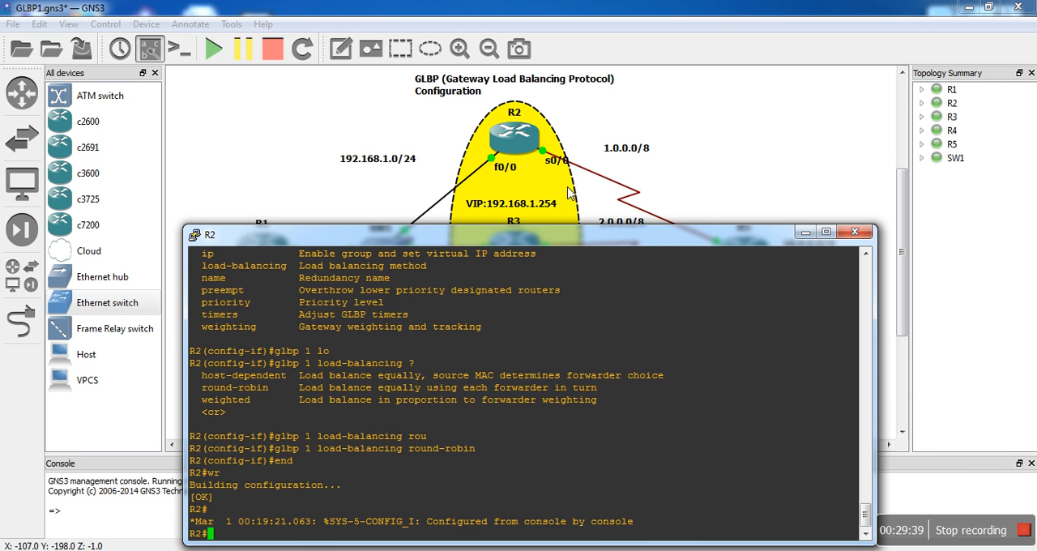
{"action": "left_click_drag", "start_coordinate": [590, 238], "coordinate": [637, 84]}
{"action": "type", "text": "show glb"}
{"action": "key", "text": "Tab"}
{"action": "key", "text": "Return"}
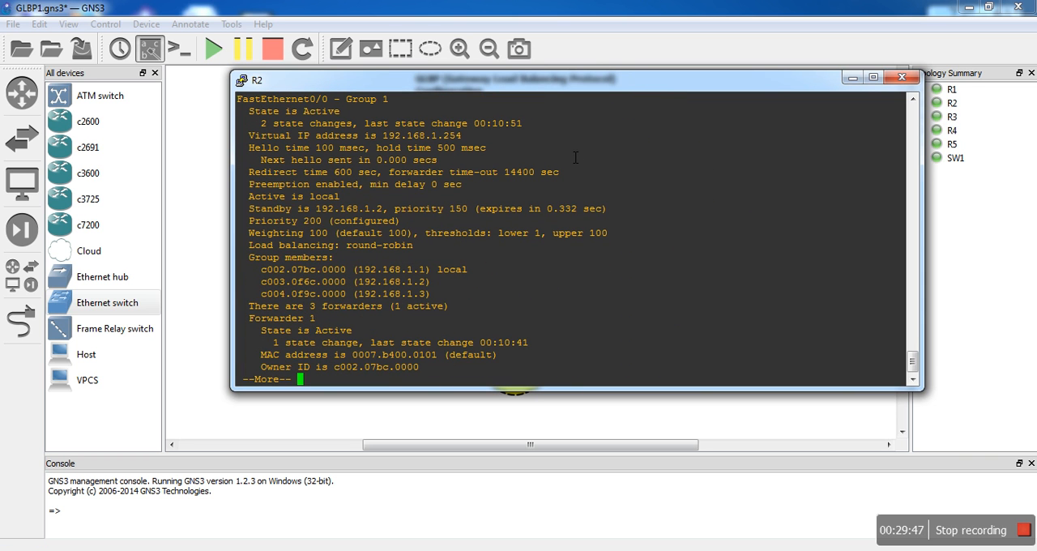
- Examine R2's own GLBP state and page through the remaining detailed output to the end
{"action": "left_click_drag", "start_coordinate": [348, 116], "coordinate": [304, 114]}
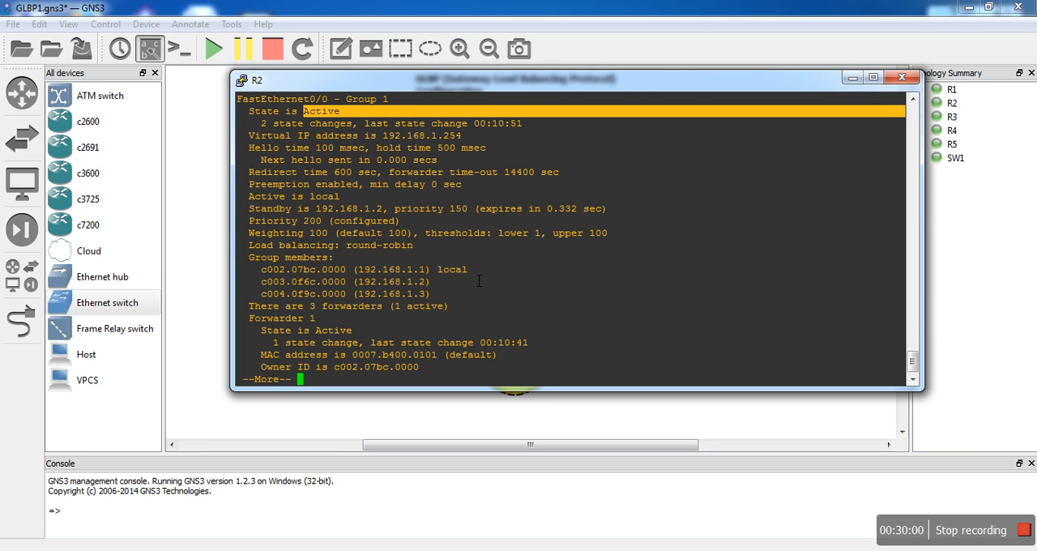
{"action": "key", "text": "Return"}
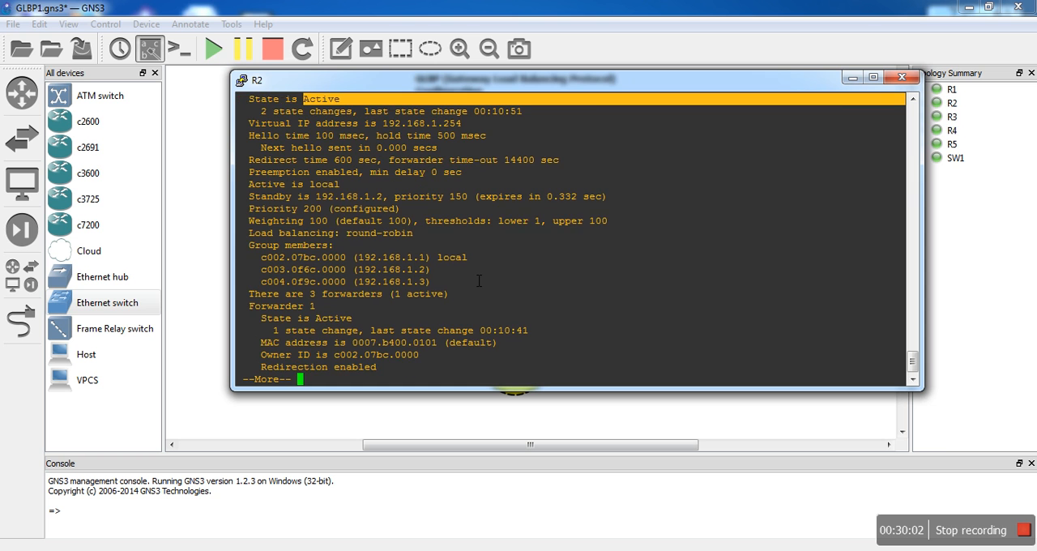
{"action": "key", "text": "Return"}
{"action": "key", "text": "Return"}
{"action": "key", "text": "Return"}
{"action": "key", "text": "Return"}
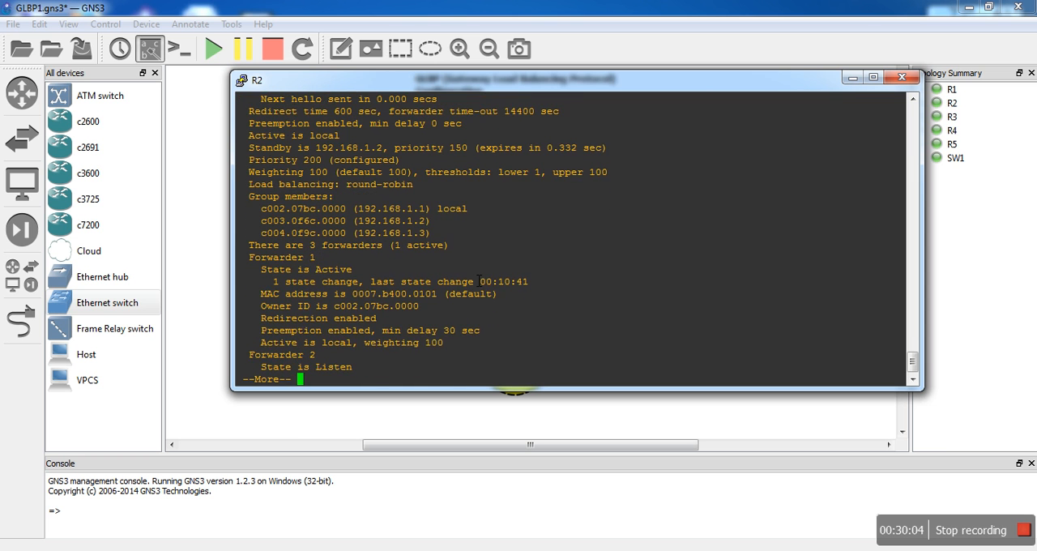
{"action": "key", "text": "Return"}
{"action": "key", "text": "Return"}
{"action": "key", "text": "Return"}
{"action": "key", "text": "Return"}
{"action": "key", "text": "Return"}
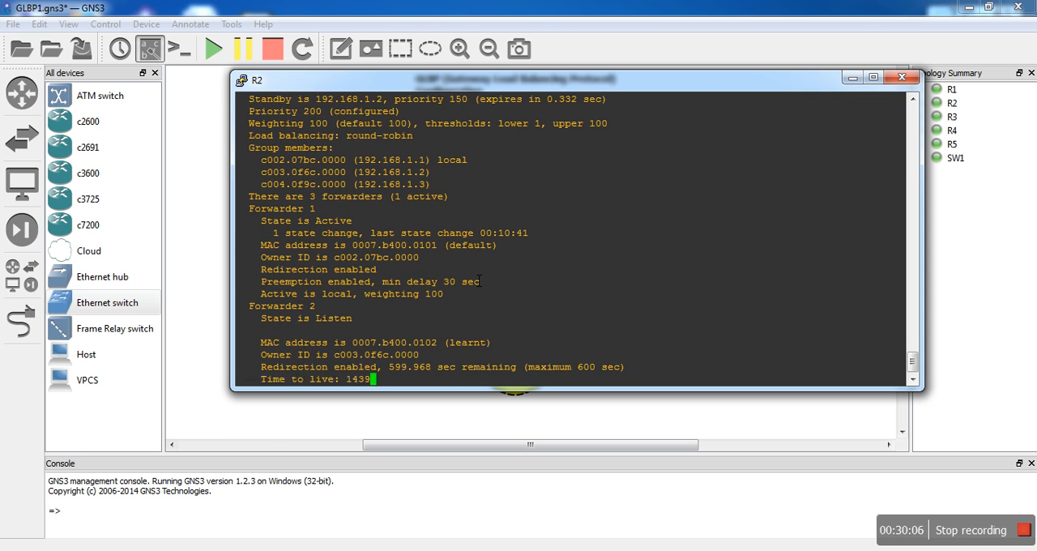
{"action": "key", "text": "Return"}
{"action": "key", "text": "Return"}
{"action": "key", "text": "Return"}
{"action": "key", "text": "Return"}
{"action": "key", "text": "Return"}
{"action": "key", "text": "Return"}
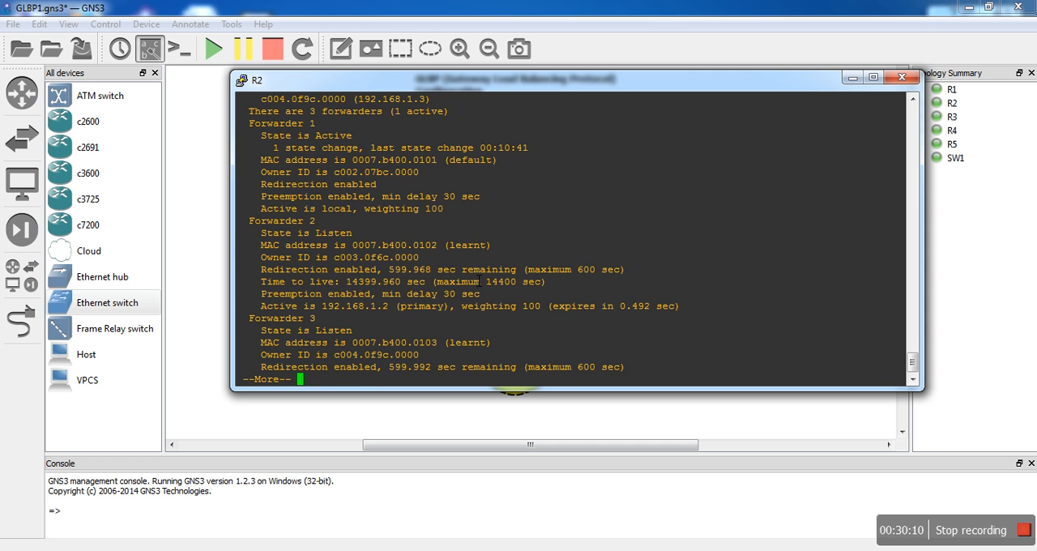
{"action": "key", "text": "Return"}
{"action": "key", "text": "Return"}
{"action": "key", "text": "Return"}
{"action": "key", "text": "Return"}
{"action": "key", "text": "Return"}
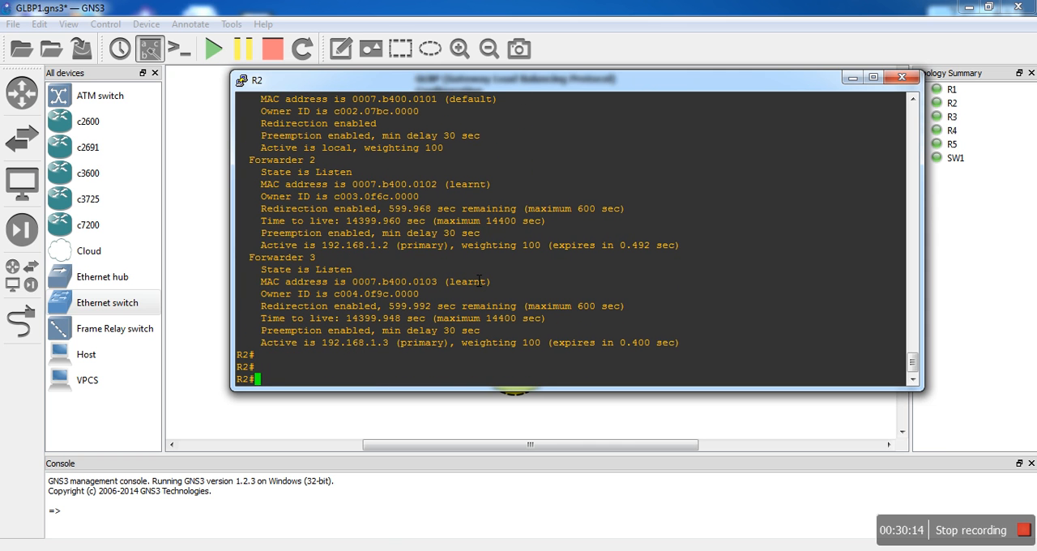
- Display the brief GLBP summary on R2 and check the state and address of the group entry
{"action": "type", "text": "show glbp br"}
{"action": "key", "text": "Tab"}
{"action": "key", "text": "Return"}
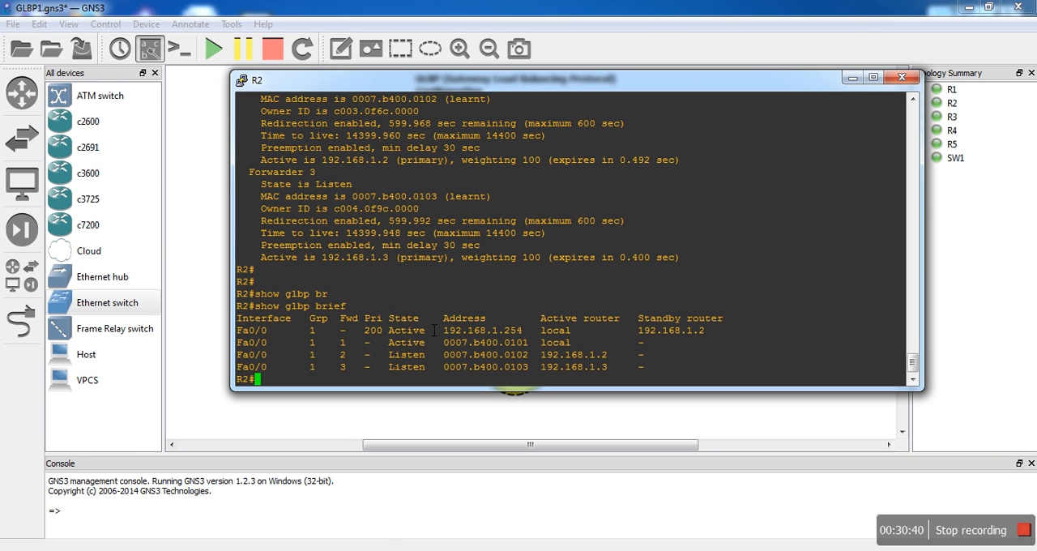
{"action": "left_click_drag", "start_coordinate": [445, 331], "coordinate": [463, 332]}
{"action": "left_click_drag", "start_coordinate": [382, 332], "coordinate": [408, 332]}
- Go back to R2's detailed GLBP output and examine the virtual MAC addresses of Forwarder 1 and Forwarder 2
{"action": "left_click", "coordinate": [913, 99]}
{"action": "left_click", "coordinate": [913, 99]}
{"action": "left_click", "coordinate": [913, 99]}
{"action": "left_click", "coordinate": [913, 99]}
{"action": "left_click", "coordinate": [913, 99]}
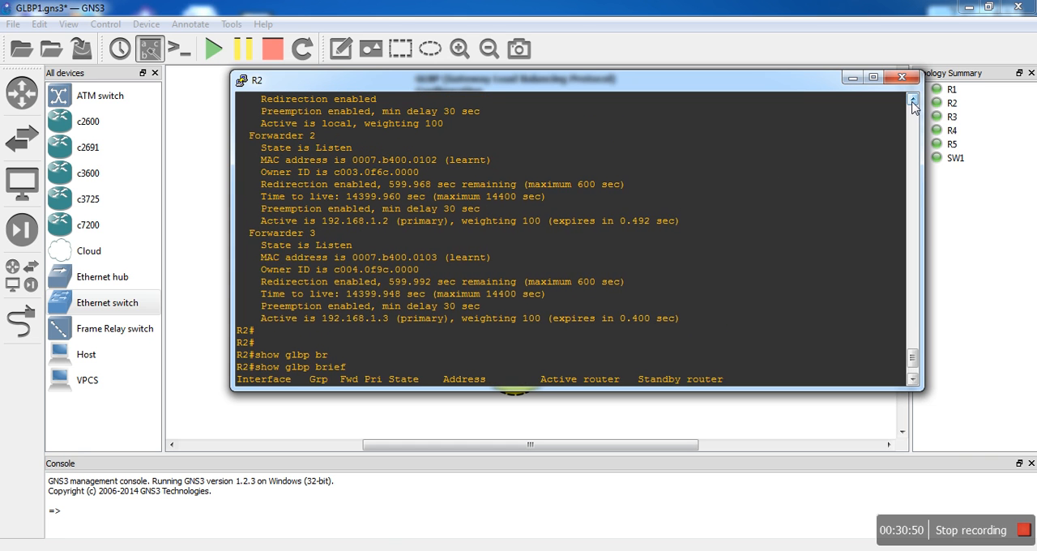
{"action": "left_click", "coordinate": [913, 99]}
{"action": "left_click", "coordinate": [913, 99]}
{"action": "left_click", "coordinate": [913, 99]}
{"action": "left_click", "coordinate": [913, 99]}
{"action": "left_click", "coordinate": [913, 99]}
{"action": "left_click", "coordinate": [913, 99]}
{"action": "left_click", "coordinate": [913, 99]}
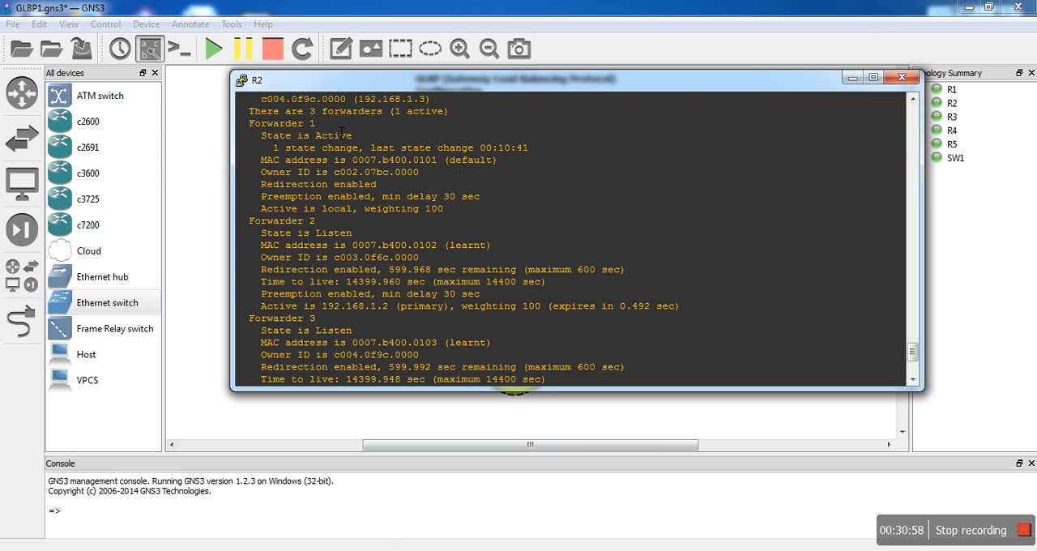
{"action": "left_click_drag", "start_coordinate": [326, 127], "coordinate": [257, 127]}
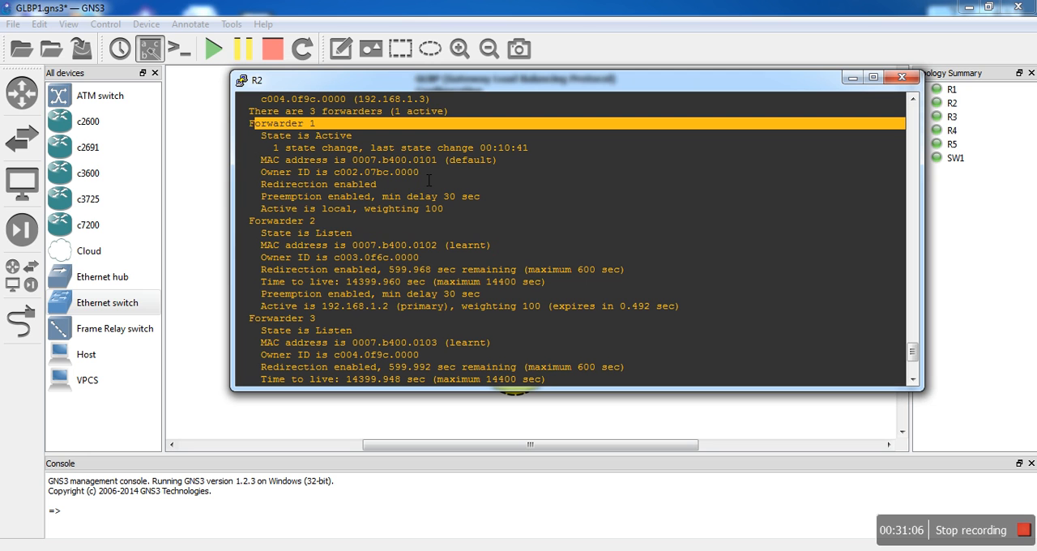
{"action": "left_click_drag", "start_coordinate": [438, 161], "coordinate": [353, 164]}
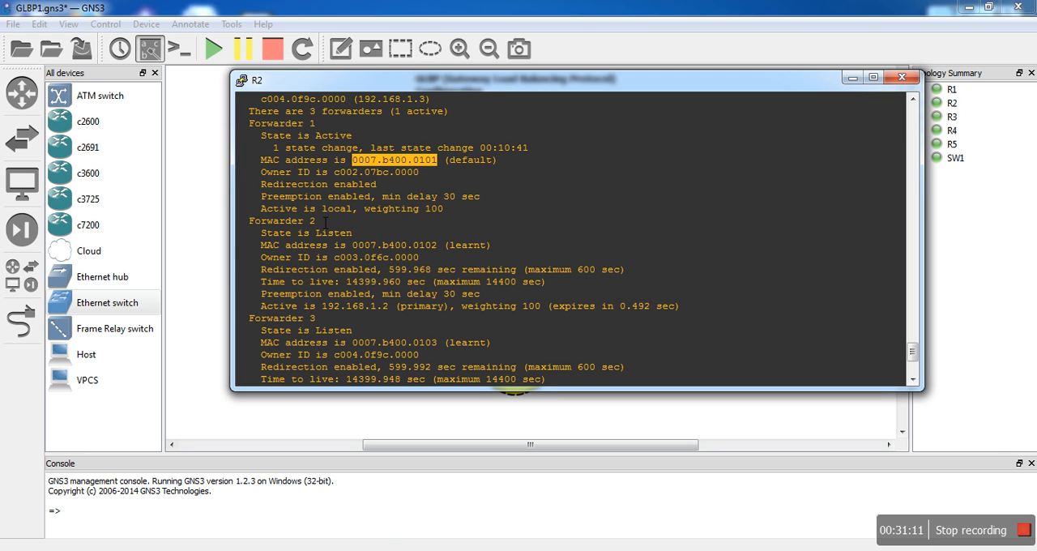
{"action": "left_click_drag", "start_coordinate": [327, 220], "coordinate": [245, 209]}
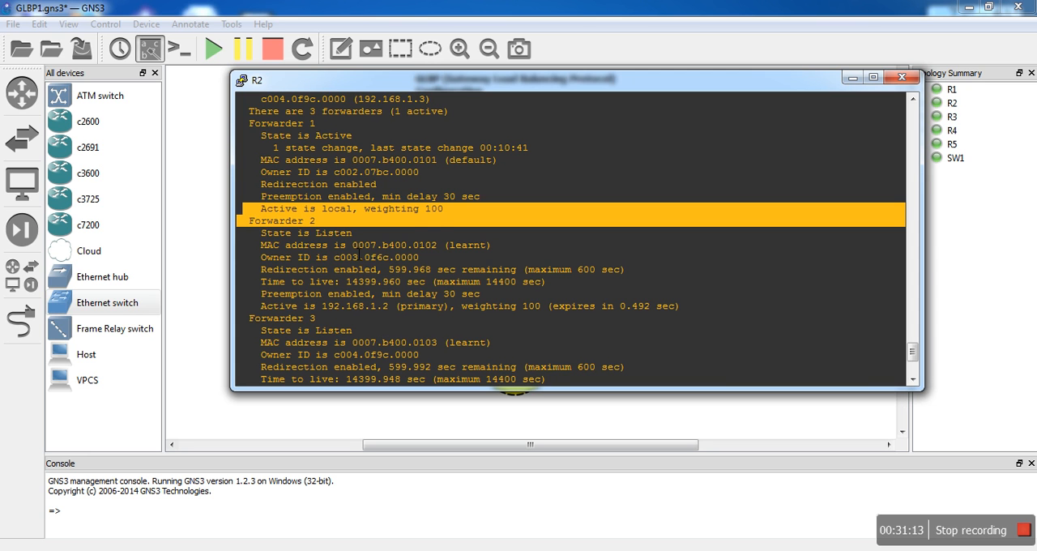
{"action": "left_click_drag", "start_coordinate": [349, 244], "coordinate": [408, 256]}
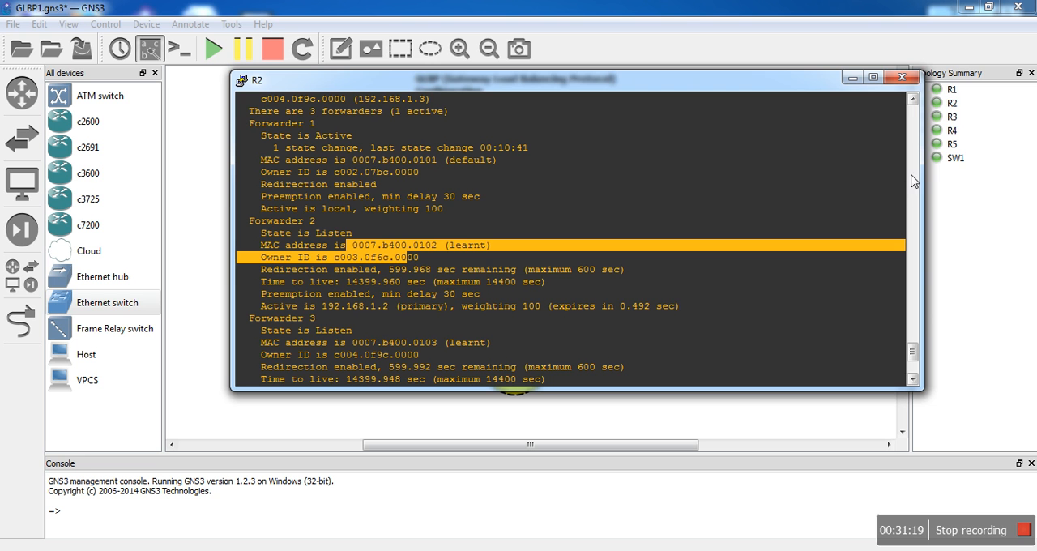
- Switch from R2's console to R1's, trace the route to 10.0.0.1 and compare the first hop with the topology
{"action": "left_click", "coordinate": [853, 79]}
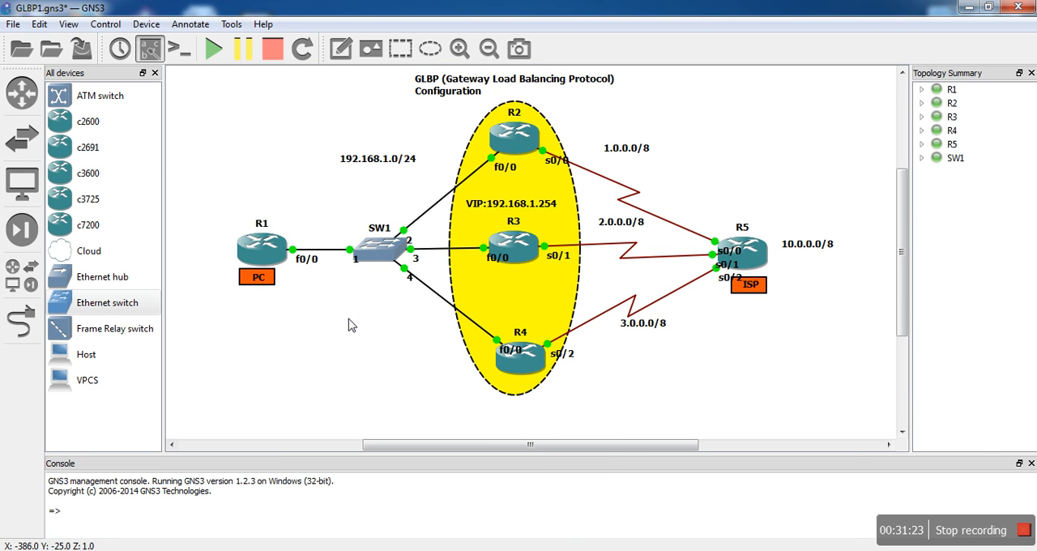
{"action": "left_click", "coordinate": [333, 550]}
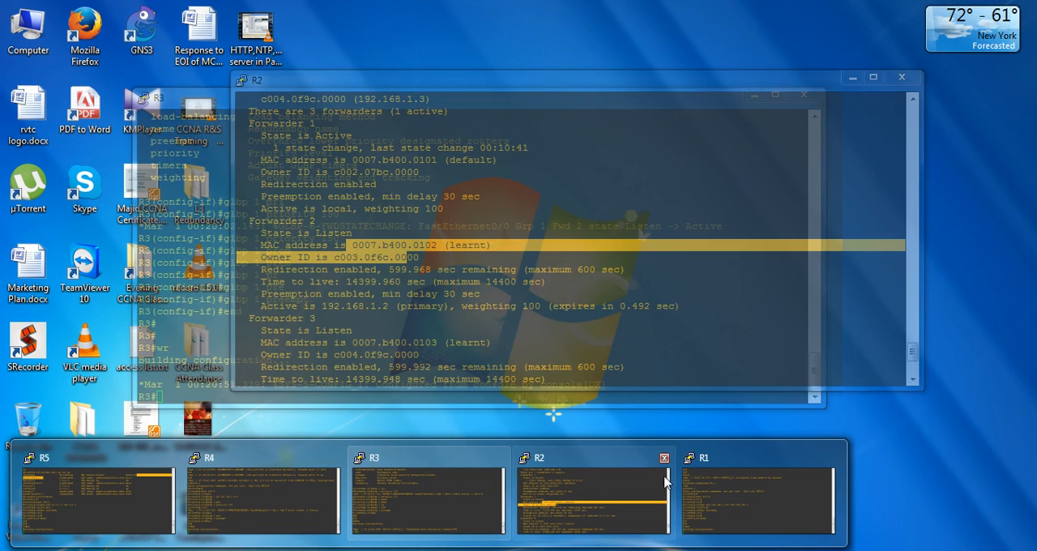
{"action": "left_click", "coordinate": [717, 504]}
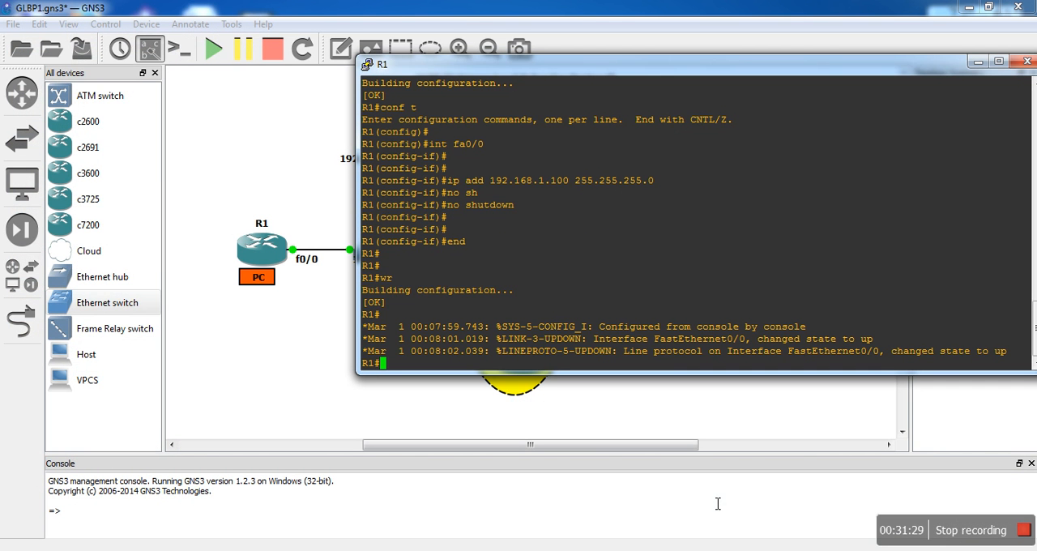
{"action": "type", "text": "traceroute 10.0.0.1"}
{"action": "key", "text": "Return"}
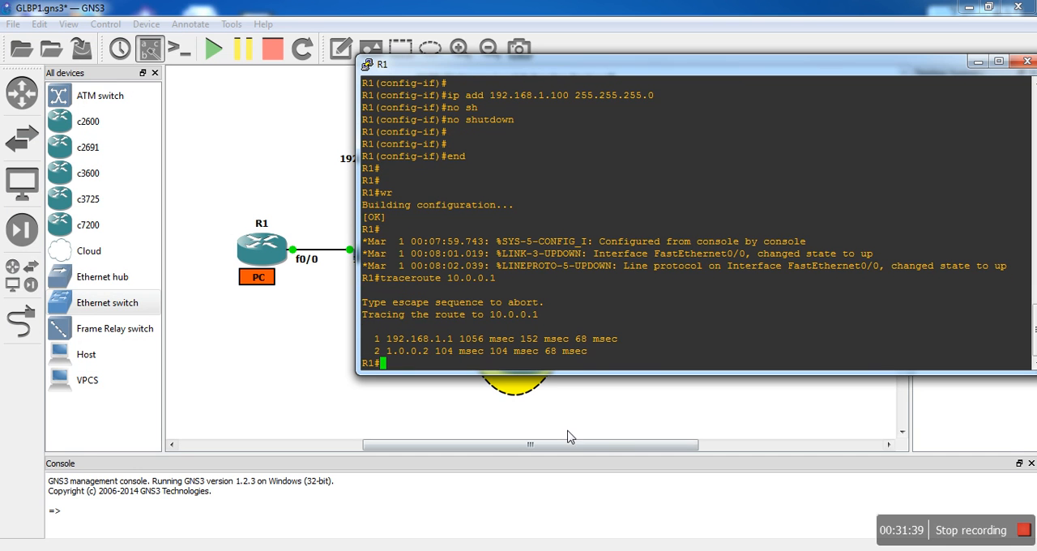
{"action": "left_click_drag", "start_coordinate": [457, 344], "coordinate": [376, 342]}
{"action": "key", "text": "ctrl+c"}
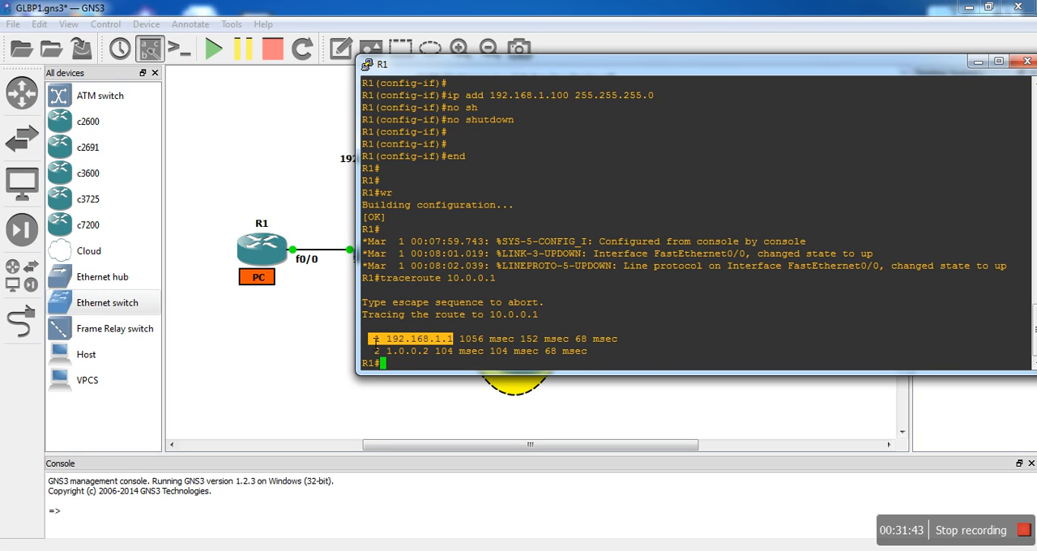
{"action": "left_click_drag", "start_coordinate": [628, 75], "coordinate": [565, 217]}
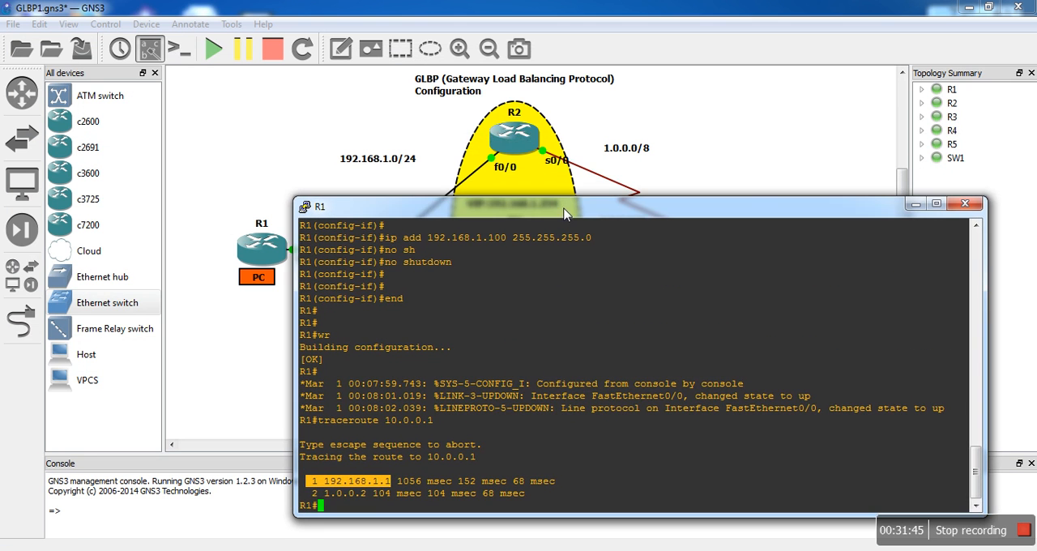
{"action": "left_click_drag", "start_coordinate": [557, 219], "coordinate": [509, 149]}
- Begin a ping to 10.0.0.1 with the repeat option on R1 and look up the allowed repeat count
{"action": "type", "text": "p"}
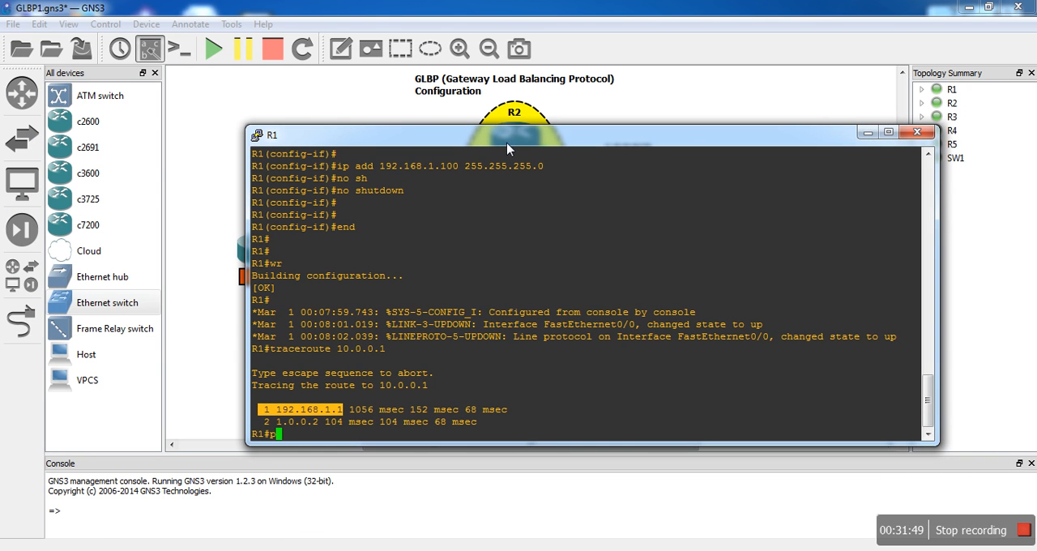
{"action": "type", "text": "ing 10.0.0.1 re"}
{"action": "key", "text": "Tab"}
{"action": "type", "text": "?"}
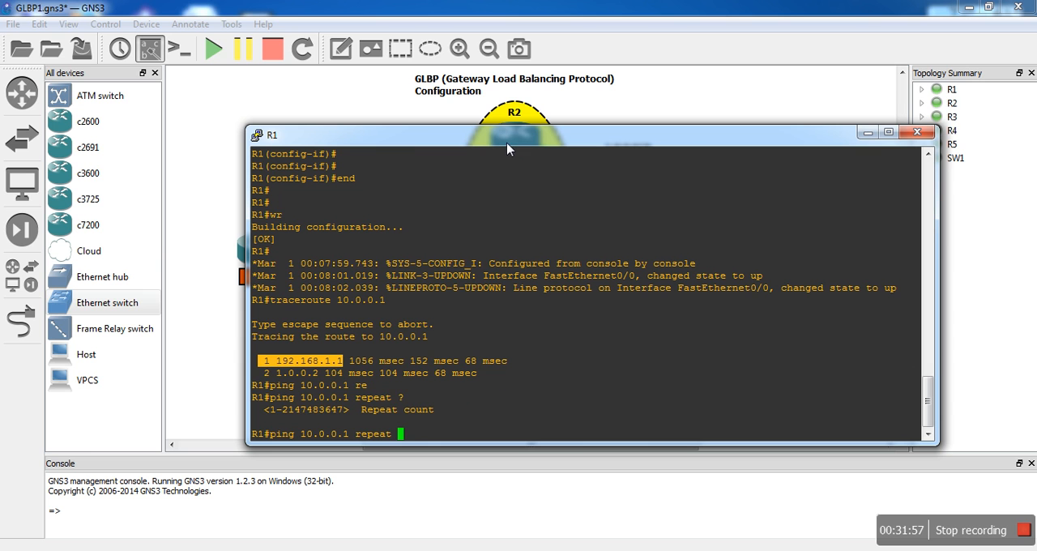
{"action": "right_click", "coordinate": [310, 411]}
{"action": "key", "text": "BackSpace"}
{"action": "key", "text": "BackSpace"}
{"action": "key", "text": "BackSpace"}
{"action": "key", "text": "BackSpace"}
{"action": "key", "text": "BackSpace"}
{"action": "key", "text": "BackSpace"}
{"action": "key", "text": "BackSpace"}
{"action": "key", "text": "BackSpace"}
{"action": "key", "text": "BackSpace"}
{"action": "key", "text": "BackSpace"}
{"action": "key", "text": "BackSpace"}
{"action": "key", "text": "BackSpace"}
{"action": "key", "text": "BackSpace"}
{"action": "key", "text": "BackSpace"}
{"action": "right_click", "coordinate": [328, 417]}
{"action": "key", "text": "BackSpace"}
{"action": "key", "text": "BackSpace"}
{"action": "key", "text": "BackSpace"}
{"action": "key", "text": "BackSpace"}
{"action": "key", "text": "BackSpace"}
{"action": "key", "text": "BackSpace"}
{"action": "key", "text": "BackSpace"}
{"action": "key", "text": "BackSpace"}
{"action": "key", "text": "BackSpace"}
{"action": "key", "text": "BackSpace"}
{"action": "key", "text": "BackSpace"}
{"action": "key", "text": "BackSpace"}
{"action": "key", "text": "BackSpace"}
{"action": "key", "text": "BackSpace"}
{"action": "key", "text": "BackSpace"}
{"action": "key", "text": "BackSpace"}
{"action": "key", "text": "BackSpace"}
{"action": "type", "text": "ap"}
{"action": "left_click", "coordinate": [350, 414]}
{"action": "left_click_drag", "start_coordinate": [349, 416], "coordinate": [293, 415]}
{"action": "right_click", "coordinate": [294, 415]}
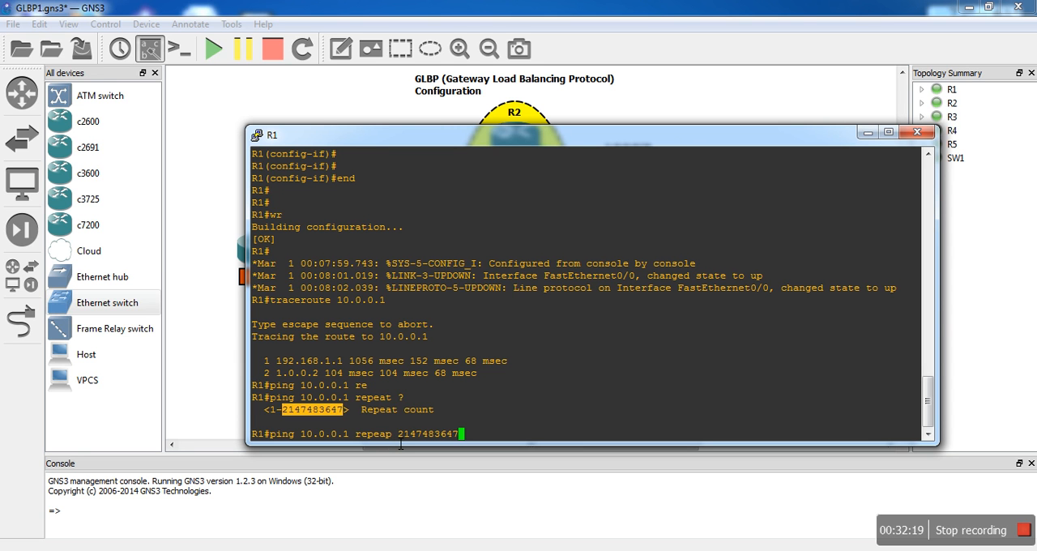
{"action": "left_click", "coordinate": [400, 443]}
{"action": "key", "text": "Left"}
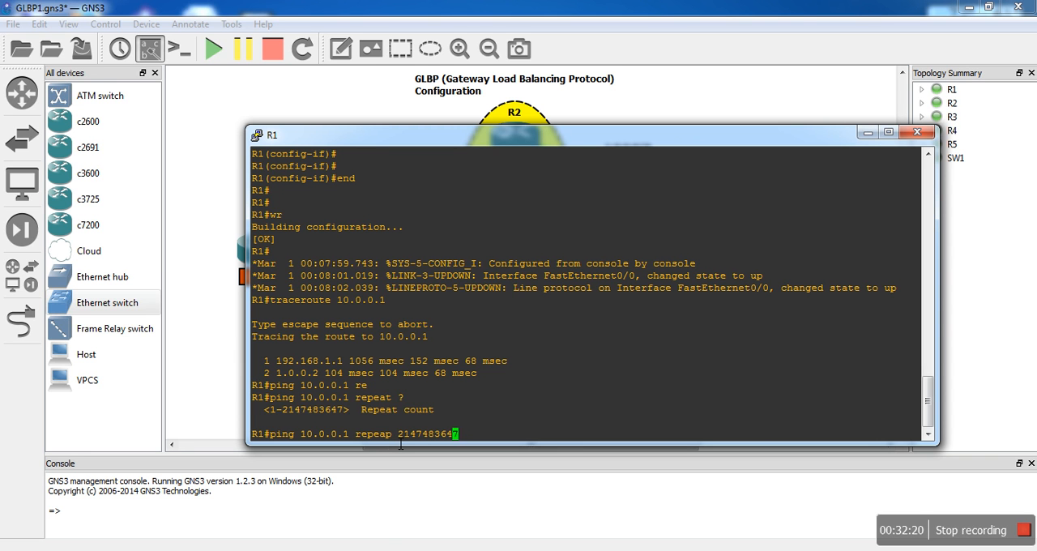
{"action": "key", "text": "Left"}
{"action": "key", "text": "Left"}
{"action": "key", "text": "Left"}
{"action": "key", "text": "Left"}
{"action": "key", "text": "Left"}
{"action": "key", "text": "Left"}
{"action": "key", "text": "Left"}
{"action": "key", "text": "Left"}
{"action": "key", "text": "Left"}
{"action": "key", "text": "Left"}
{"action": "key", "text": "Left"}
{"action": "type", "text": "t"}
{"action": "key", "text": "Delete"}
{"action": "key", "text": "BackSpace"}
{"action": "key", "text": "Right"}
{"action": "key", "text": "Right"}
{"action": "key", "text": "Right"}
{"action": "key", "text": "Right"}
{"action": "key", "text": "Right"}
{"action": "key", "text": "Right"}
{"action": "key", "text": "Right"}
{"action": "key", "text": "Right"}
{"action": "key", "text": "Right"}
{"action": "key", "text": "Right"}
{"action": "key", "text": "Right"}
{"action": "key", "text": "Right"}
{"action": "key", "text": "BackSpace"}
{"action": "key", "text": "BackSpace"}
{"action": "key", "text": "BackSpace"}
{"action": "key", "text": "BackSpace"}
{"action": "key", "text": "BackSpace"}
{"action": "key", "text": "BackSpace"}
{"action": "key", "text": "BackSpace"}
{"action": "key", "text": "BackSpace"}
{"action": "key", "text": "BackSpace"}
{"action": "key", "text": "BackSpace"}
{"action": "key", "text": "BackSpace"}
{"action": "key", "text": "BackSpace"}
{"action": "key", "text": "BackSpace"}
{"action": "key", "text": "BackSpace"}
{"action": "type", "text": "t"}
{"action": "left_click_drag", "start_coordinate": [349, 415], "coordinate": [293, 415]}
{"action": "right_click", "coordinate": [294, 415]}
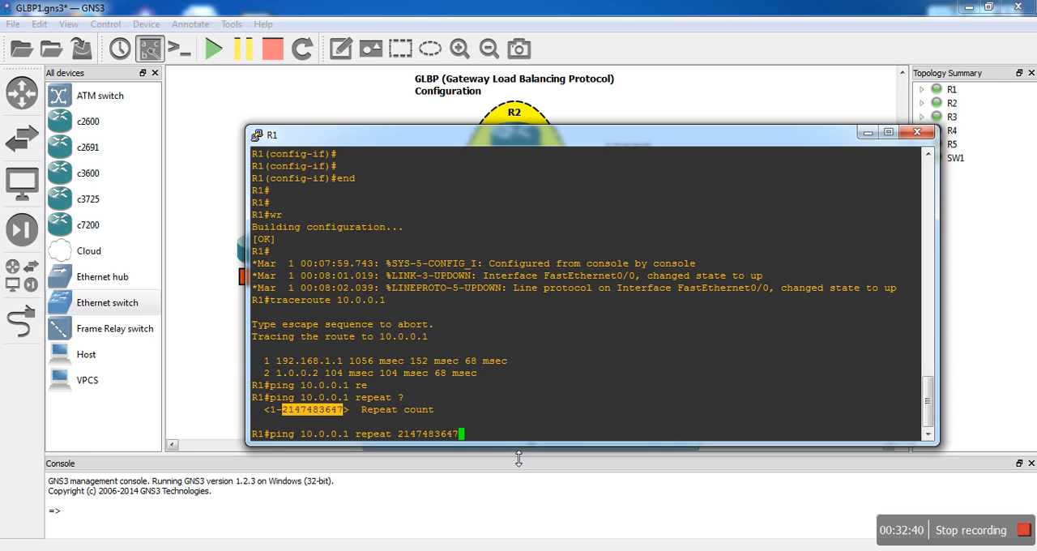
{"action": "key", "text": "Return"}
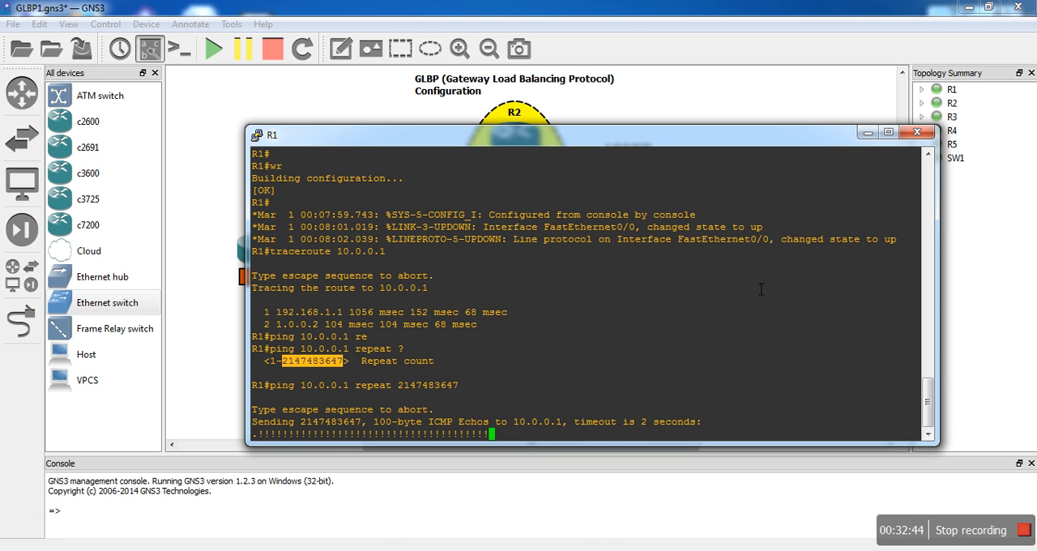
- Put R1's console away with the ping running and bring up R2's console
{"action": "left_click", "coordinate": [873, 132]}
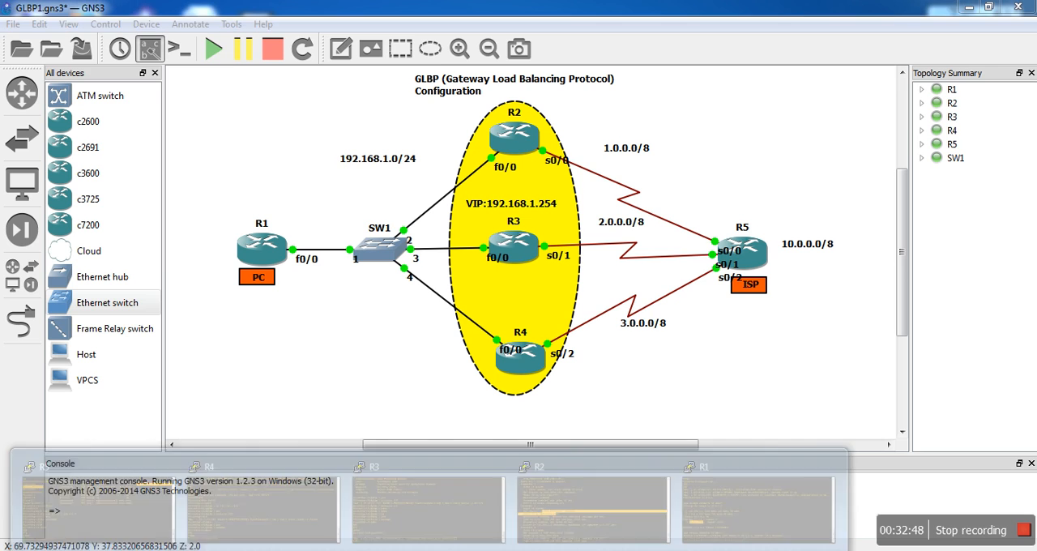
{"action": "mouse_move", "coordinate": [279, 509]}
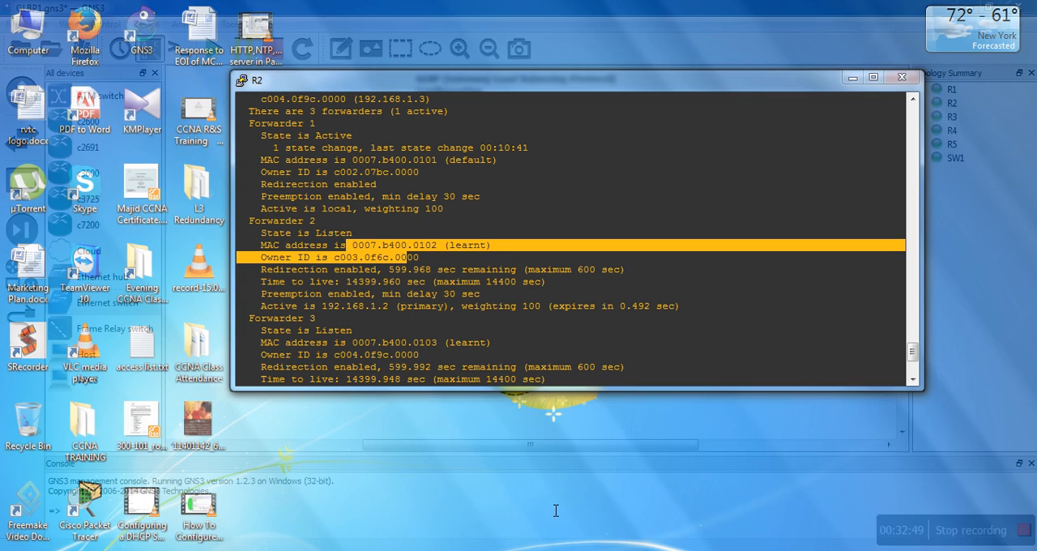
{"action": "left_click", "coordinate": [551, 496]}
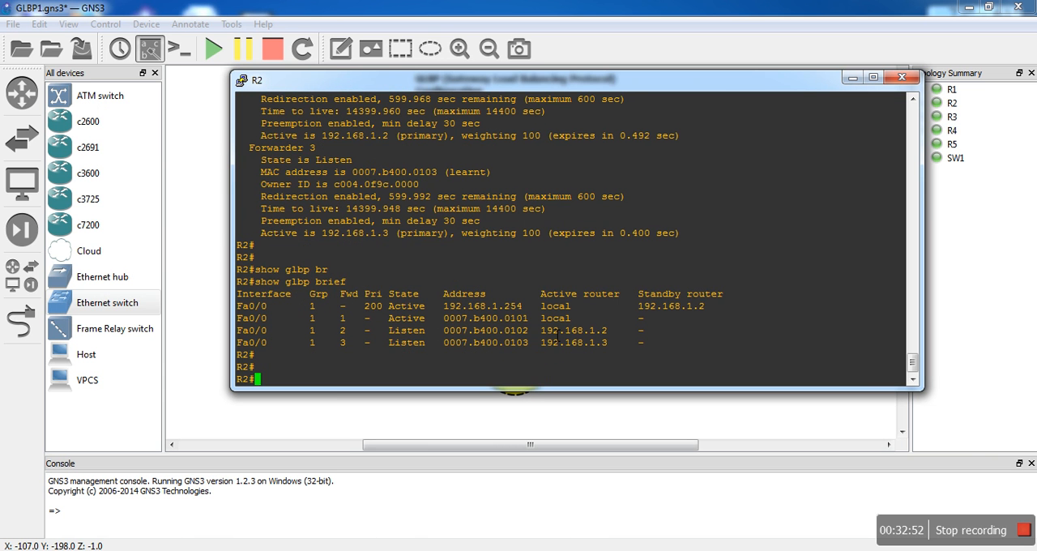
- Enter configuration mode on R2 and shut down interface fa0/0 to simulate a gateway failure
{"action": "type", "text": "conf t"}
{"action": "key", "text": "Return"}
{"action": "key", "text": "Return"}
{"action": "key", "text": "Return"}
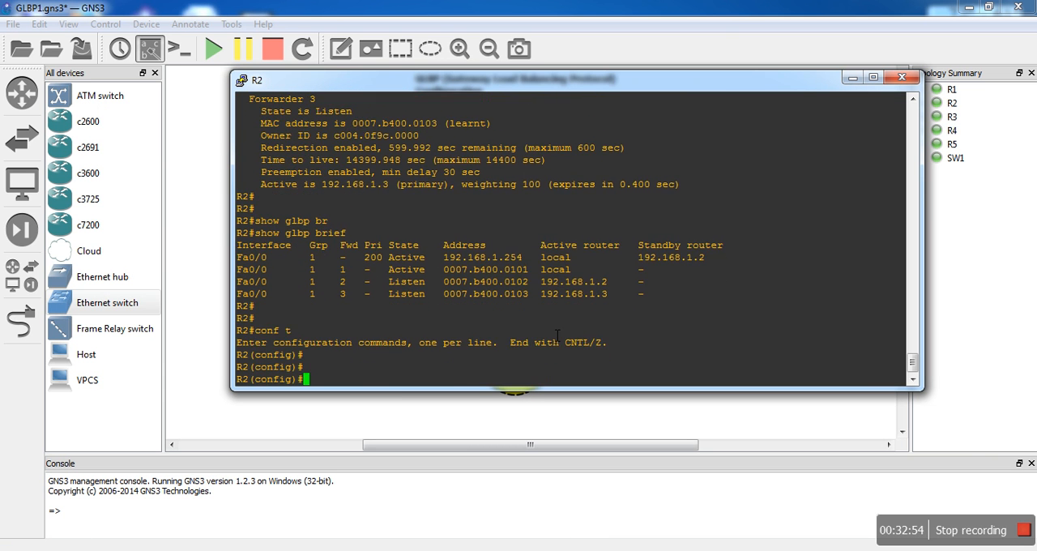
{"action": "type", "text": "int fa0/0"}
{"action": "key", "text": "Return"}
{"action": "type", "text": "shut"}
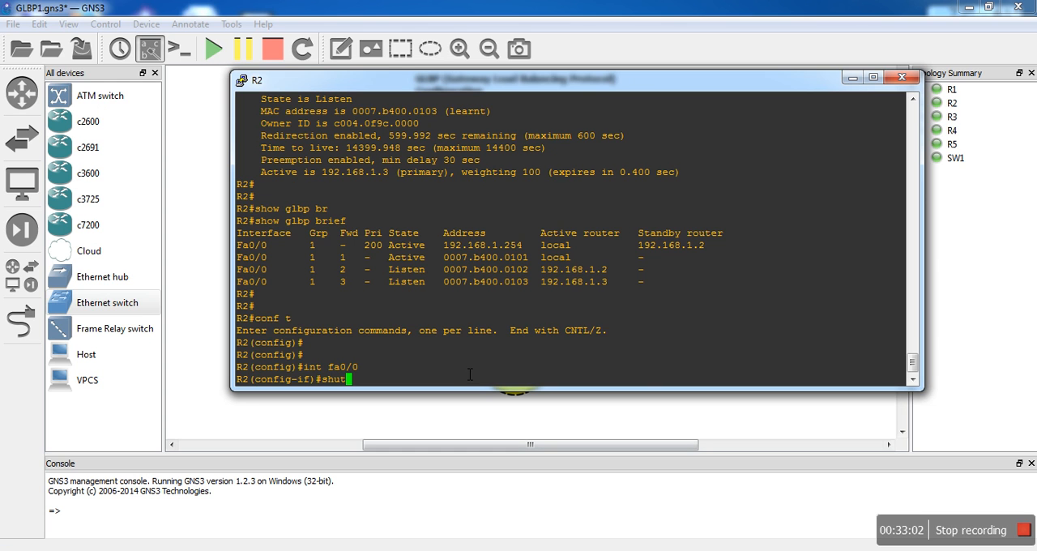
{"action": "key", "text": "Return"}
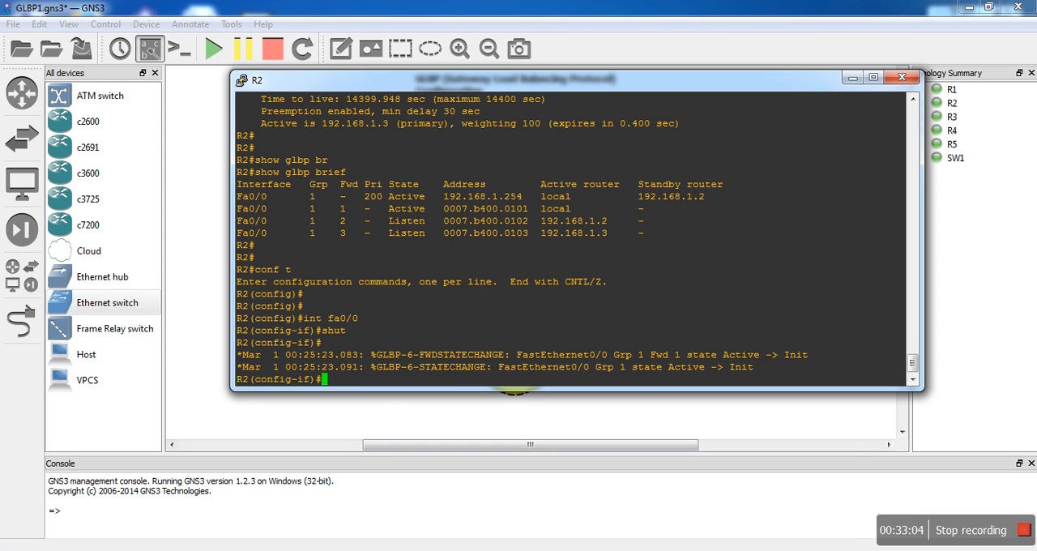
- Bring up R1's console, check the running ping for dropped replies, and put the R1 and R2 consoles away
{"action": "mouse_move", "coordinate": [429, 550]}
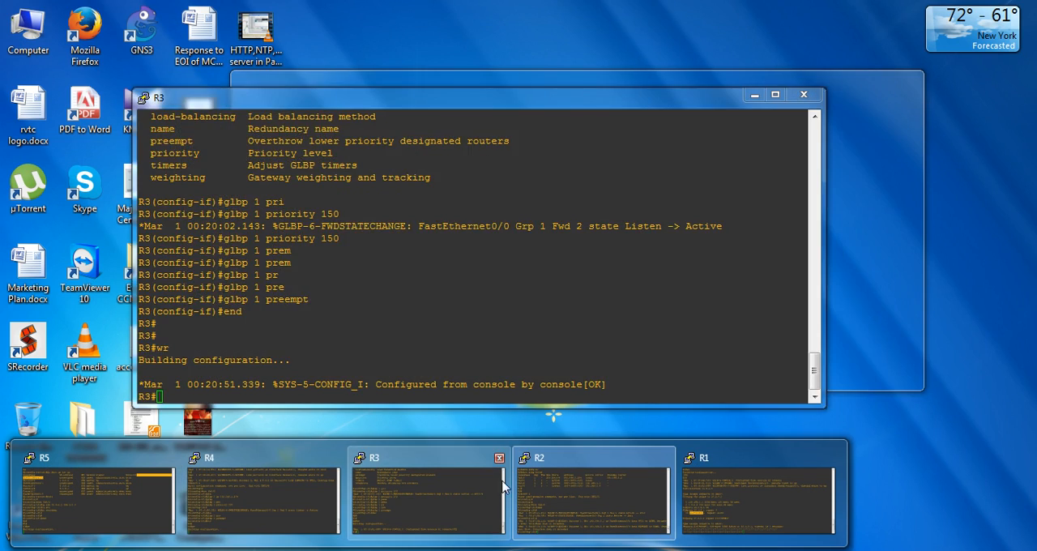
{"action": "left_click", "coordinate": [705, 486]}
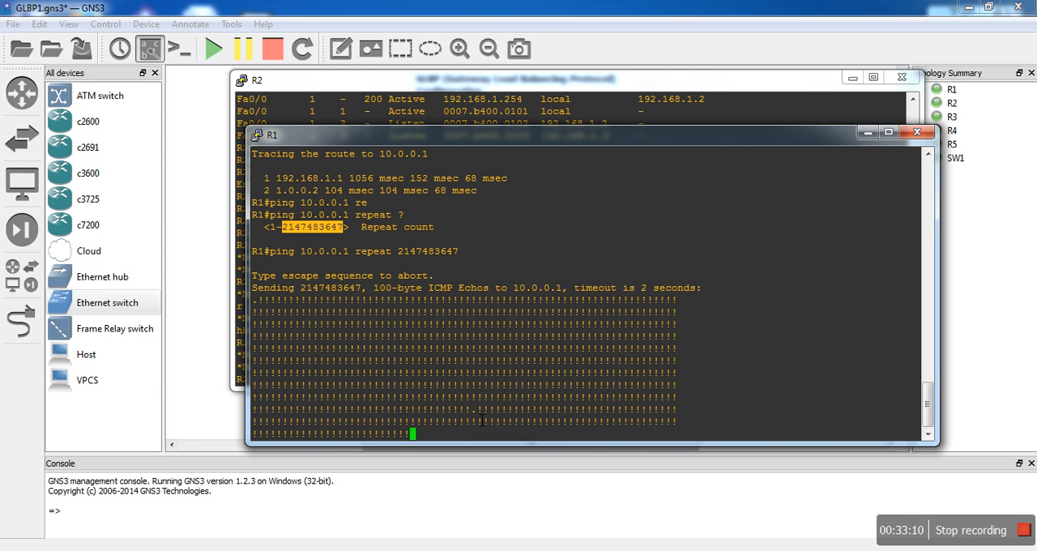
{"action": "left_click_drag", "start_coordinate": [465, 409], "coordinate": [476, 410]}
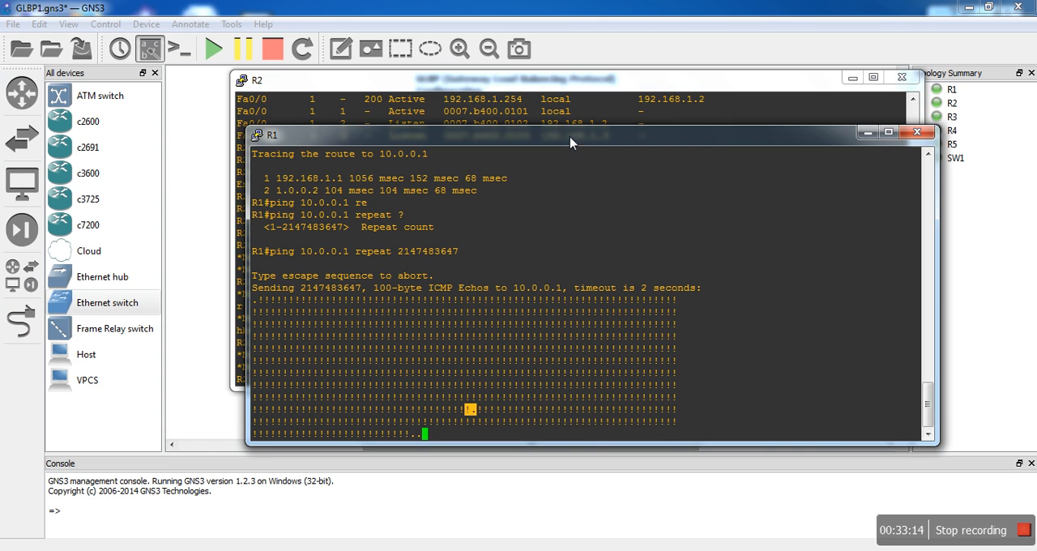
{"action": "left_click_drag", "start_coordinate": [571, 146], "coordinate": [558, 116]}
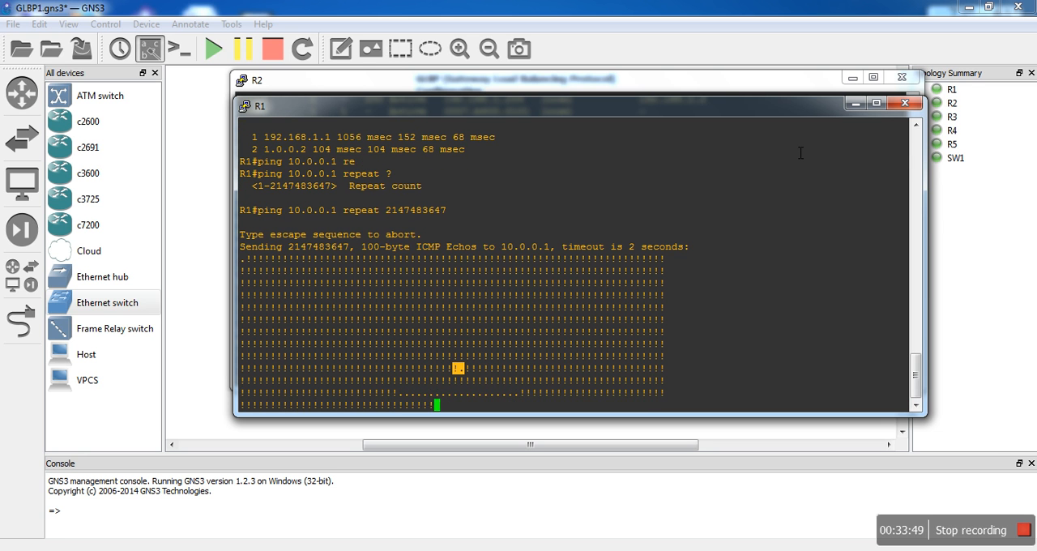
{"action": "left_click", "coordinate": [855, 104]}
{"action": "left_click", "coordinate": [852, 77]}
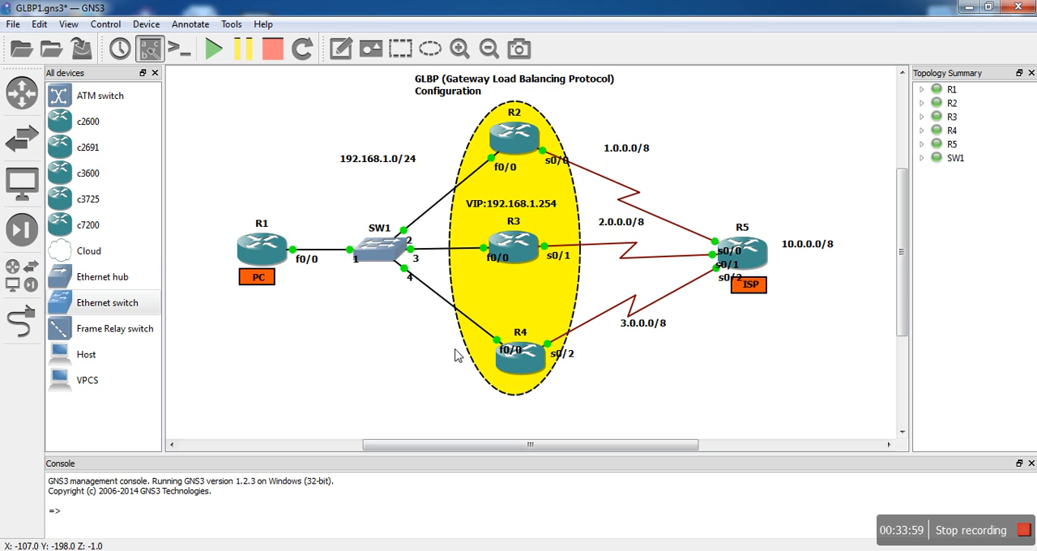
- Bring up R3's console and display its detailed GLBP status with sh glbp
{"action": "left_click", "coordinate": [429, 550]}
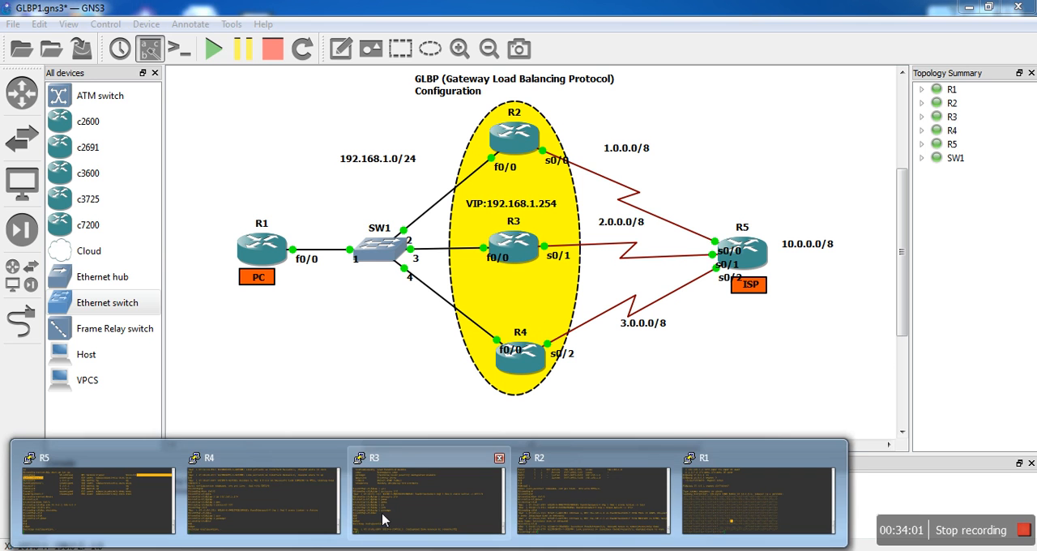
{"action": "mouse_move", "coordinate": [289, 493]}
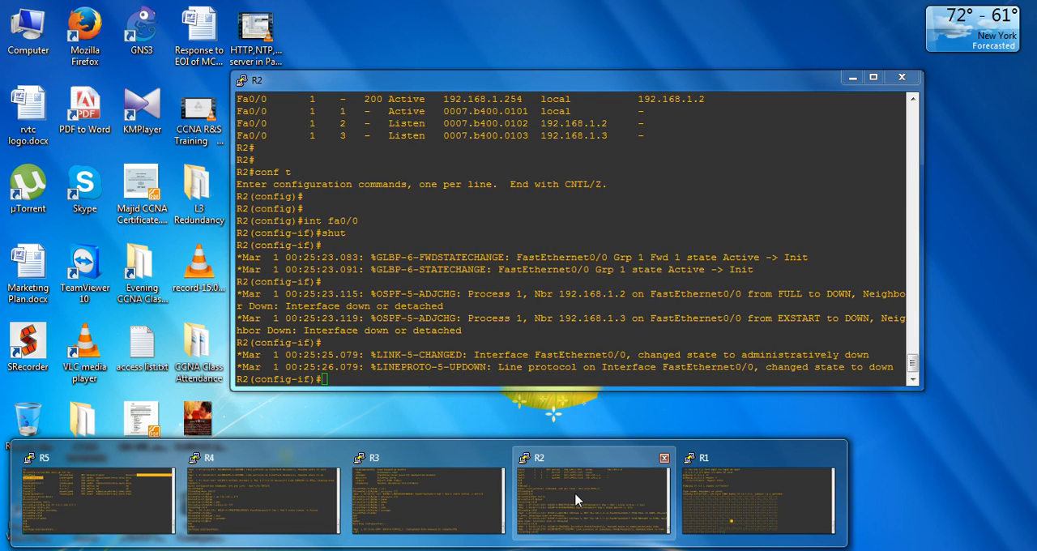
{"action": "left_click", "coordinate": [472, 505]}
{"action": "type", "text": "sh"}
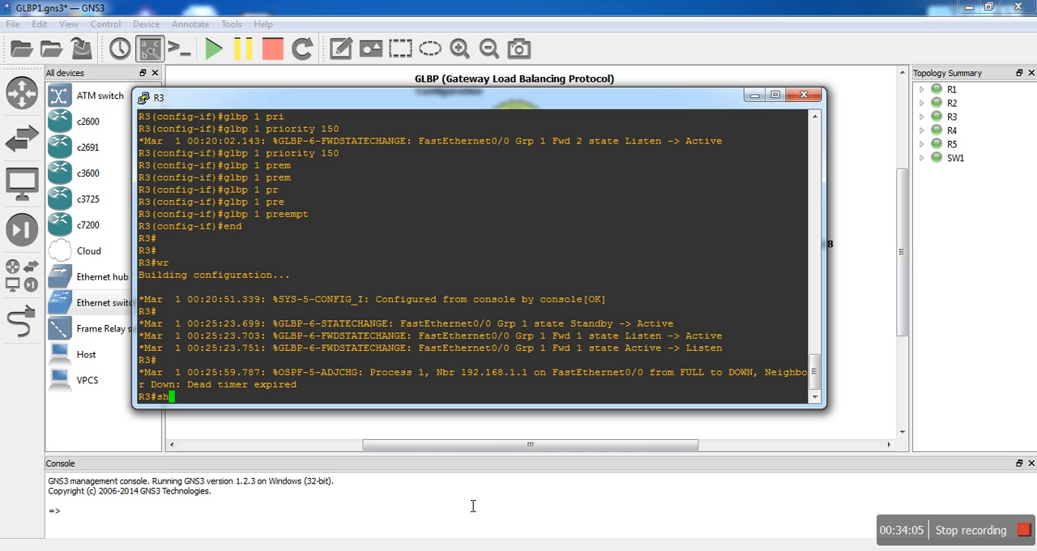
{"action": "type", "text": " gl"}
{"action": "key", "text": "Tab"}
{"action": "key", "text": "Return"}
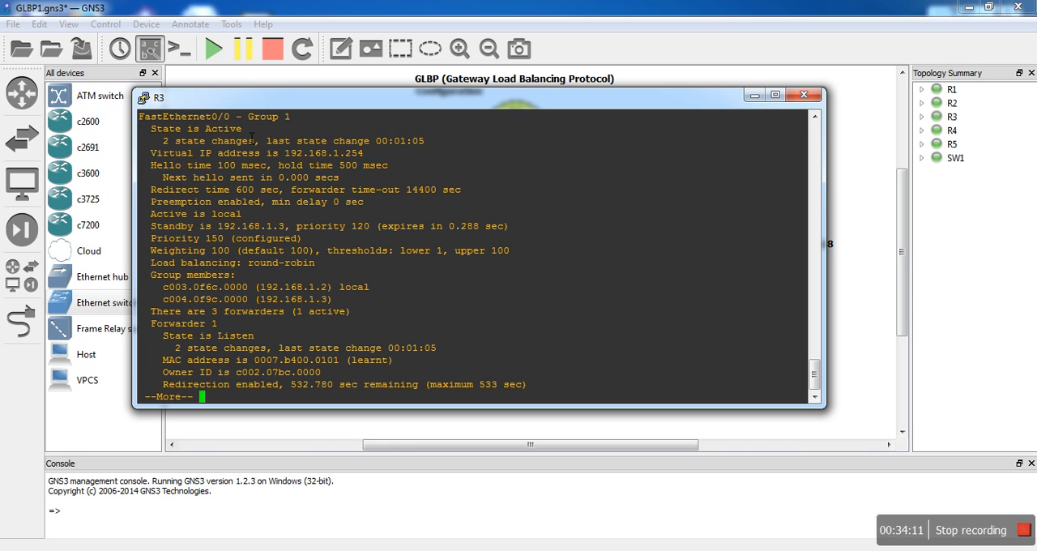
- Examine the group 1 state and virtual IP address in R3's GLBP output, and put its console away
{"action": "left_click_drag", "start_coordinate": [252, 137], "coordinate": [171, 130]}
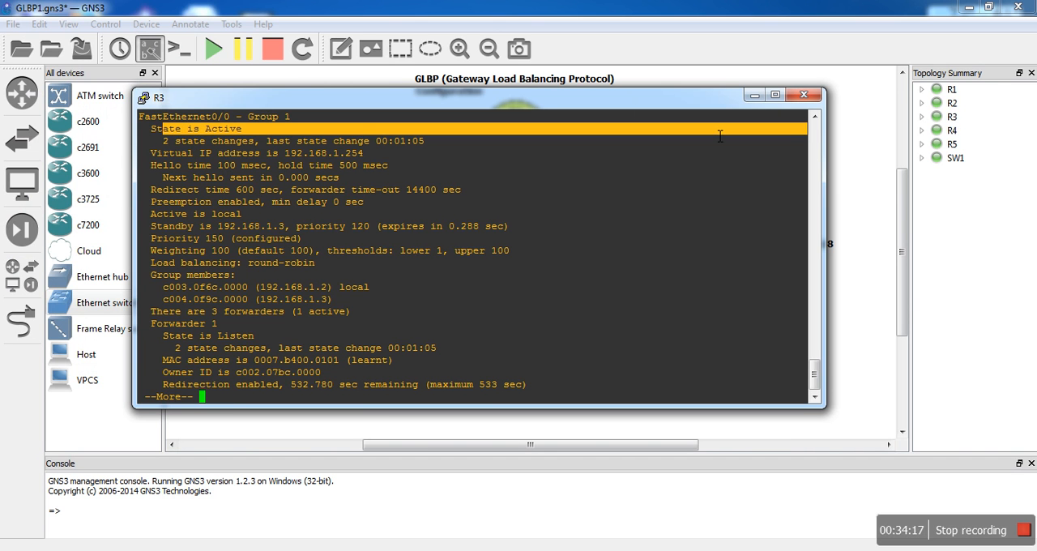
{"action": "left_click", "coordinate": [814, 117]}
{"action": "left_click", "coordinate": [815, 118]}
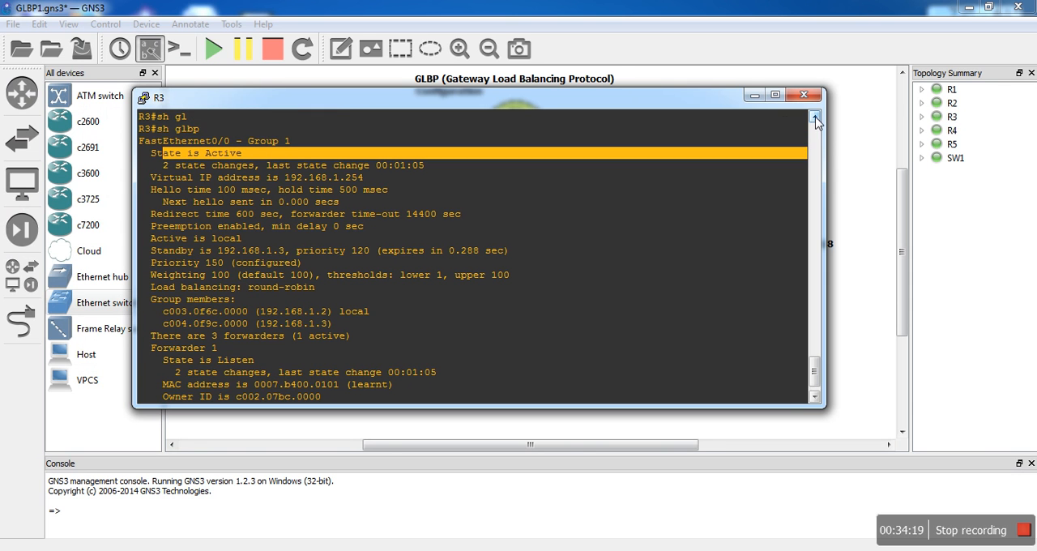
{"action": "left_click_drag", "start_coordinate": [280, 178], "coordinate": [399, 180]}
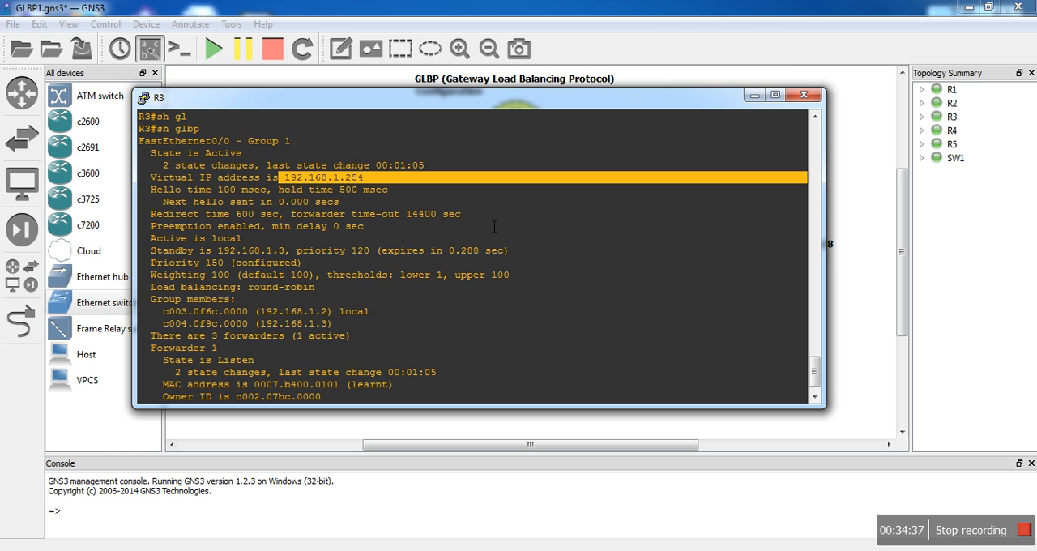
{"action": "left_click", "coordinate": [752, 96]}
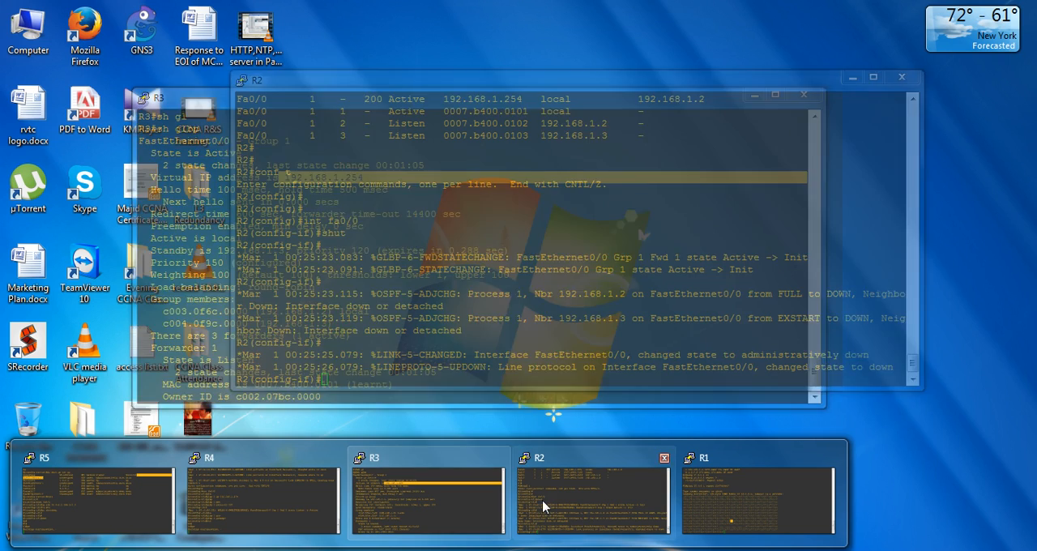
- Return to R2's console and re-enable interface fa0/0 with no shut
{"action": "left_click", "coordinate": [543, 506]}
{"action": "type", "text": "no shut"}
{"action": "key", "text": "Return"}
{"action": "key", "text": "Return"}
{"action": "key", "text": "Return"}
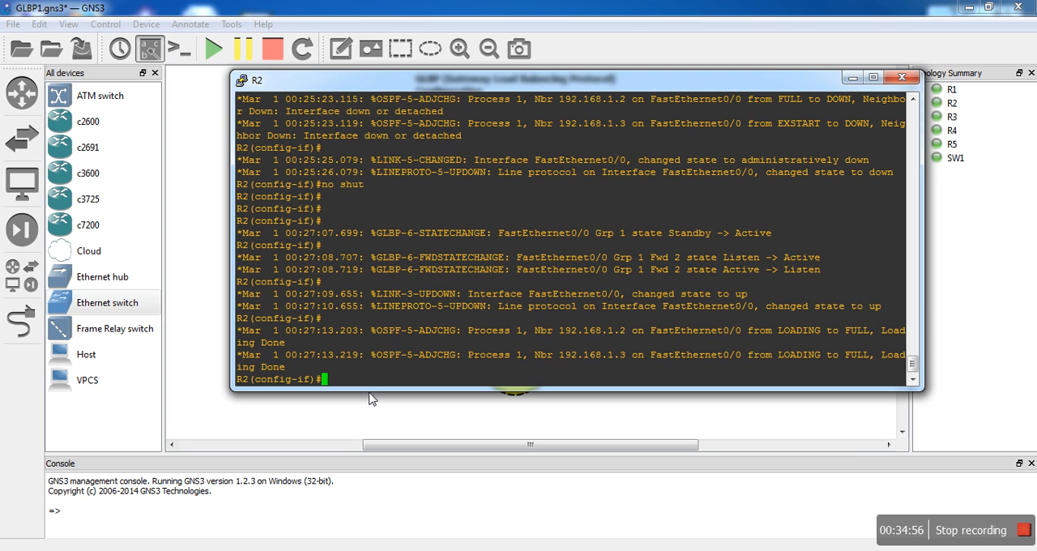
- Stop R1's continuous ping to 10.0.0.1 and clear the R1 and R2 consoles off the topology
{"action": "left_click", "coordinate": [358, 550]}
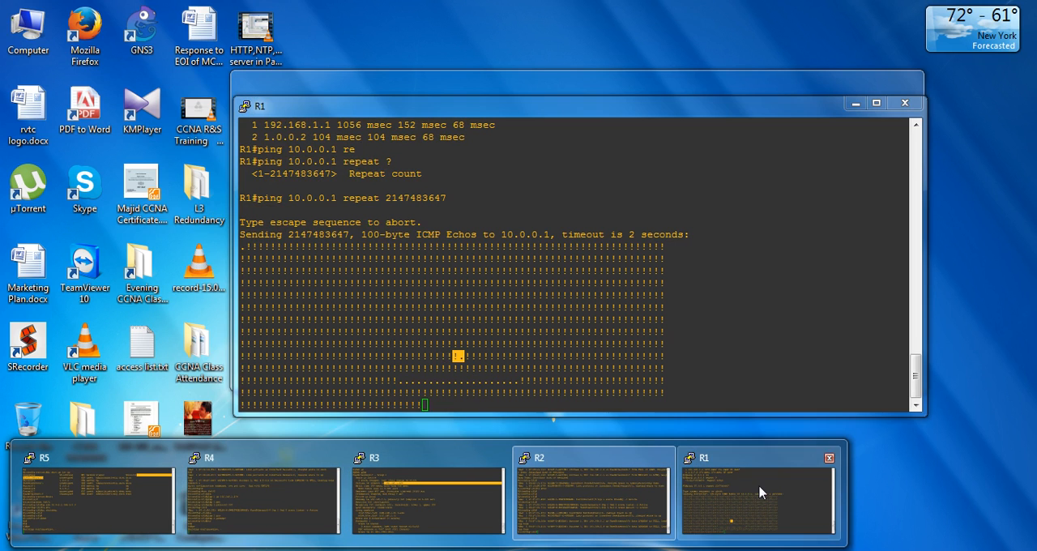
{"action": "left_click", "coordinate": [764, 491]}
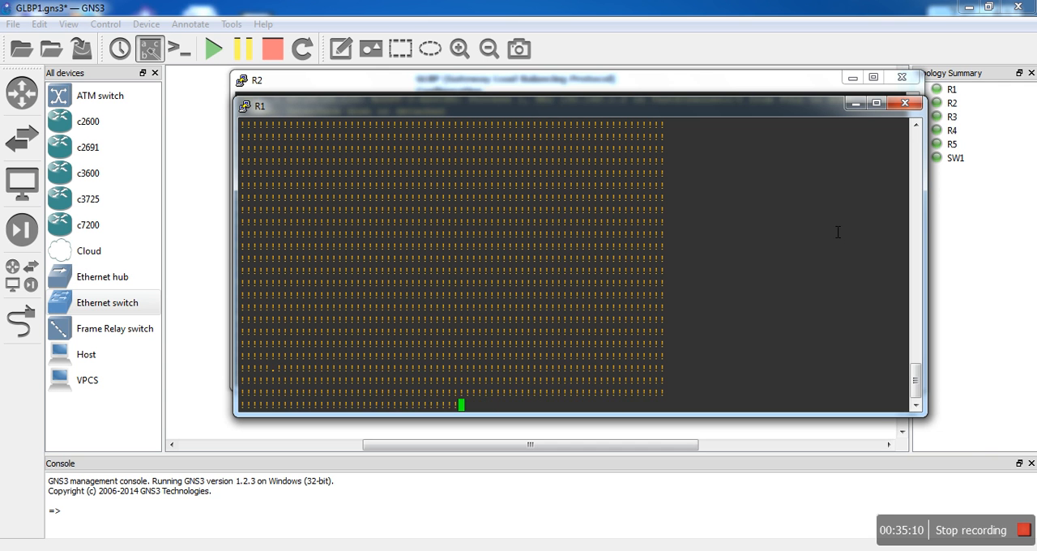
{"action": "left_click", "coordinate": [855, 103]}
{"action": "left_click", "coordinate": [851, 79]}
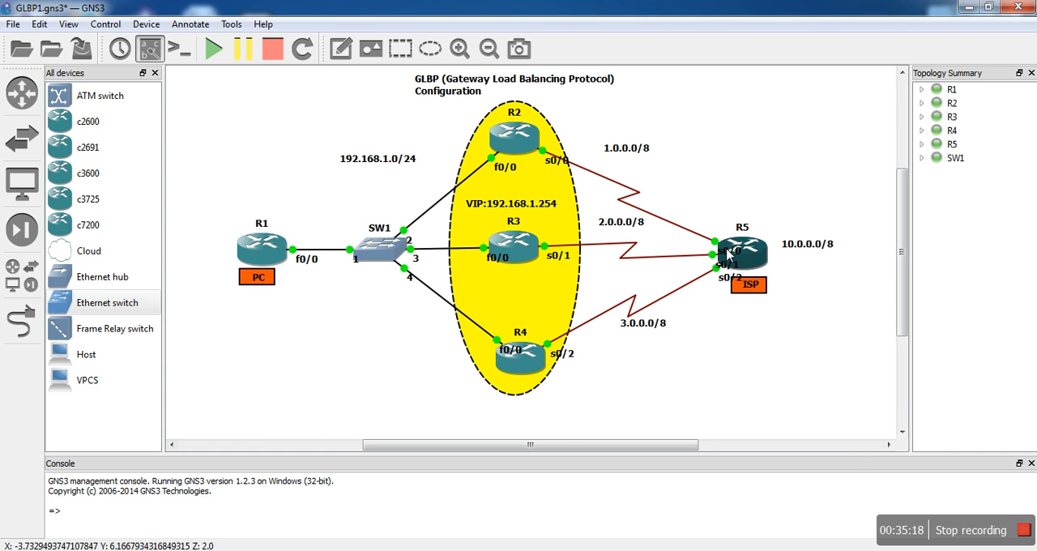
- Preview R3's console among the open router consoles
{"action": "mouse_move", "coordinate": [429, 549]}
{"action": "mouse_move", "coordinate": [360, 536]}
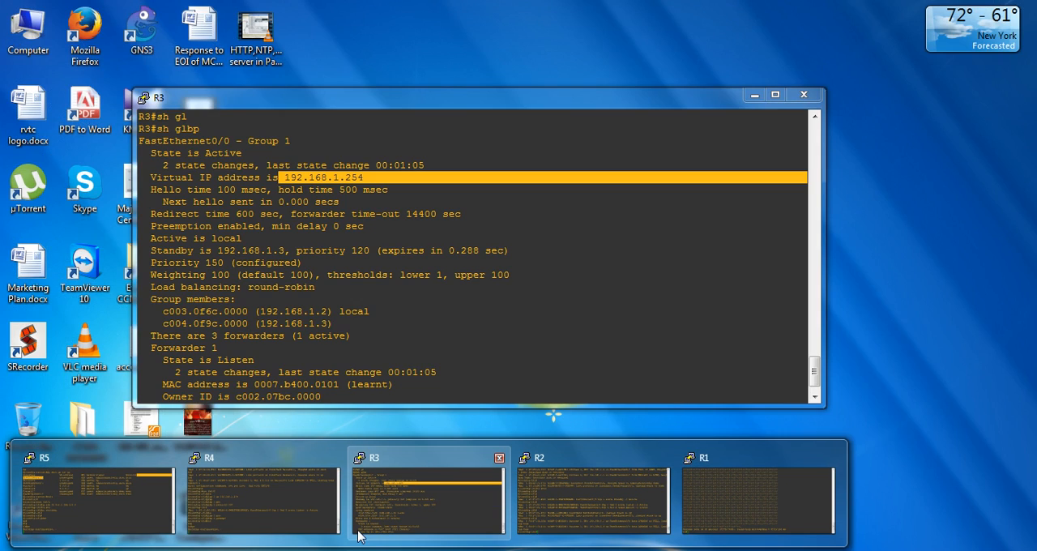